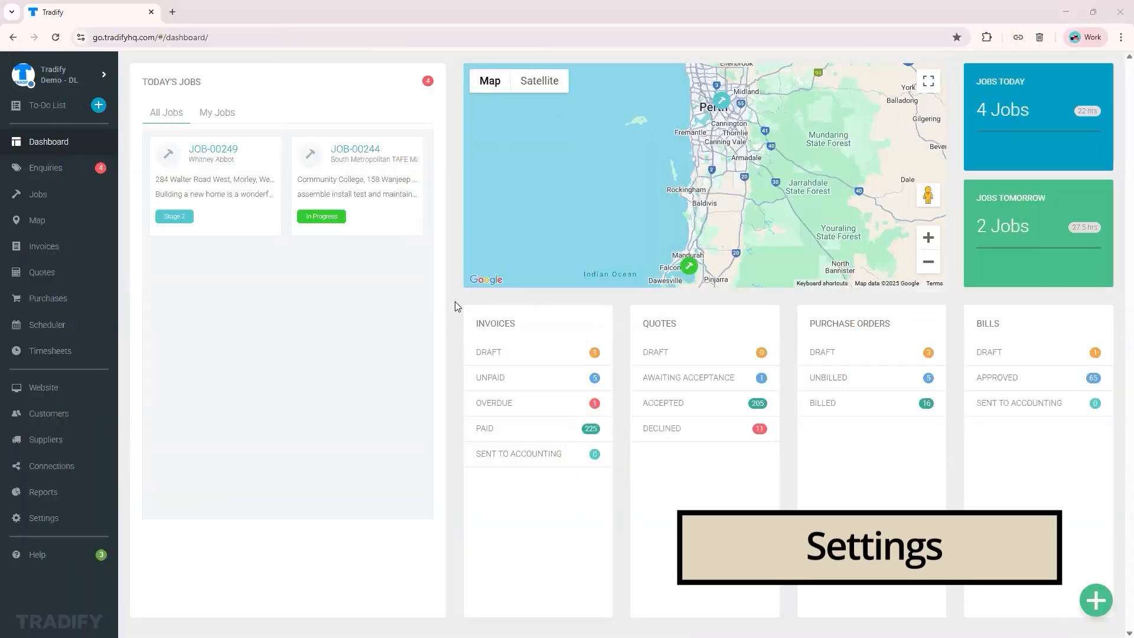
Open the Innovative Remodeling & Designs document theme in the settings and review its design and invoice content
{"action": "left_click", "coordinate": [68, 523]}
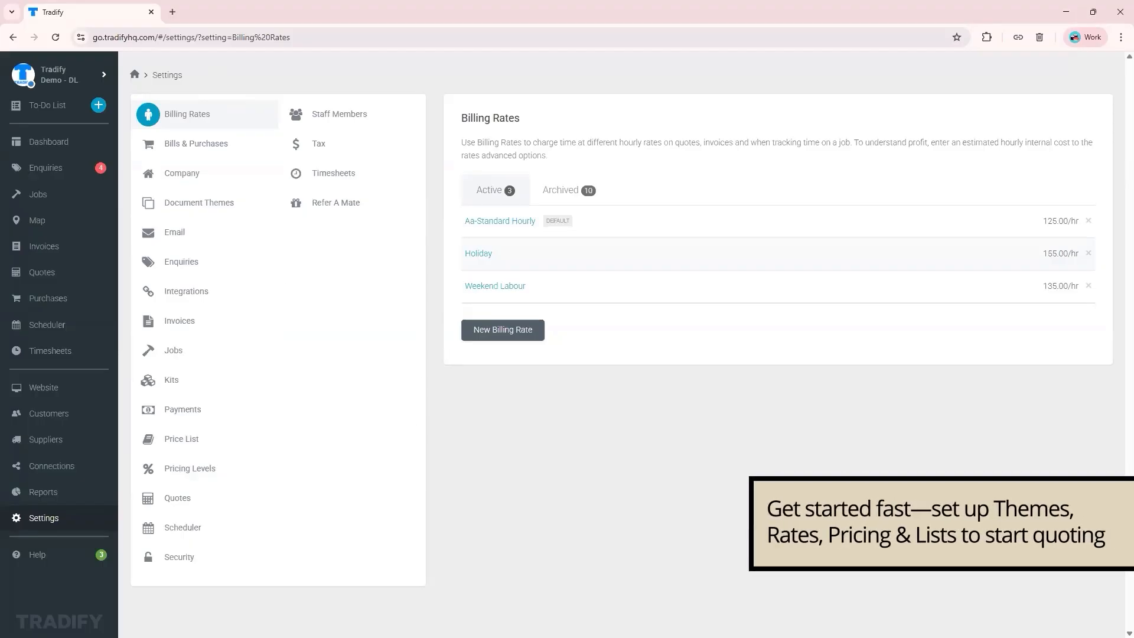
{"action": "left_click", "coordinate": [210, 204]}
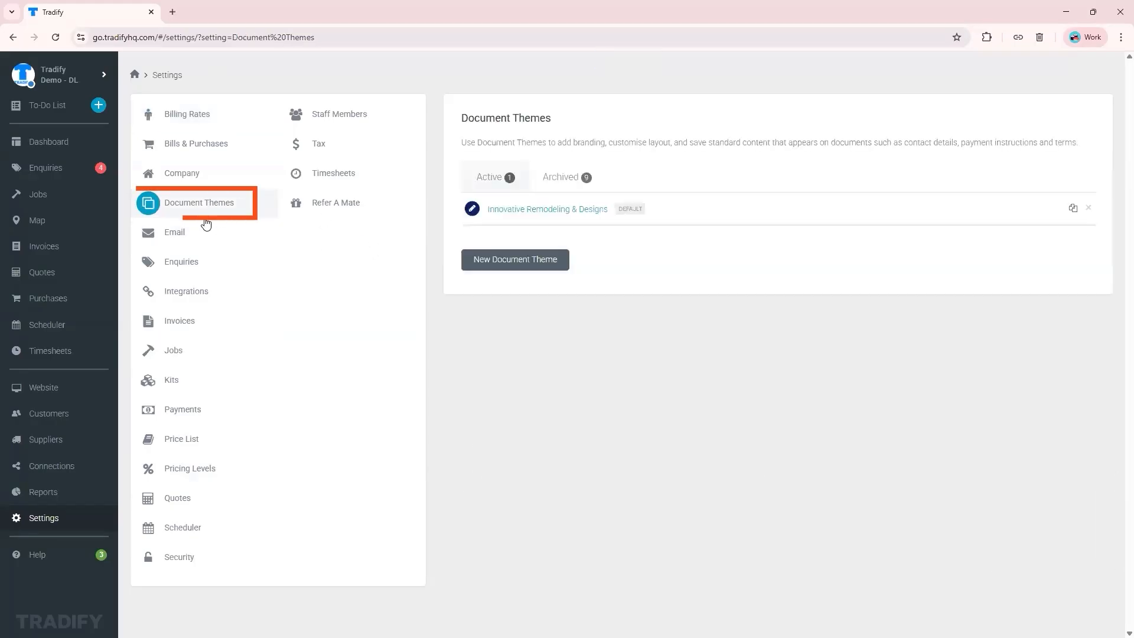
{"action": "left_click", "coordinate": [536, 210]}
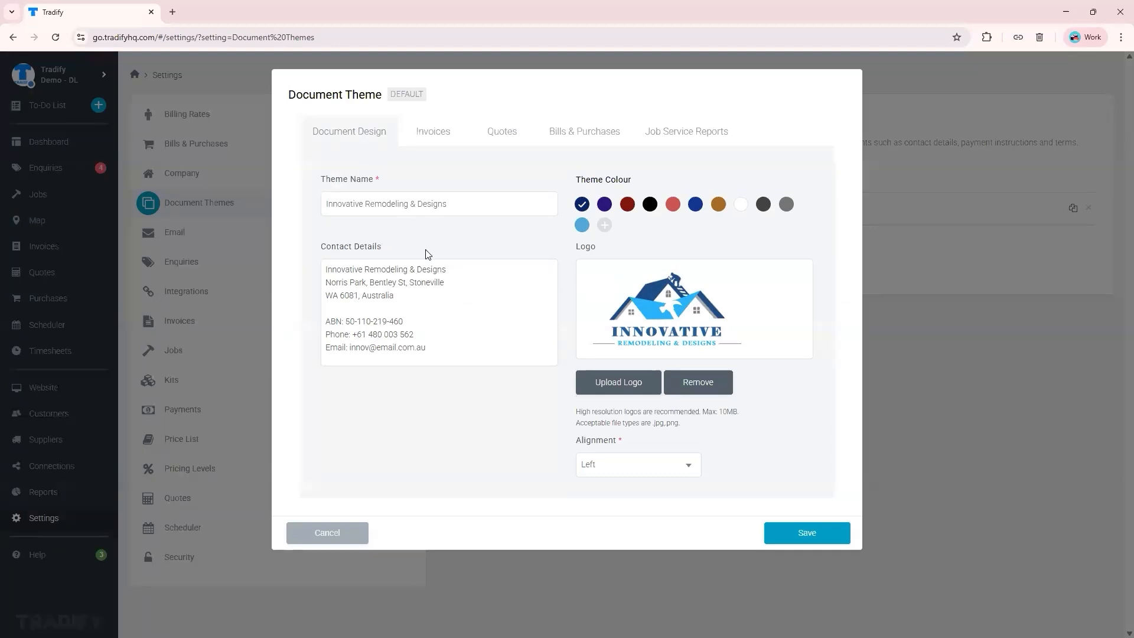
{"action": "left_click", "coordinate": [432, 139]}
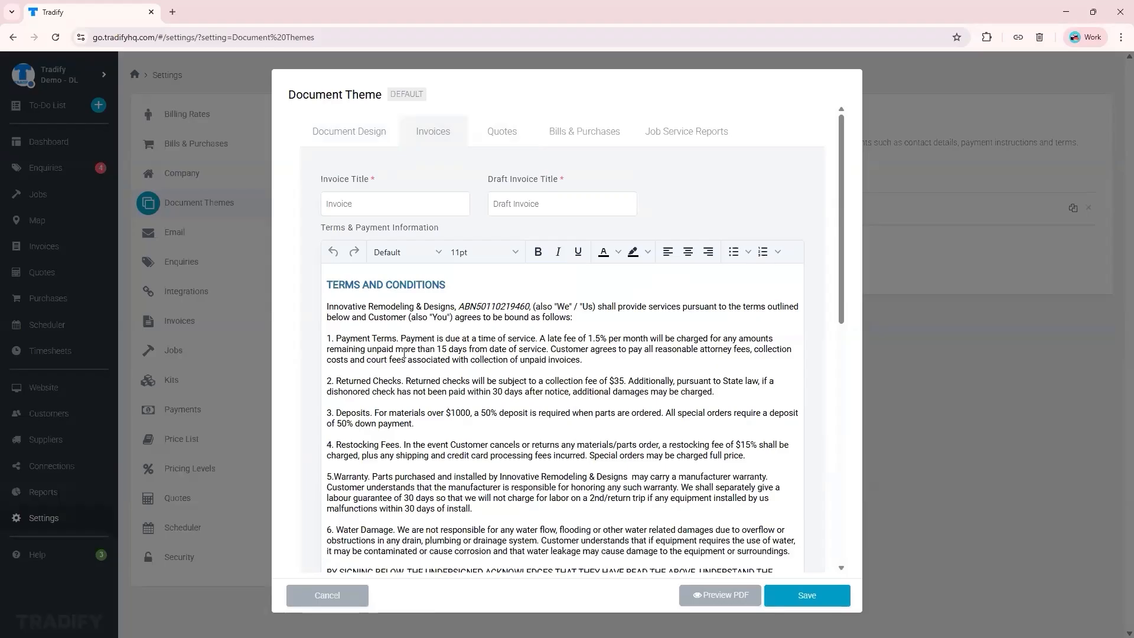
{"action": "scroll", "coordinate": [419, 366], "scroll_direction": "down", "scroll_amount": 10}
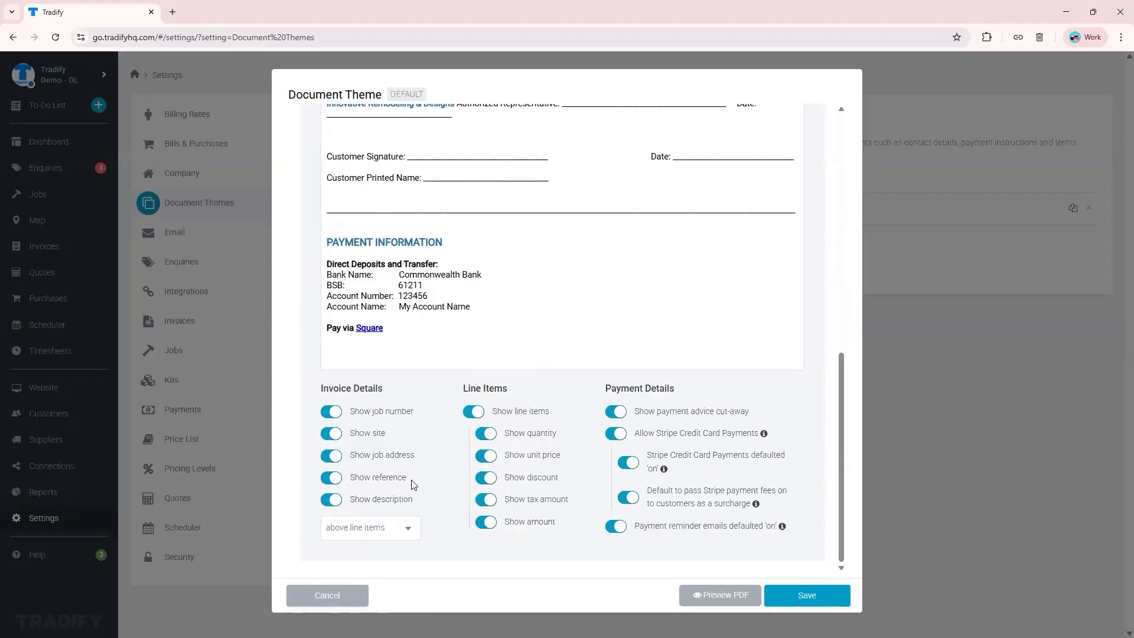
{"action": "scroll", "coordinate": [414, 484], "scroll_direction": "up", "scroll_amount": 10}
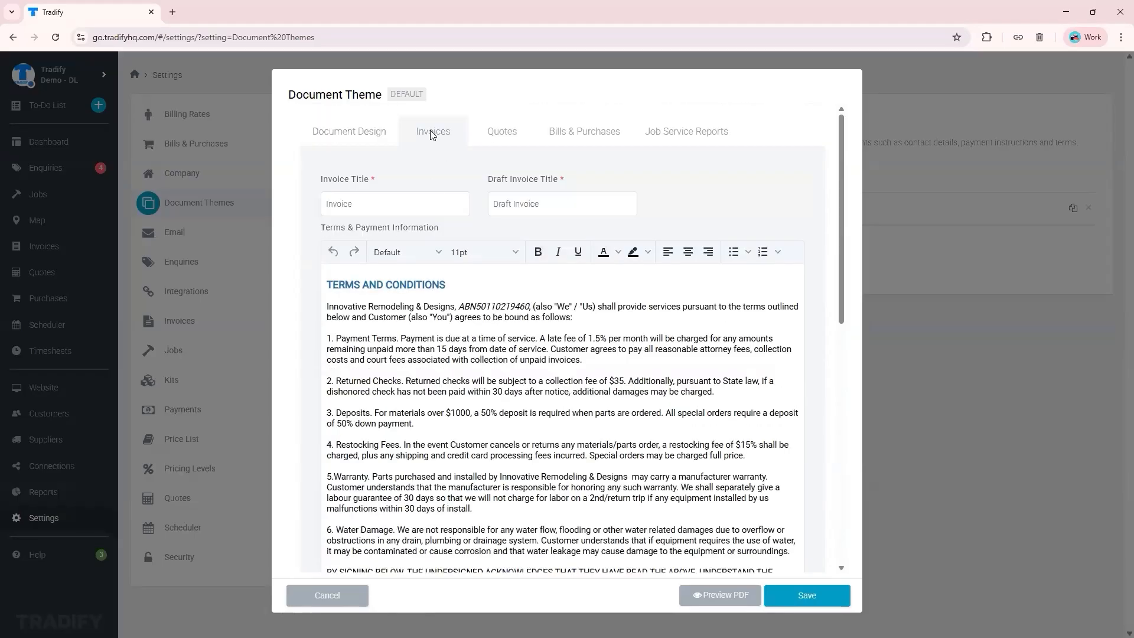
Review the theme's quote, bills and purchases, and job service report settings, closing it without saving
{"action": "left_click", "coordinate": [516, 138]}
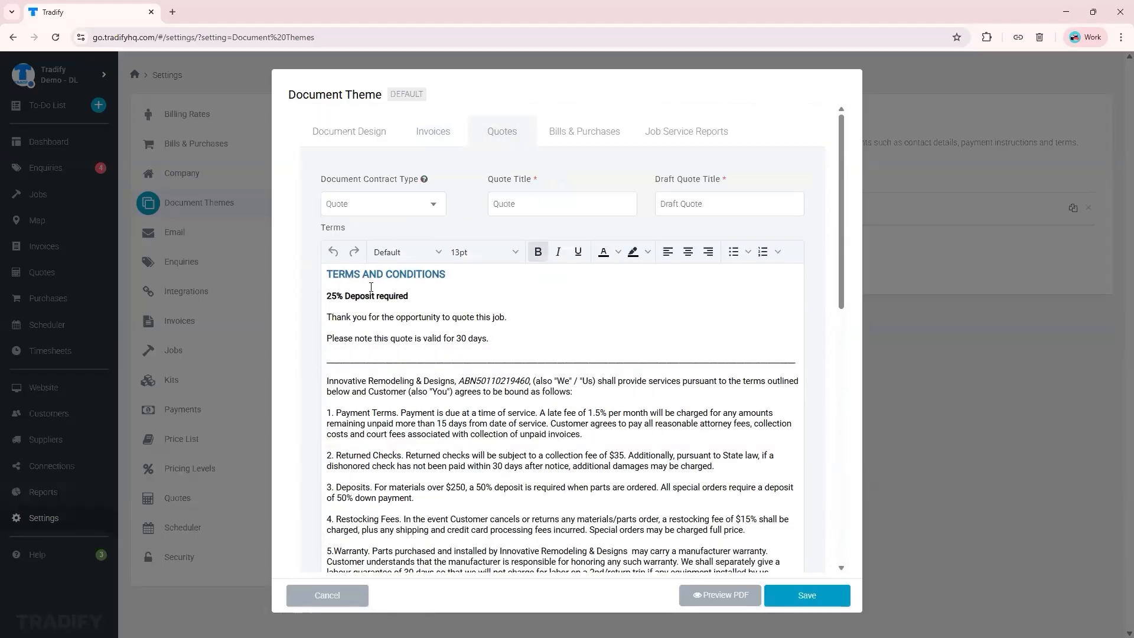
{"action": "scroll", "coordinate": [417, 419], "scroll_direction": "down", "scroll_amount": 8}
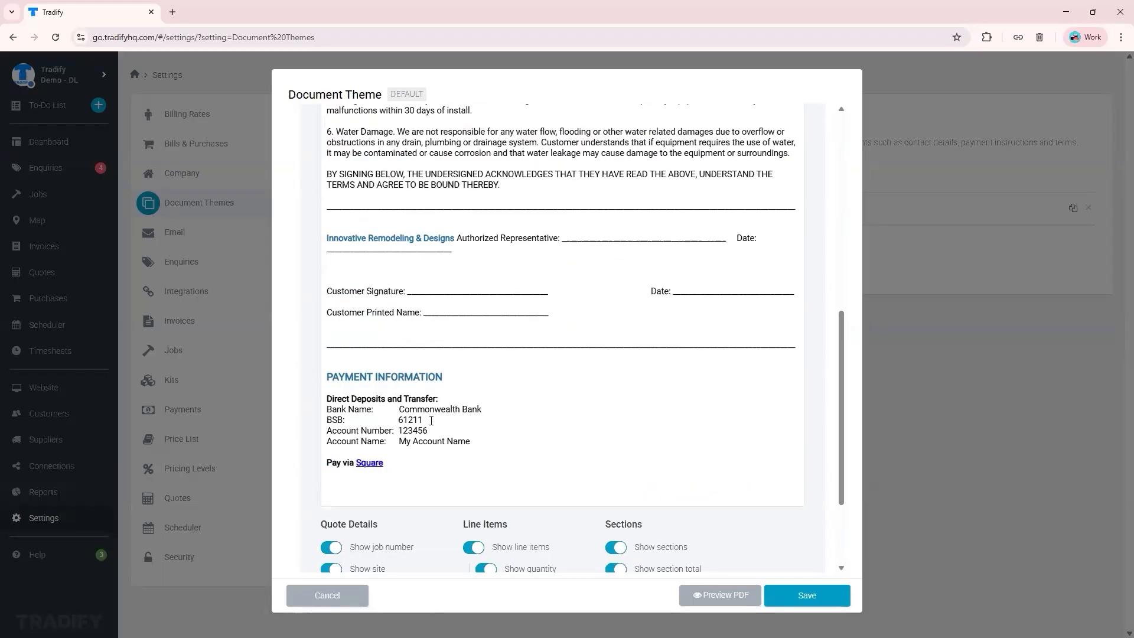
{"action": "scroll", "coordinate": [429, 421], "scroll_direction": "down", "scroll_amount": 3}
{"action": "scroll", "coordinate": [427, 413], "scroll_direction": "up", "scroll_amount": 12}
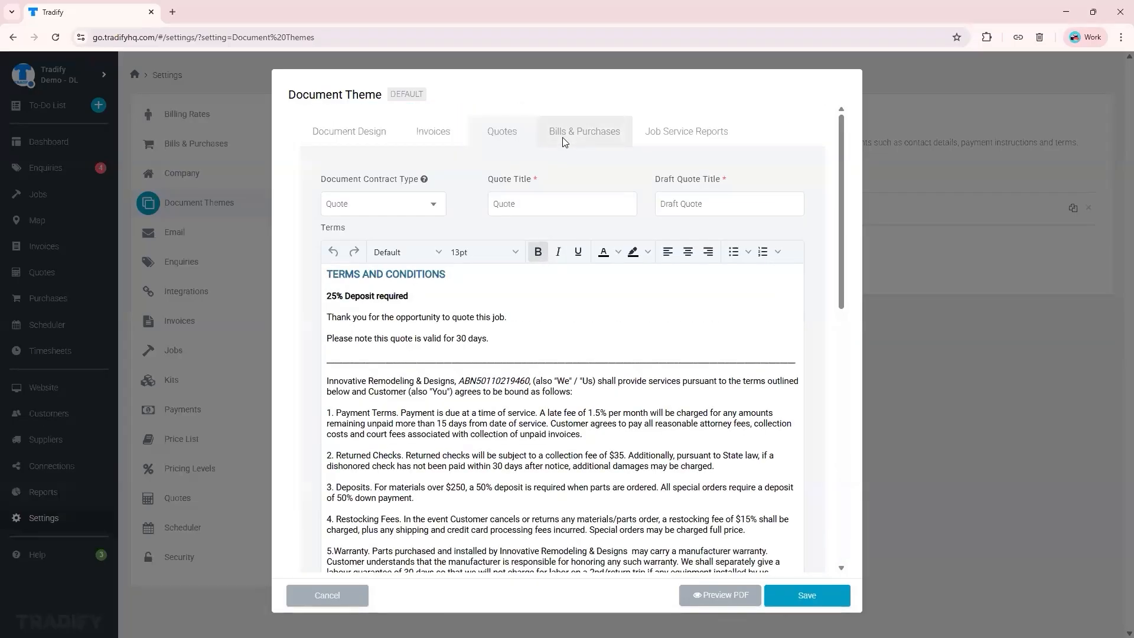
{"action": "left_click", "coordinate": [564, 142]}
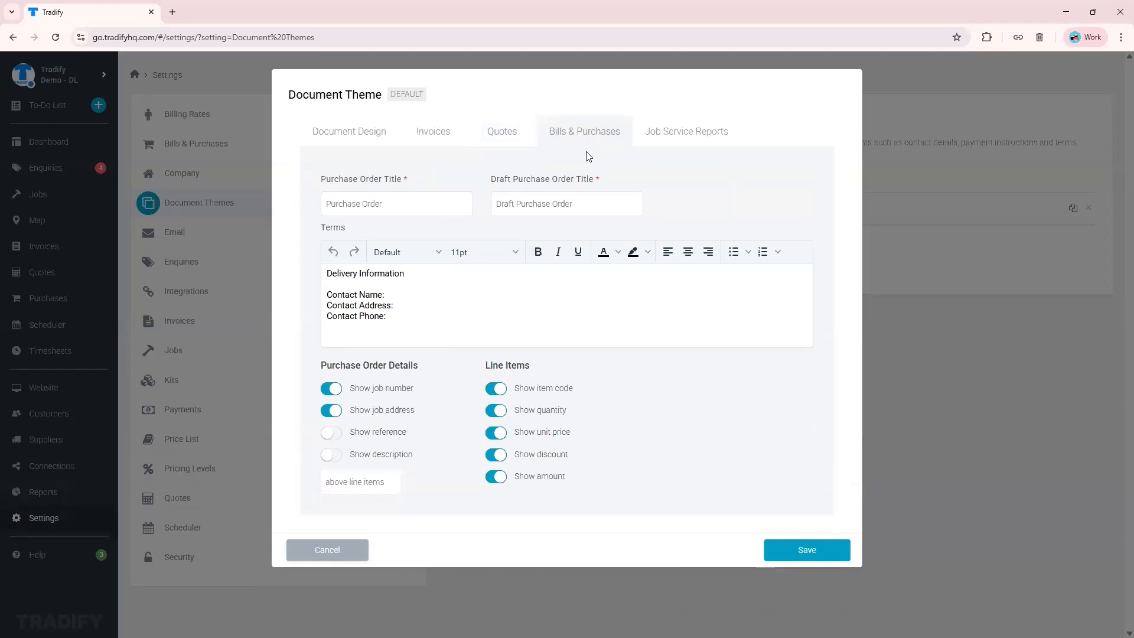
{"action": "left_click", "coordinate": [679, 136]}
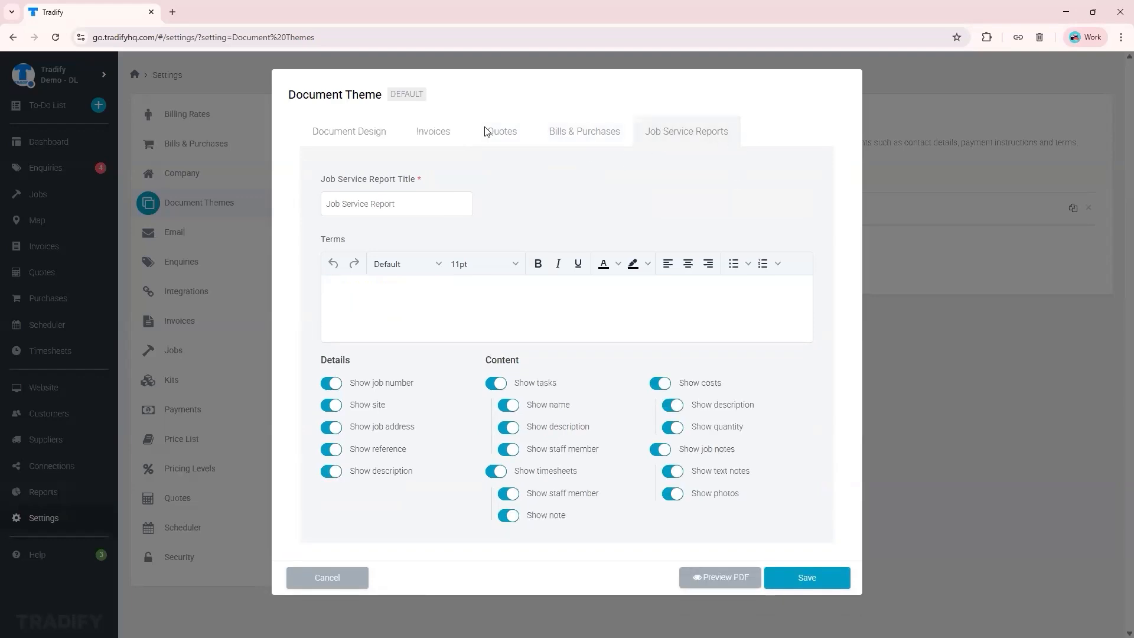
{"action": "left_click", "coordinate": [345, 136]}
{"action": "left_click", "coordinate": [330, 533]}
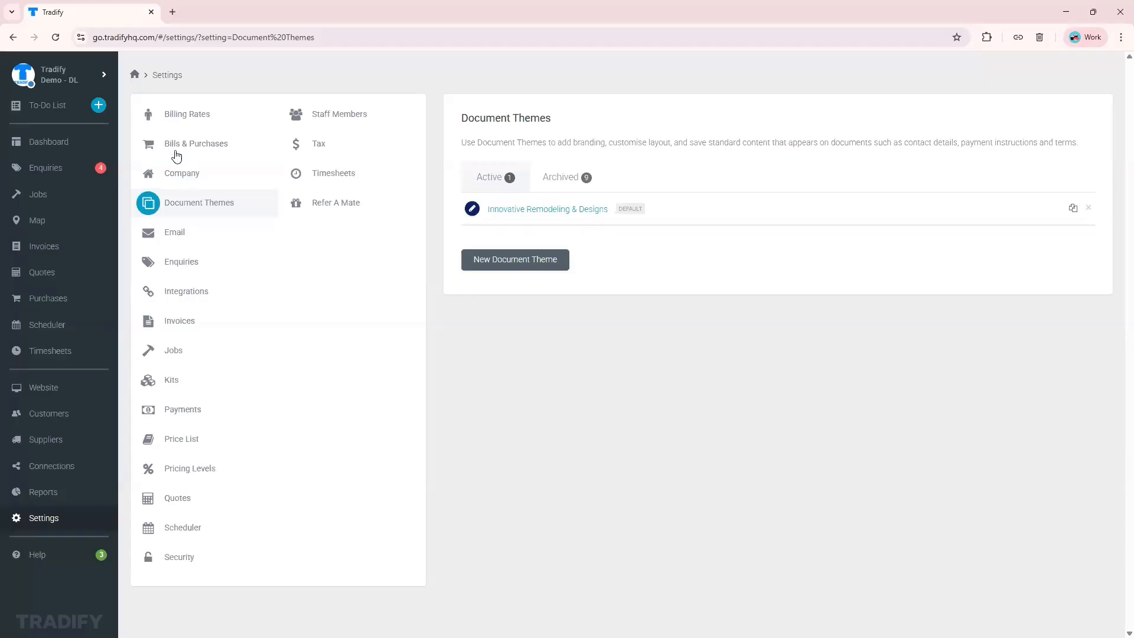
Review the billing rates, pricing levels and price list settings, including the choices for creating new price list entries
{"action": "left_click", "coordinate": [198, 118]}
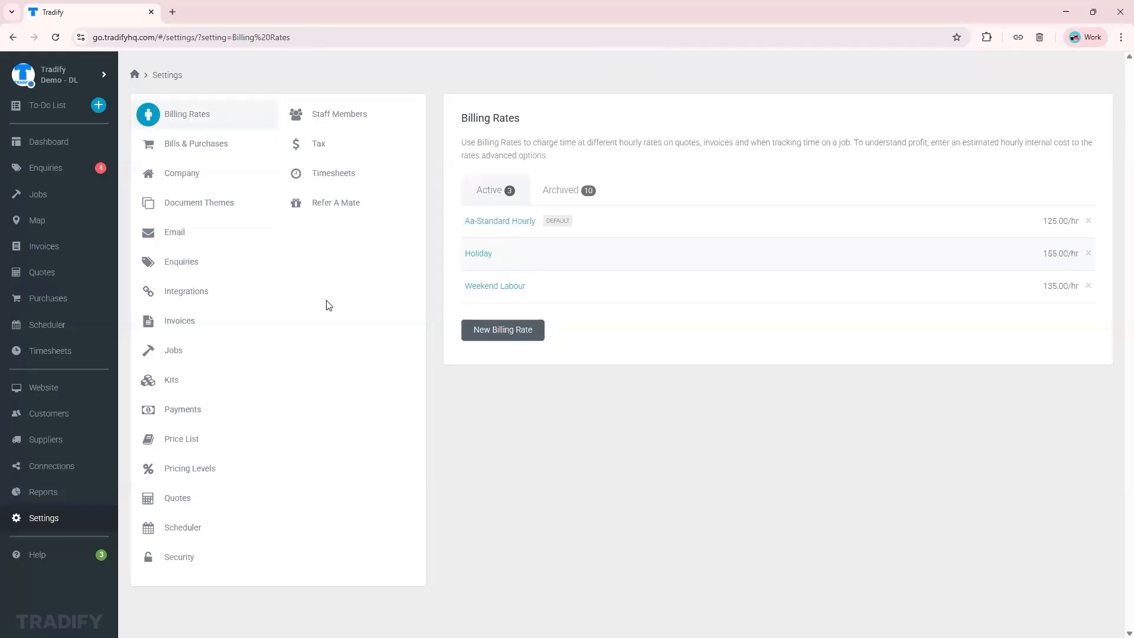
{"action": "left_click", "coordinate": [195, 470]}
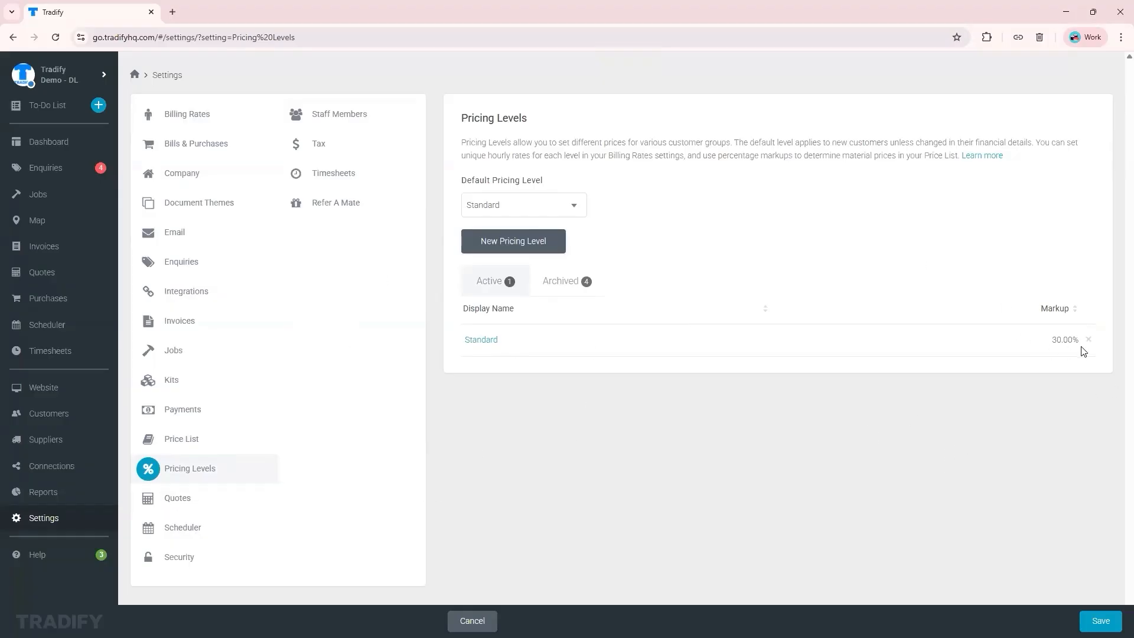
{"action": "left_click", "coordinate": [194, 449]}
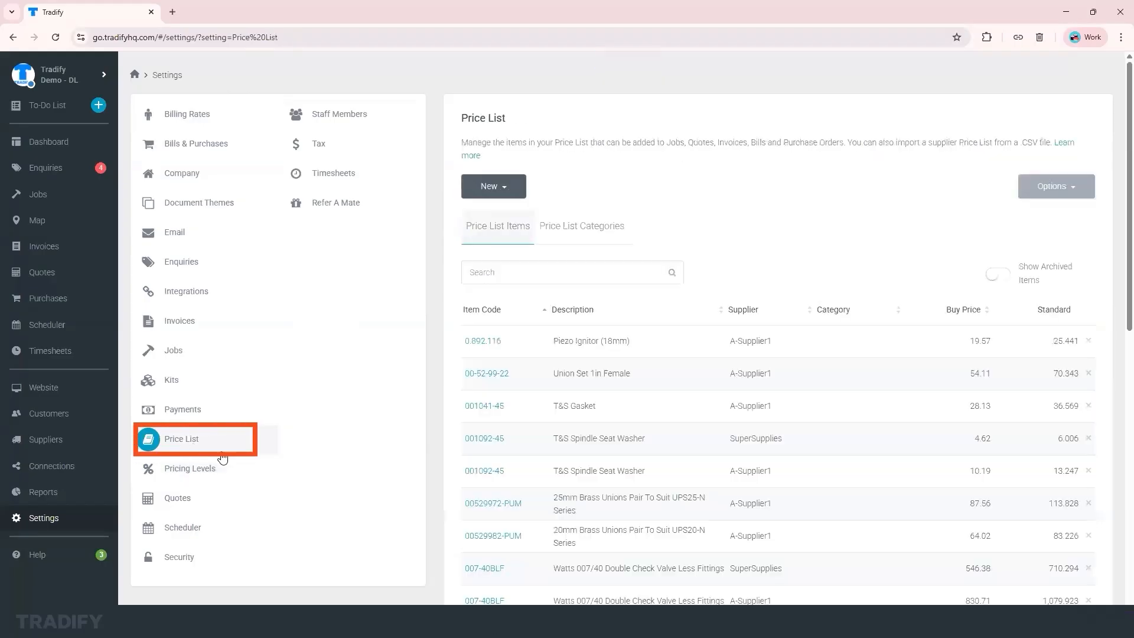
{"action": "left_click", "coordinate": [500, 187]}
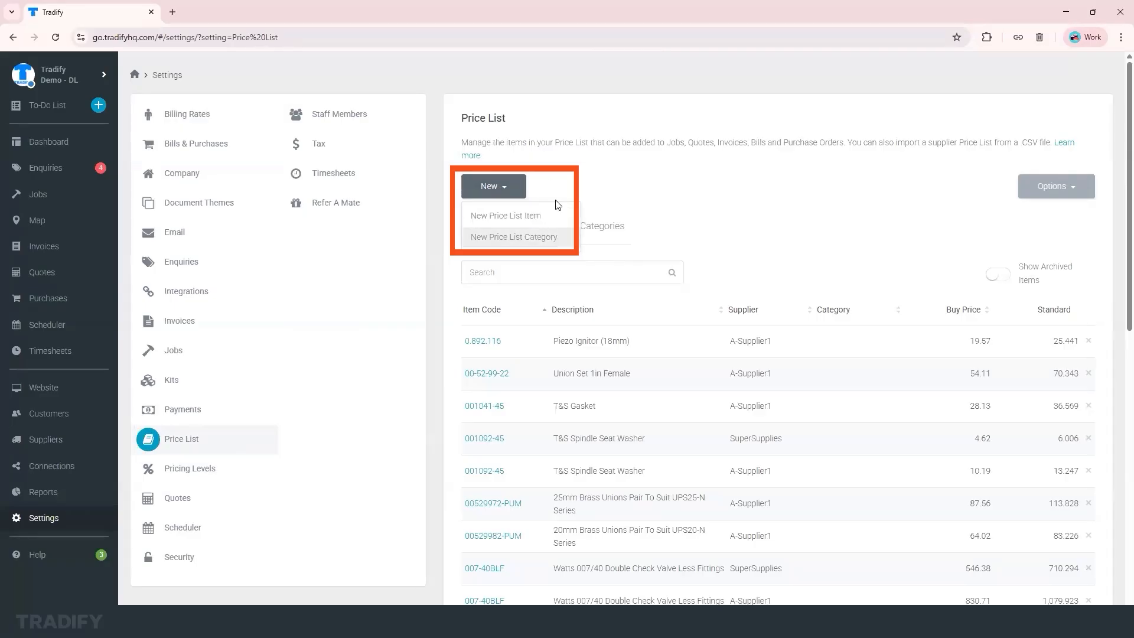
{"action": "left_click", "coordinate": [664, 223]}
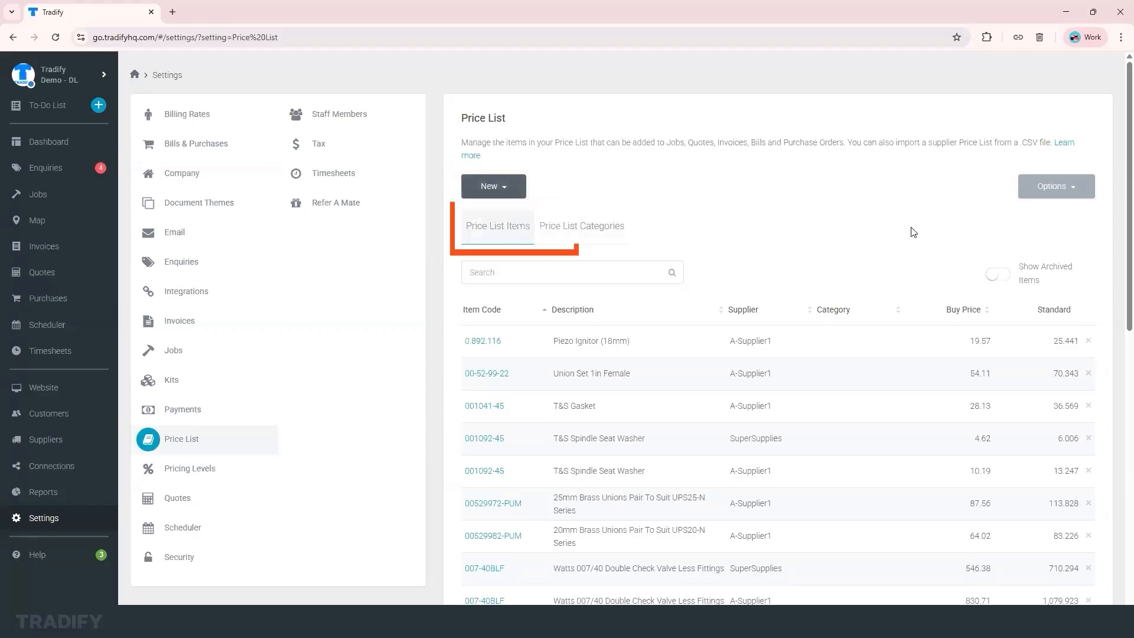
{"action": "left_click", "coordinate": [1075, 188]}
{"action": "left_click", "coordinate": [637, 375]}
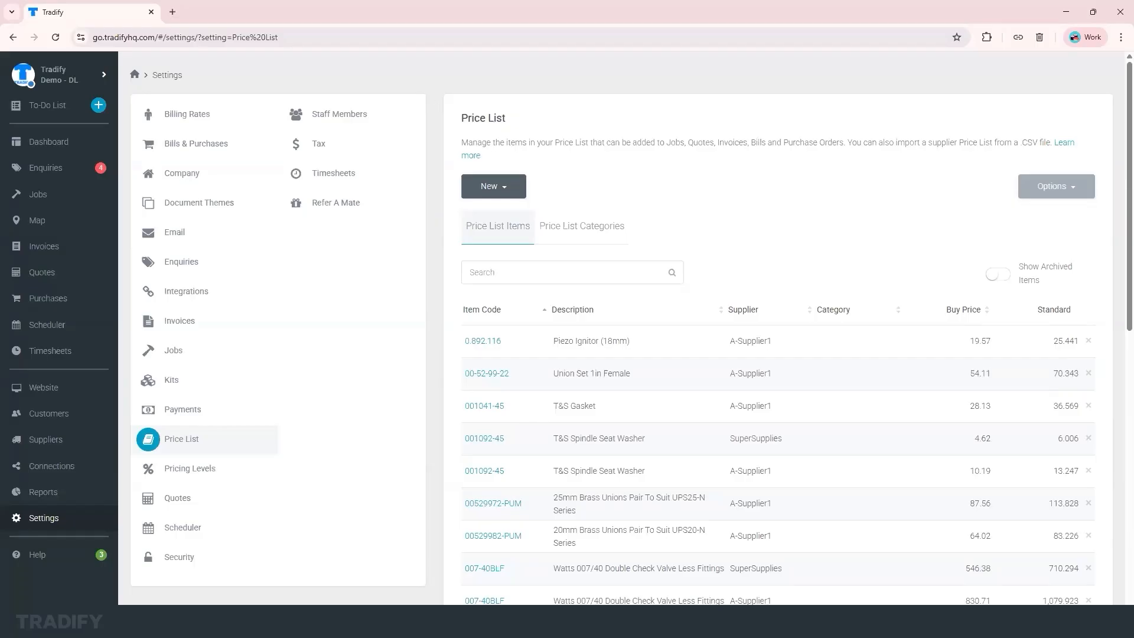
Return to the dashboard and start a new quote
{"action": "left_click", "coordinate": [48, 142]}
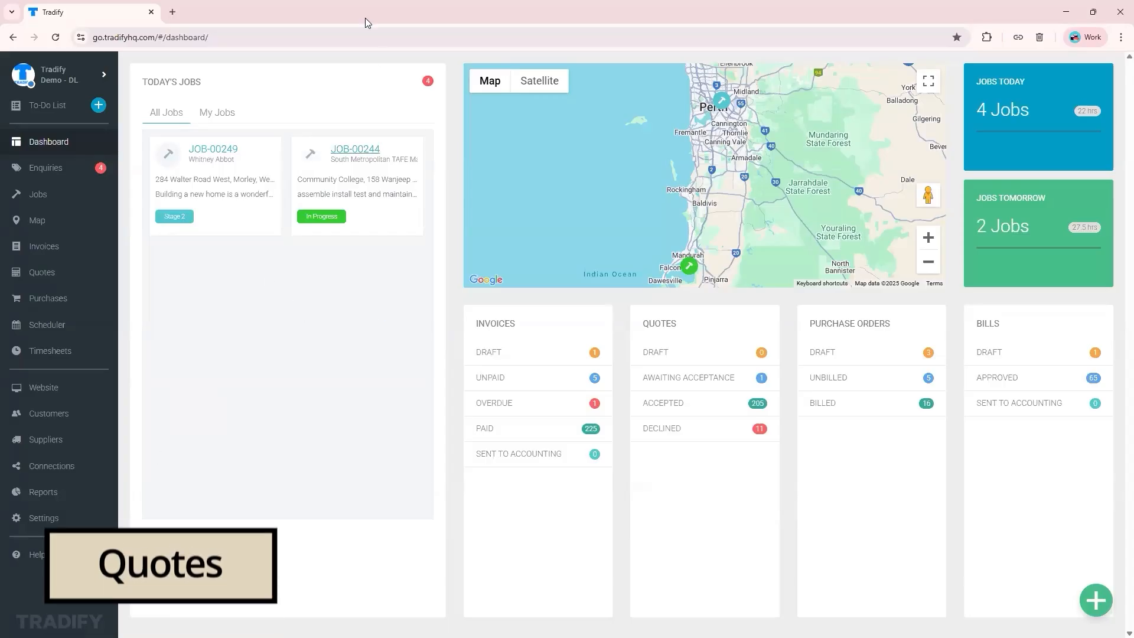
{"action": "left_click", "coordinate": [1095, 599]}
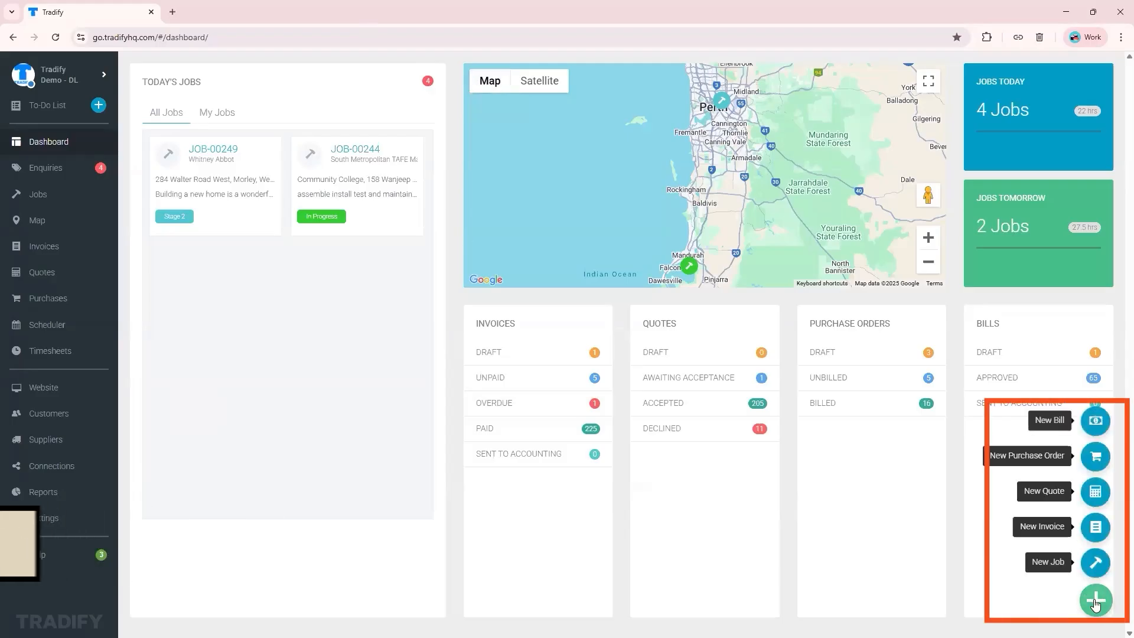
{"action": "left_click", "coordinate": [1094, 492]}
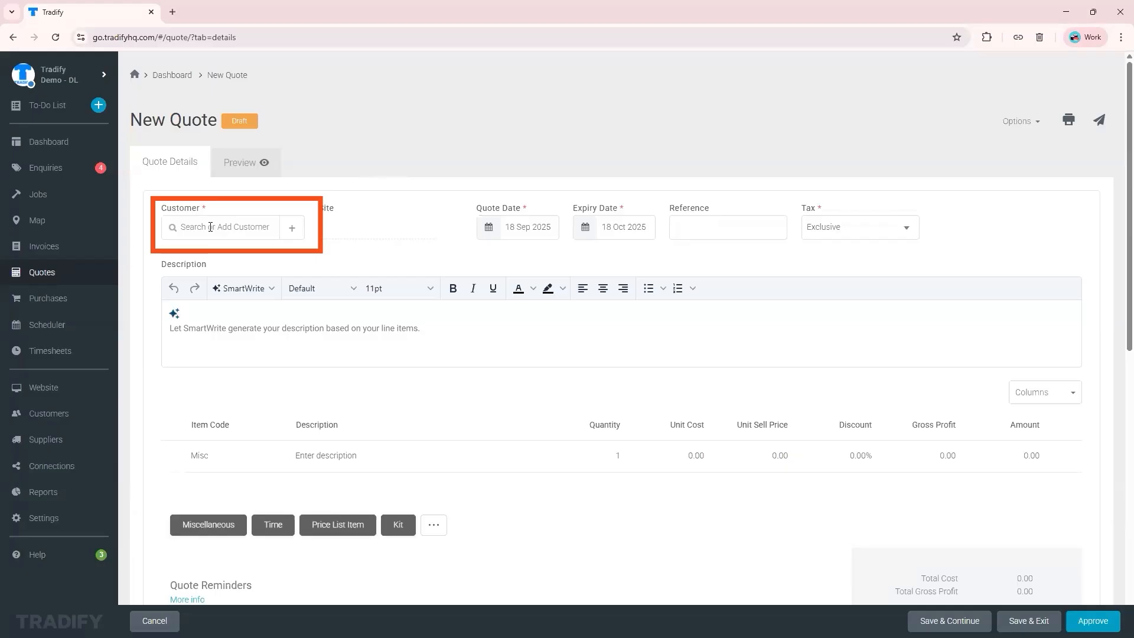
View the new customer form, cancel it, and assign an existing customer to the quote by searching for the first name
{"action": "left_click", "coordinate": [293, 231]}
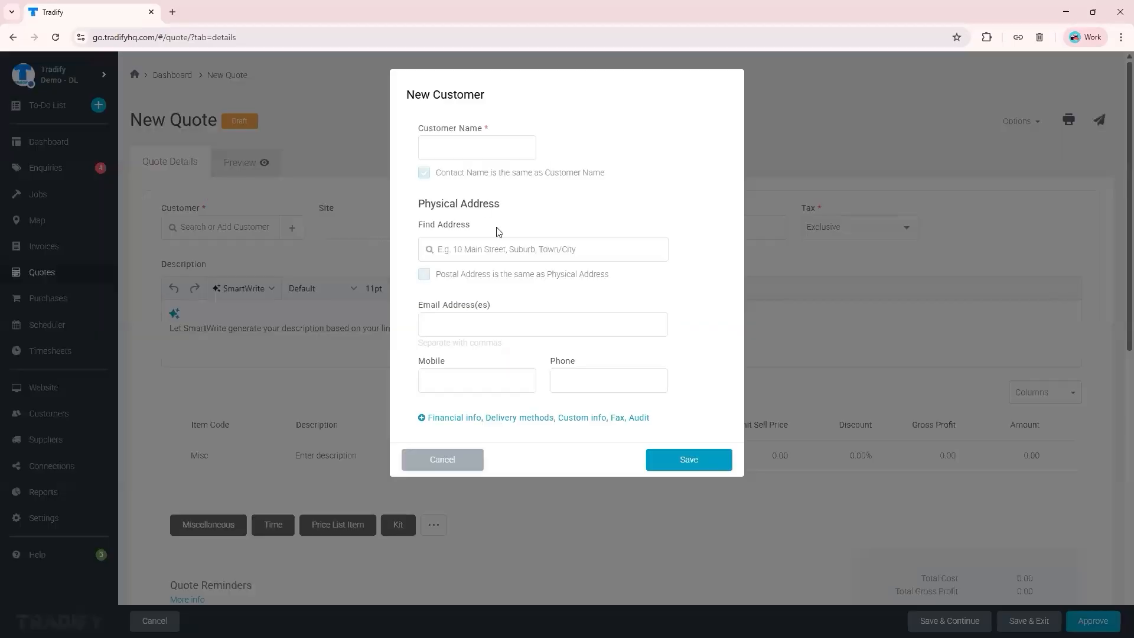
{"action": "left_click", "coordinate": [460, 463]}
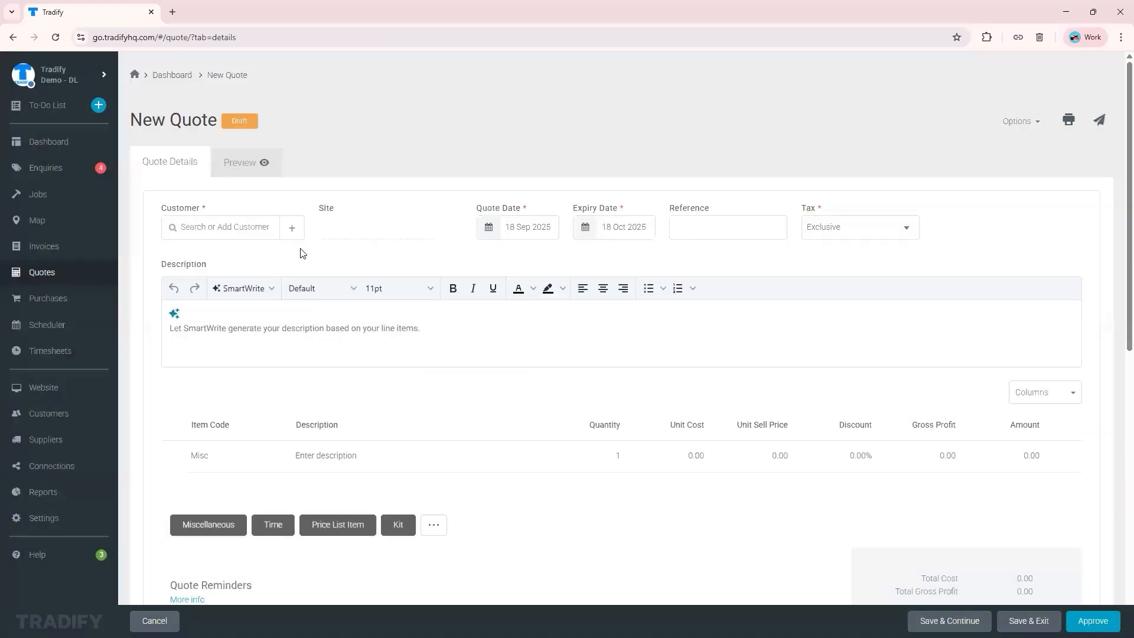
{"action": "left_click", "coordinate": [221, 227]}
{"action": "type", "text": "hank"}
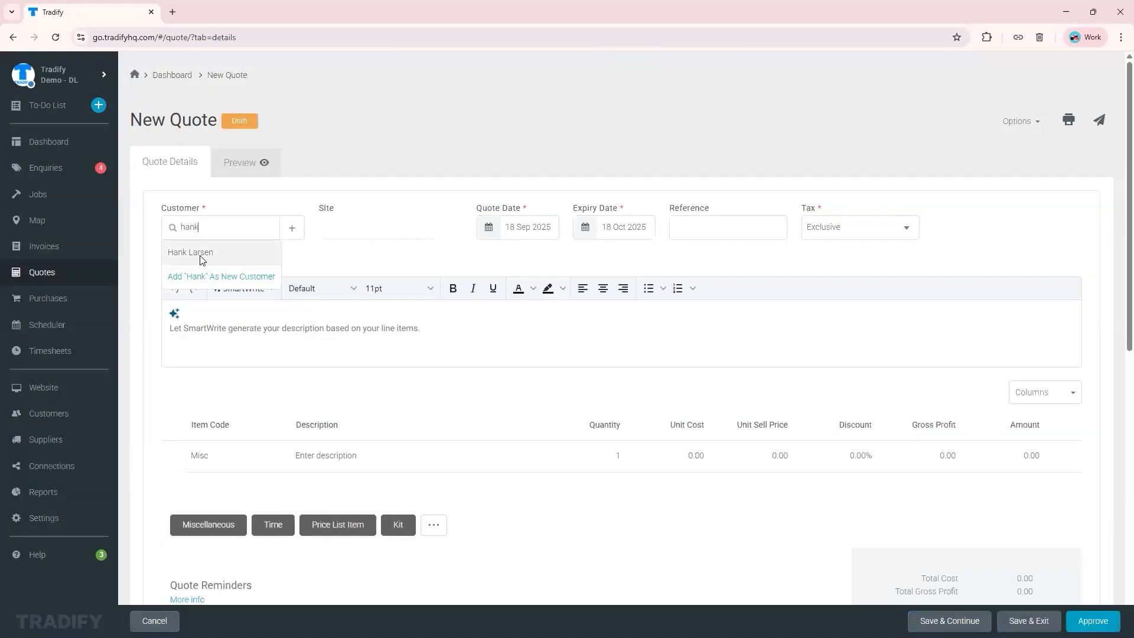
{"action": "left_click", "coordinate": [200, 262]}
Enter "Repair on AC unit" as the quote description and save the quote, keeping it open for editing
{"action": "left_click", "coordinate": [215, 329]}
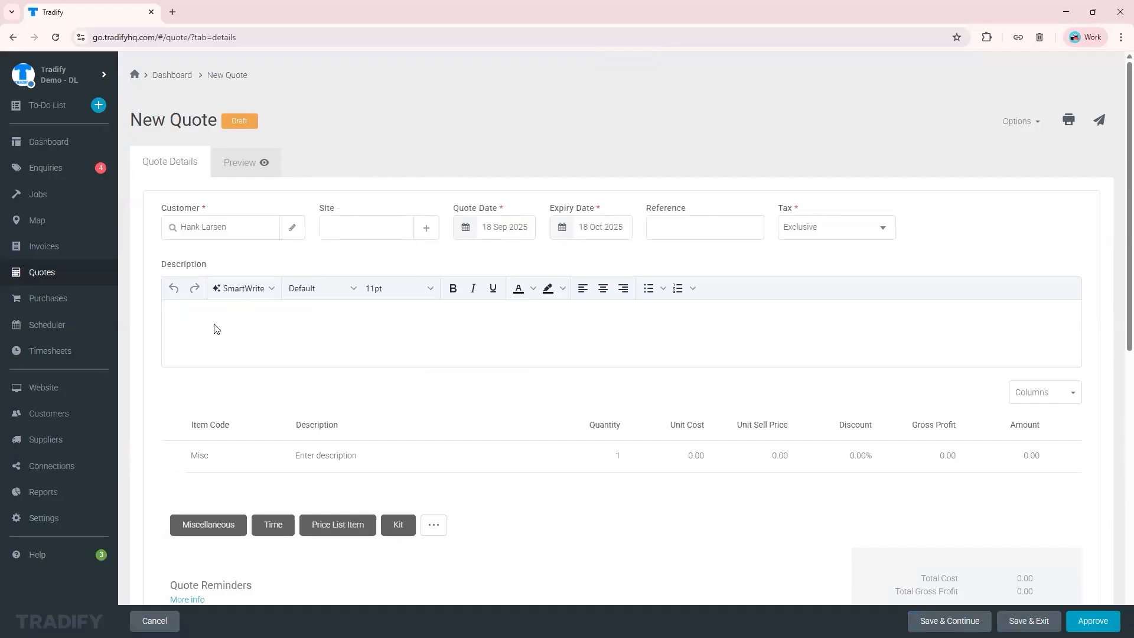
{"action": "type", "text": "Repair on AC unit"}
{"action": "left_click", "coordinate": [949, 620]}
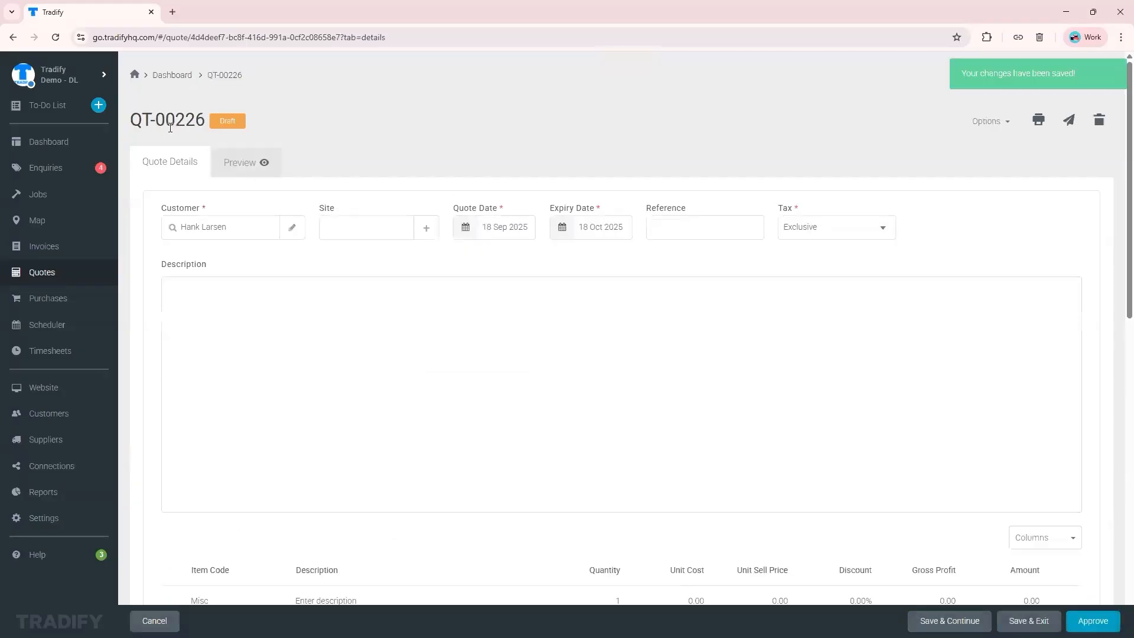
Describe the miscellaneous line item as "Total labour and materials" and set its unit sell price to 500
{"action": "scroll", "coordinate": [339, 280], "scroll_direction": "down", "scroll_amount": 1}
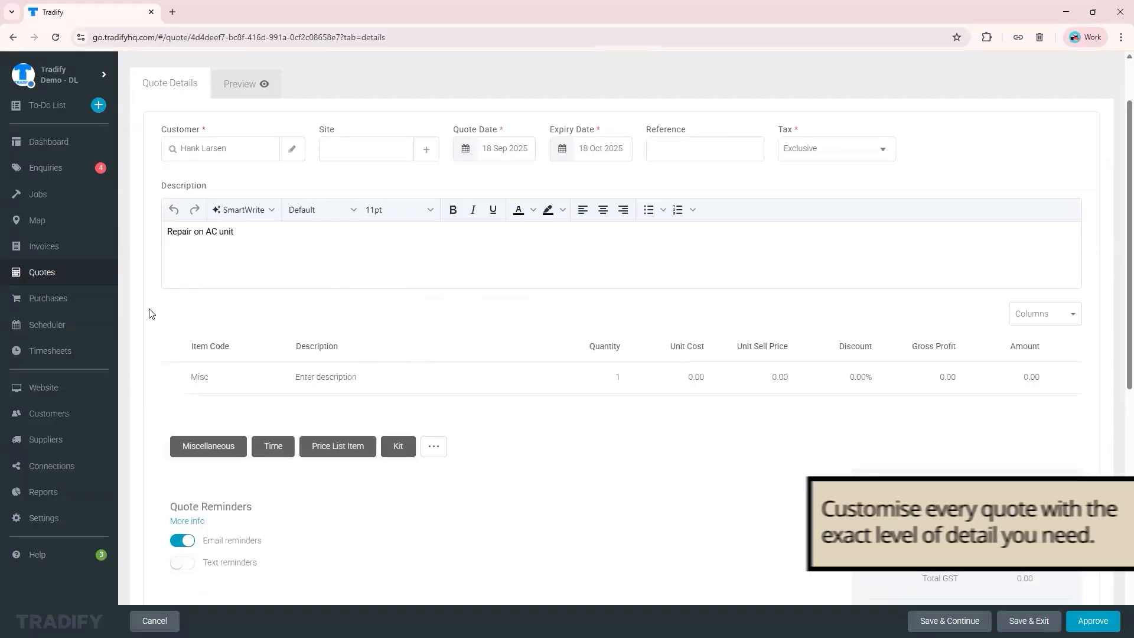
{"action": "left_click", "coordinate": [321, 374]}
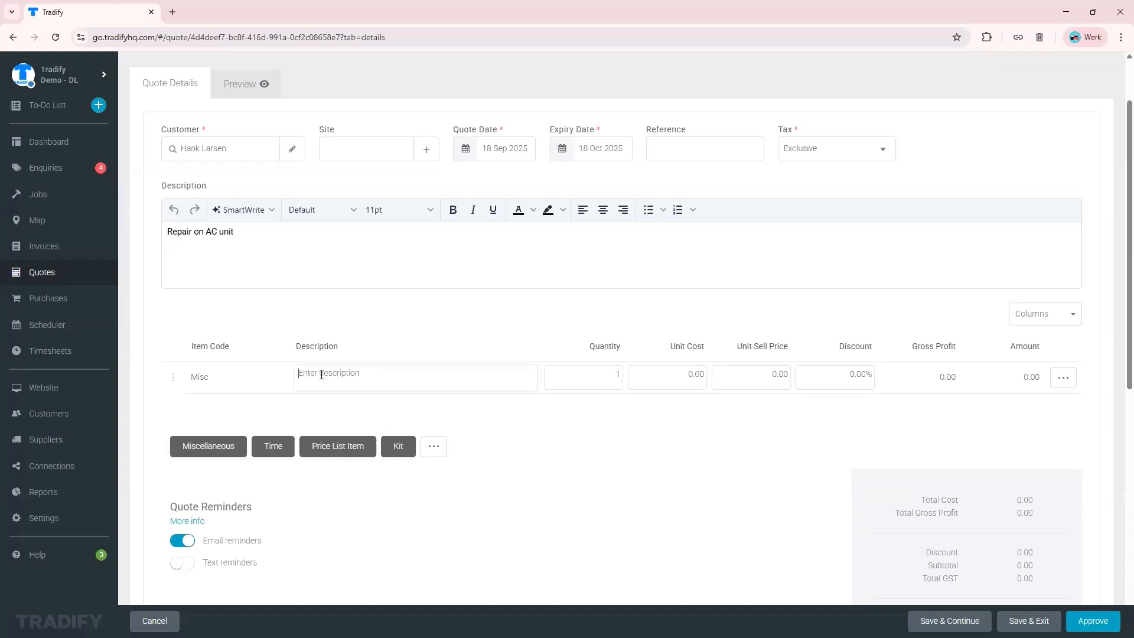
{"action": "type", "text": "Total labour and materials"}
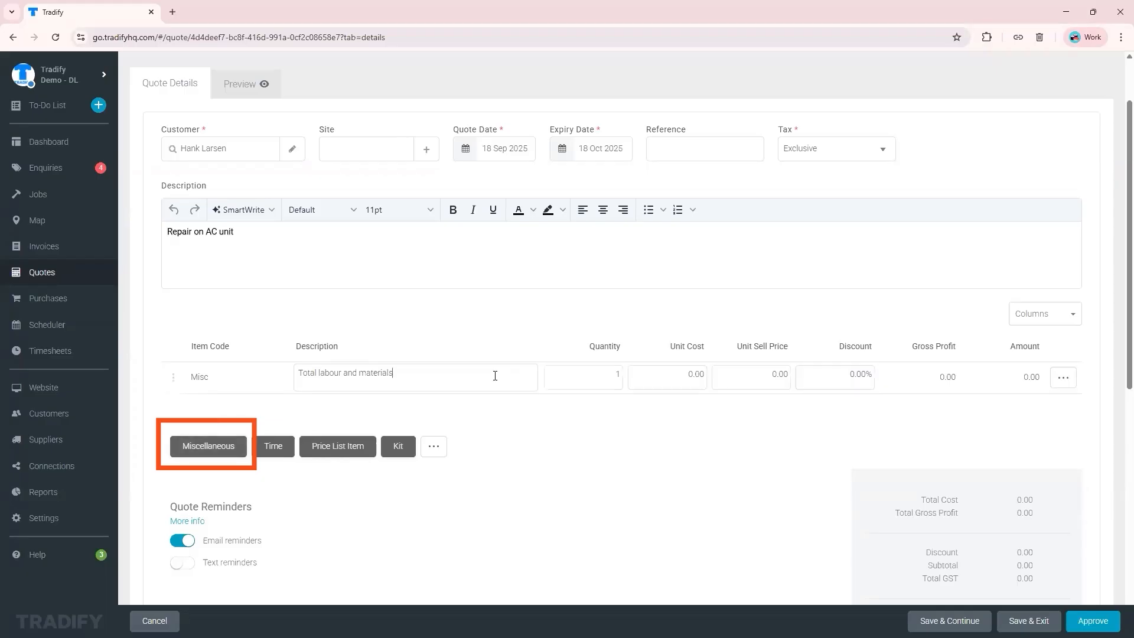
{"action": "left_click", "coordinate": [760, 376]}
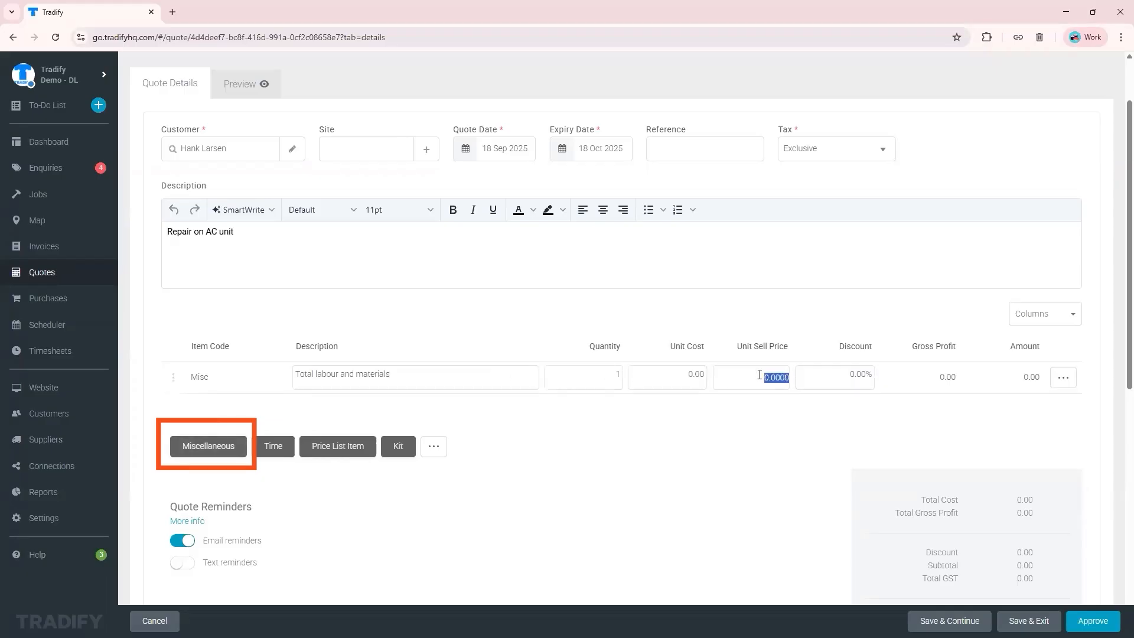
{"action": "type", "text": "500"}
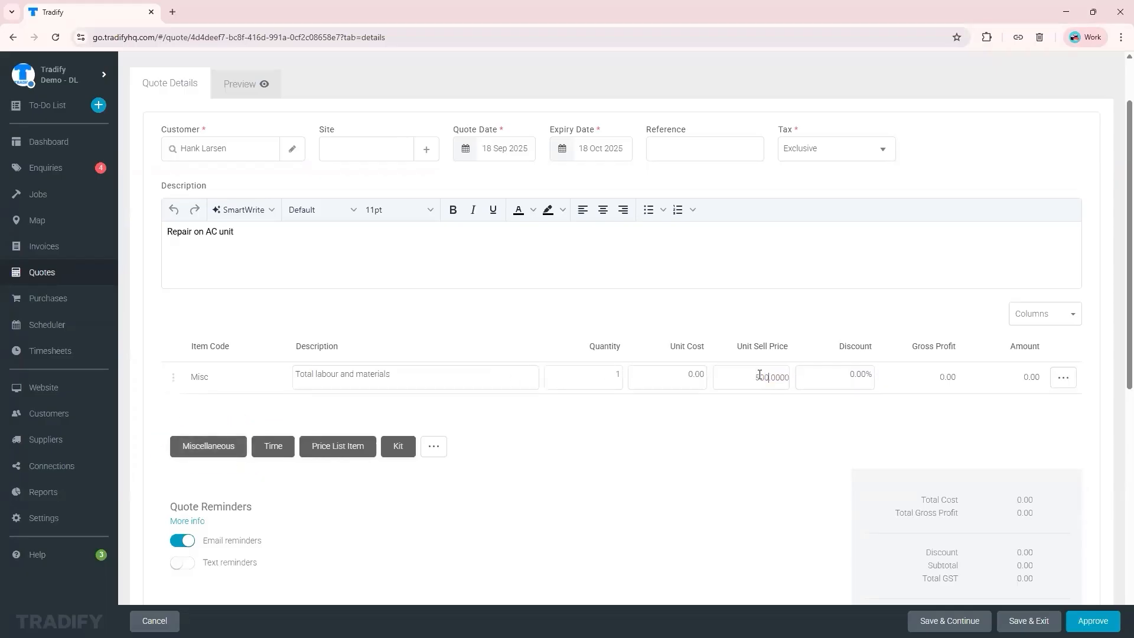
{"action": "left_click", "coordinate": [791, 412]}
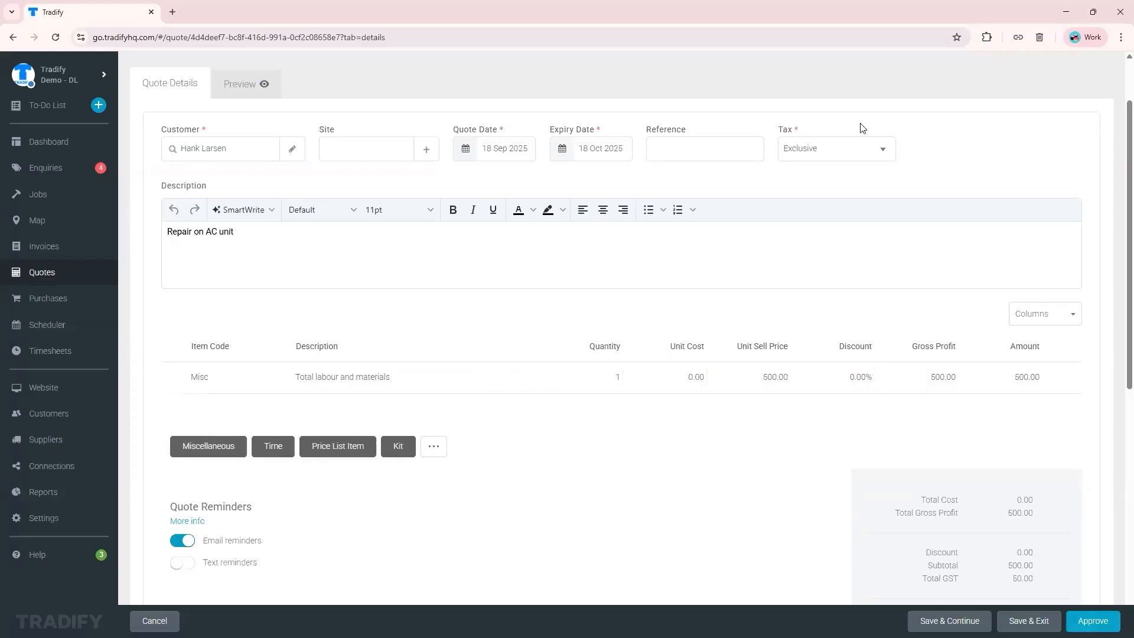
Add a time line item at the Aa-Standard Hourly rate and set its quantity to 4
{"action": "left_click", "coordinate": [472, 377]}
{"action": "left_click", "coordinate": [273, 447]}
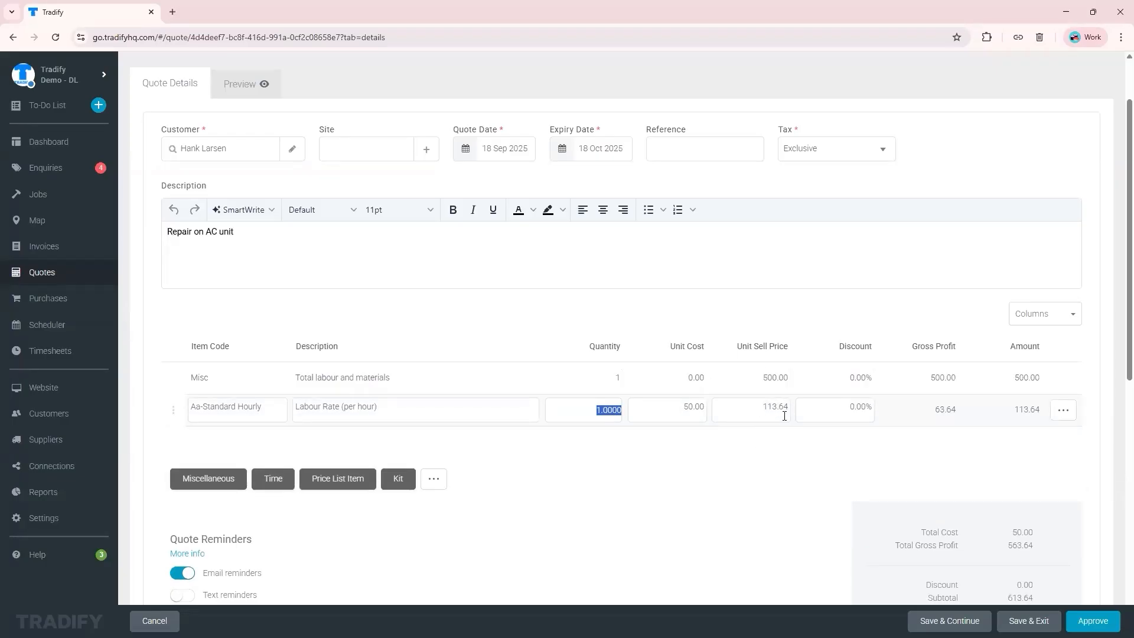
{"action": "left_click", "coordinate": [585, 409]}
{"action": "double_click", "coordinate": [586, 406]}
{"action": "type", "text": "4"}
{"action": "left_click", "coordinate": [652, 435]}
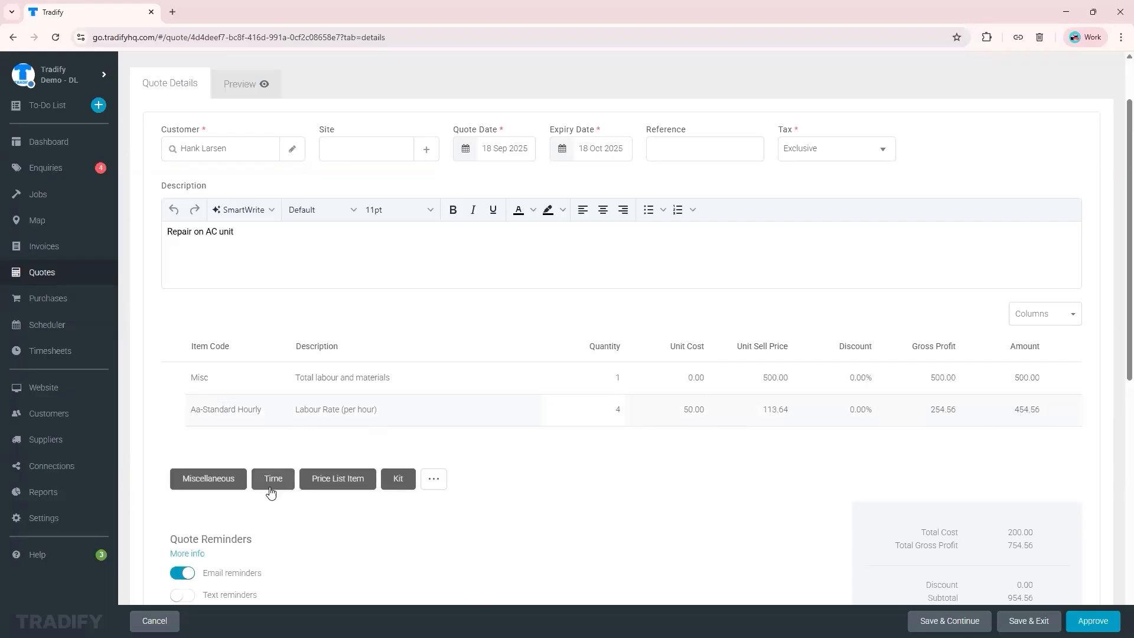
Try the Holiday and Weekend Labour rates on the time line item, and return it to Aa-Standard Hourly
{"action": "left_click", "coordinate": [260, 410]}
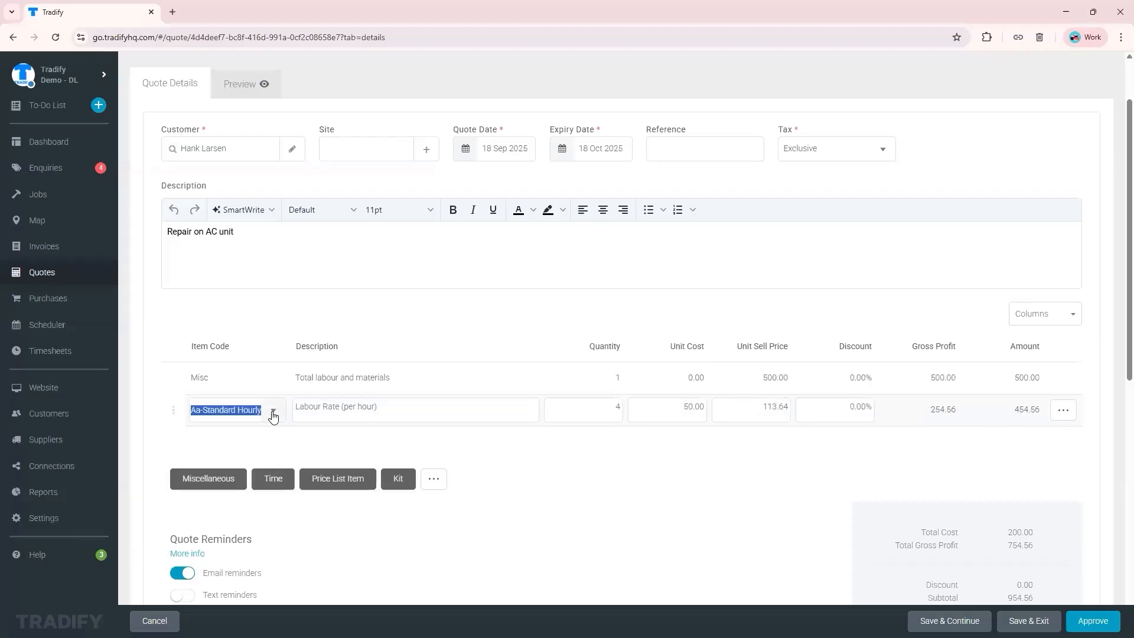
{"action": "left_click", "coordinate": [273, 414]}
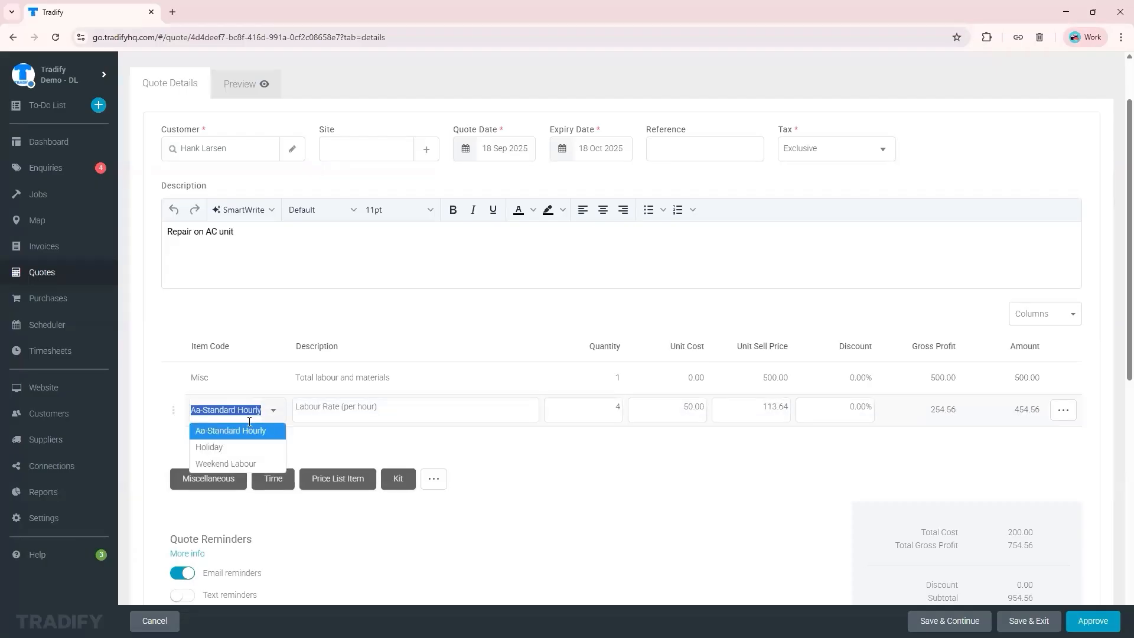
{"action": "left_click", "coordinate": [222, 450]}
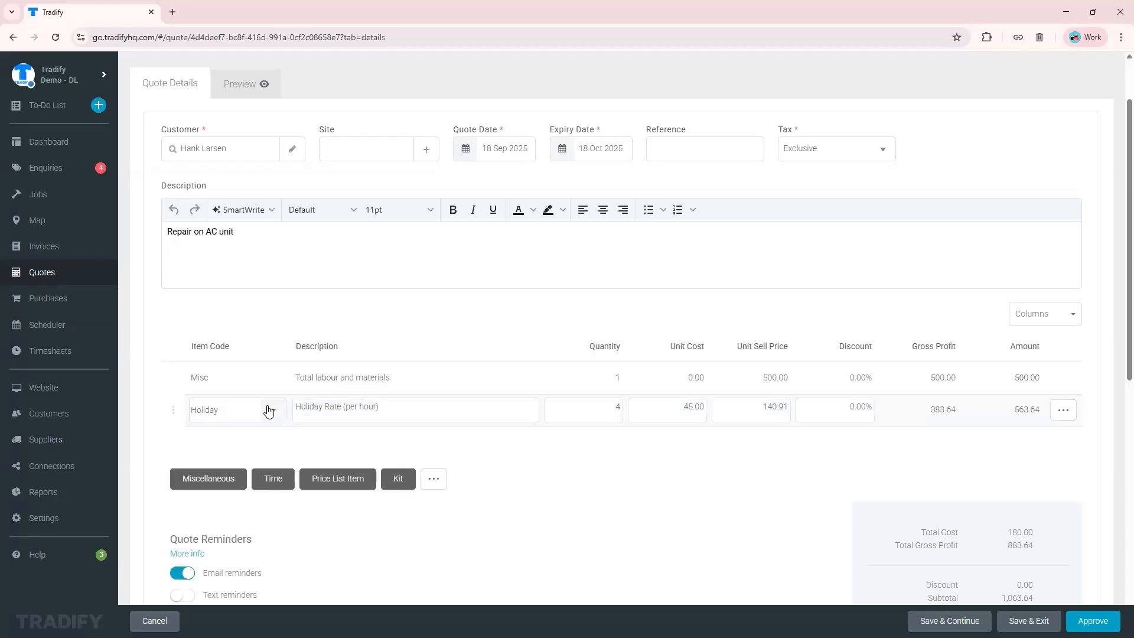
{"action": "left_click", "coordinate": [271, 410]}
{"action": "left_click", "coordinate": [215, 464]}
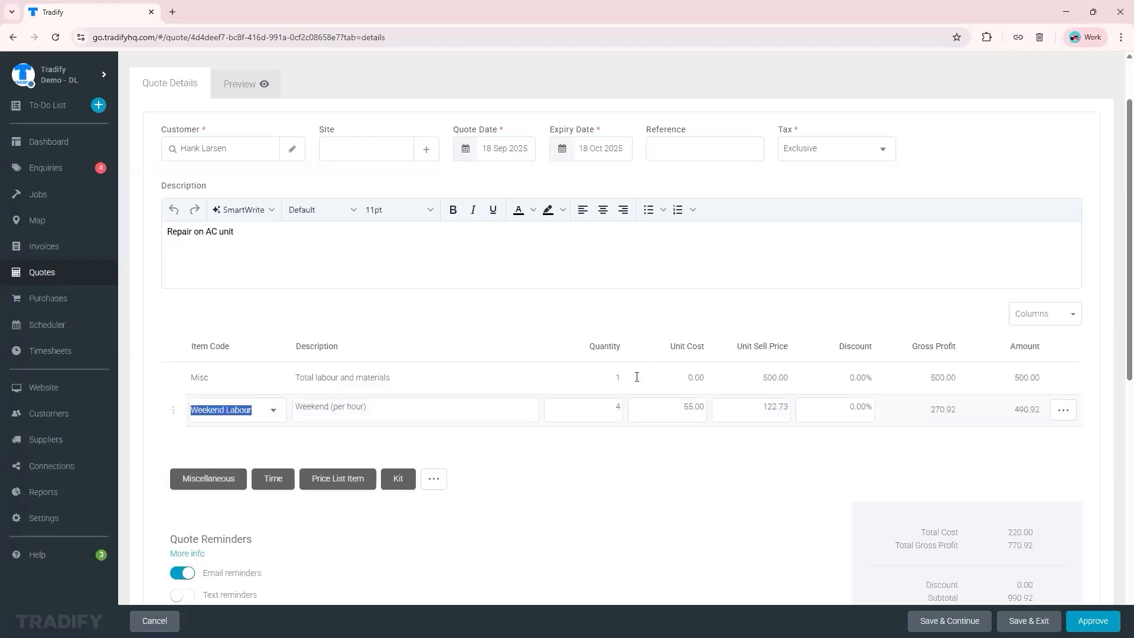
{"action": "left_click", "coordinate": [272, 410]}
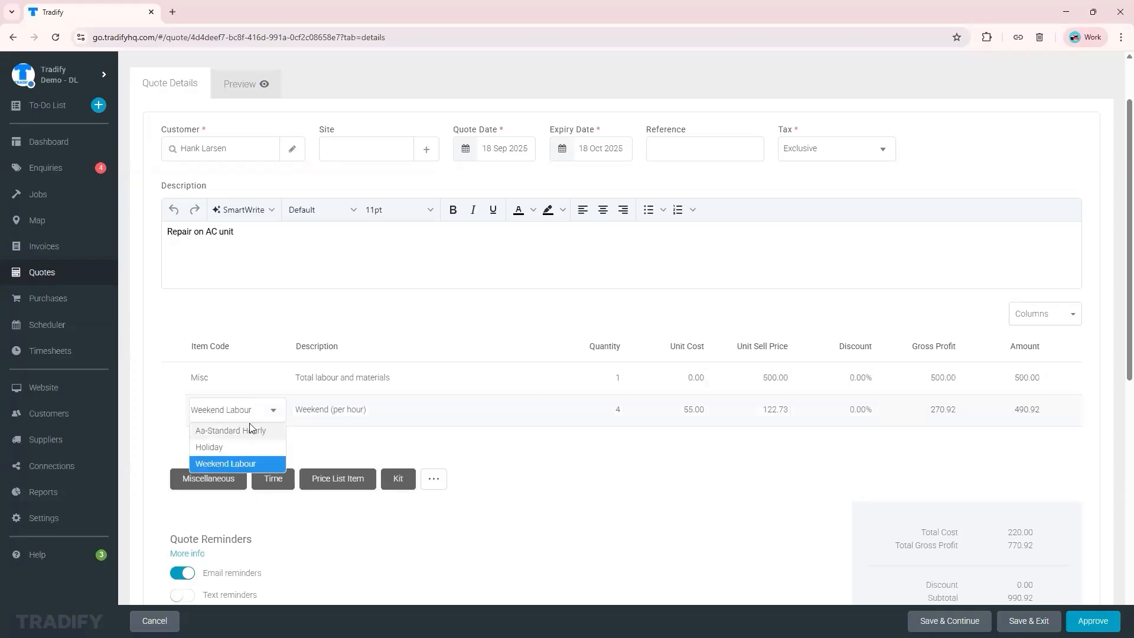
{"action": "left_click", "coordinate": [255, 431]}
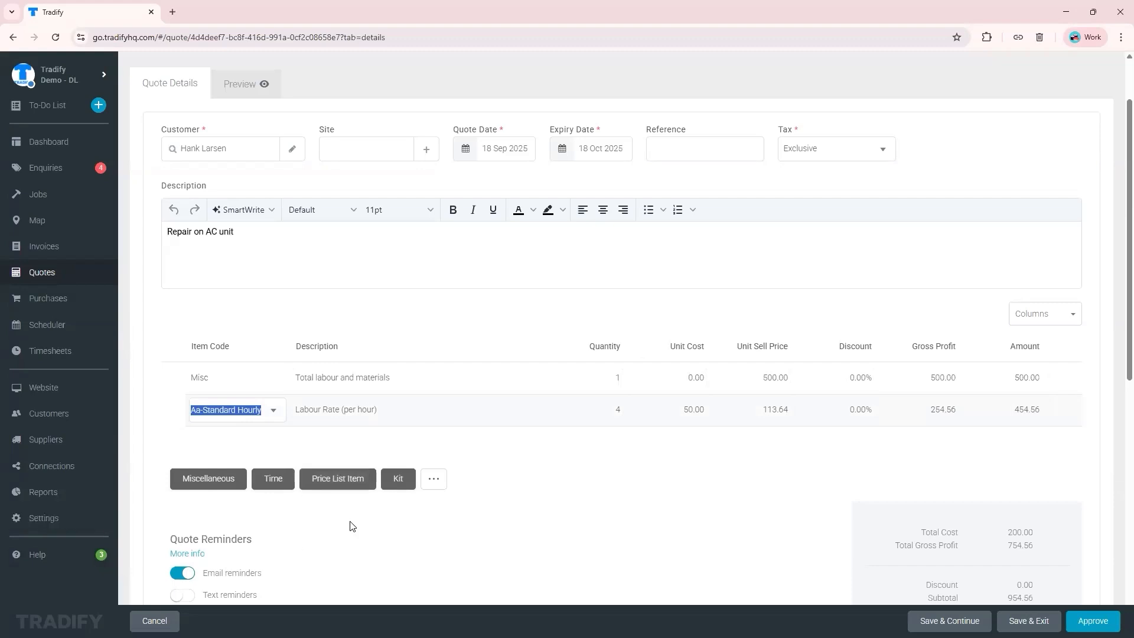
Add a price list item to the quote by searching for "wire" and choosing 16T18013 from A-Supplier1
{"action": "left_click", "coordinate": [330, 480]}
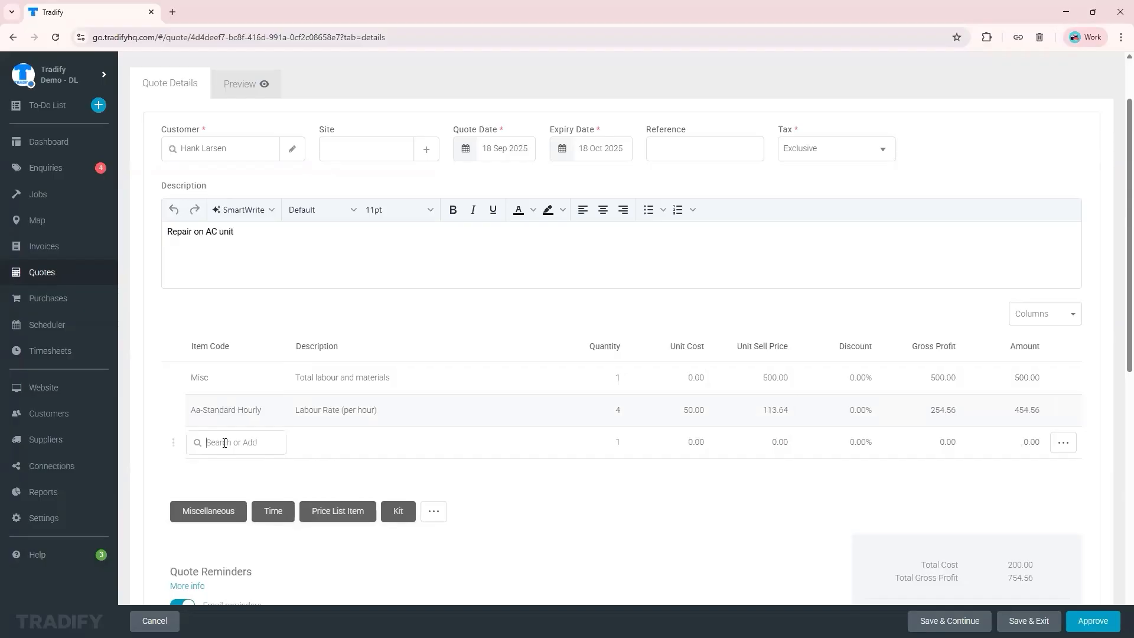
{"action": "type", "text": "wire"}
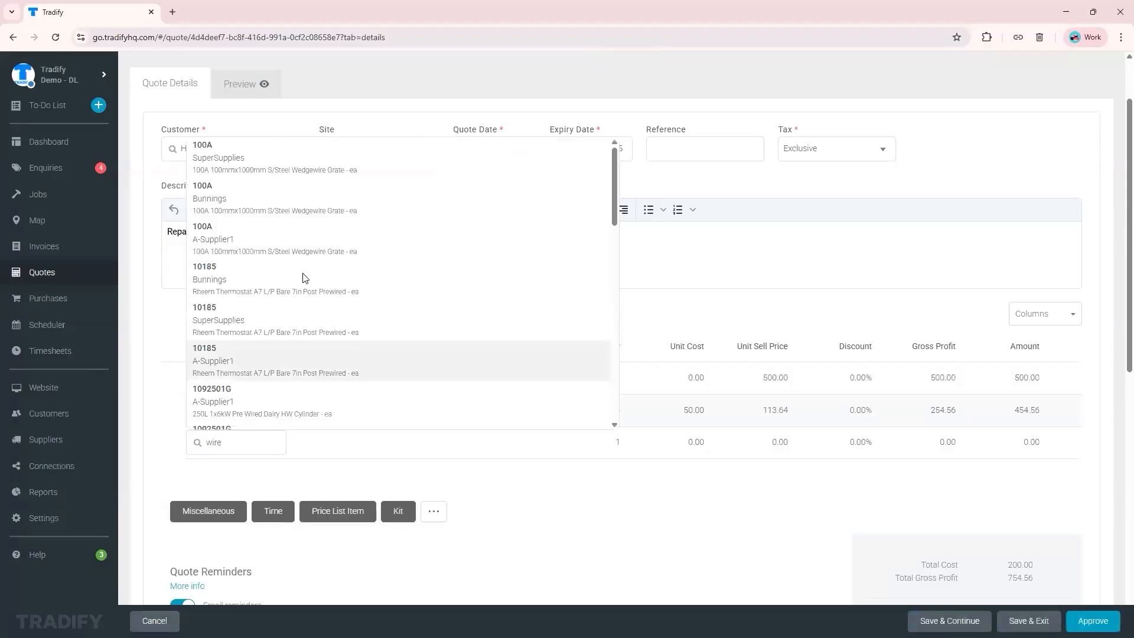
{"action": "scroll", "coordinate": [322, 304], "scroll_direction": "down", "scroll_amount": 5}
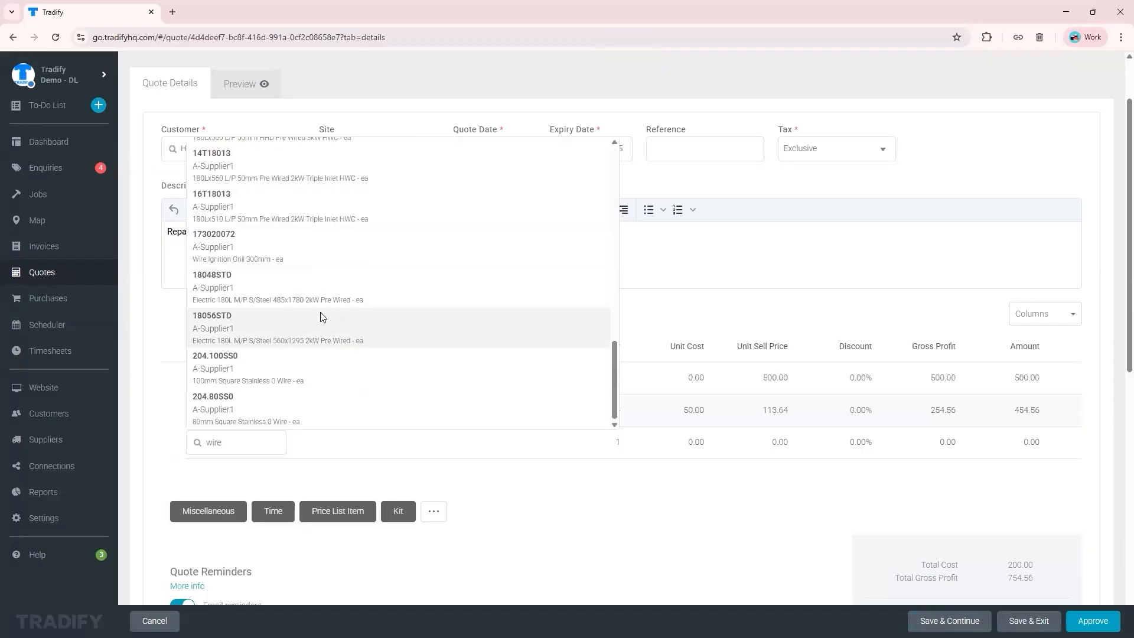
{"action": "left_click", "coordinate": [308, 226]}
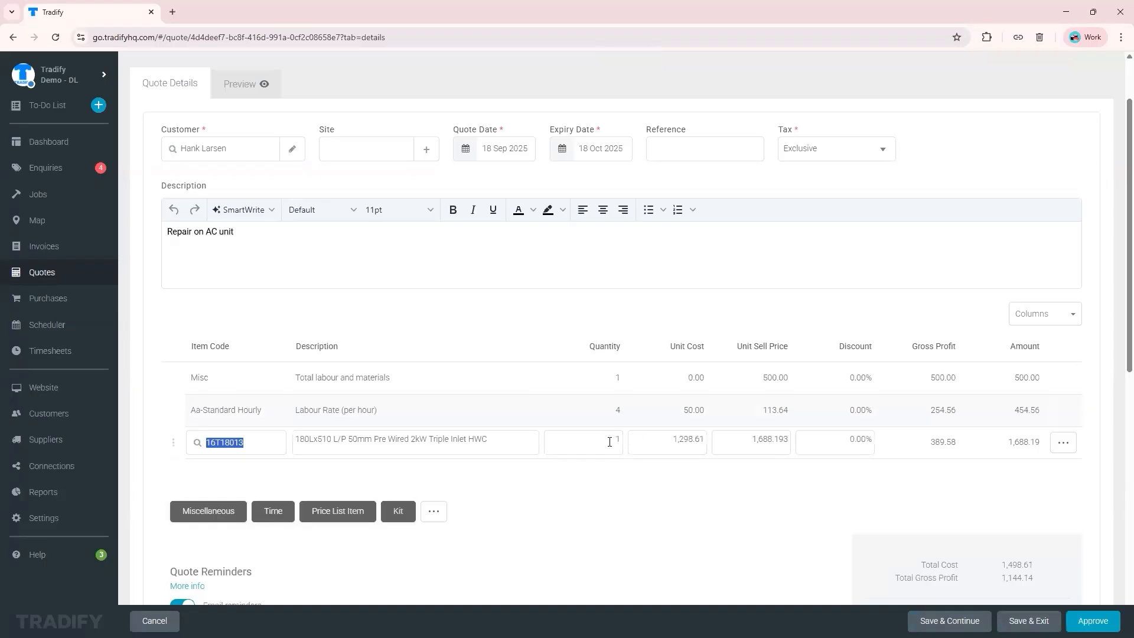
Add the REC8ELPSI reconditioned valve from Bunnings as another price list item, searching for "condit", and set its quantity to 2
{"action": "left_click", "coordinate": [330, 513]}
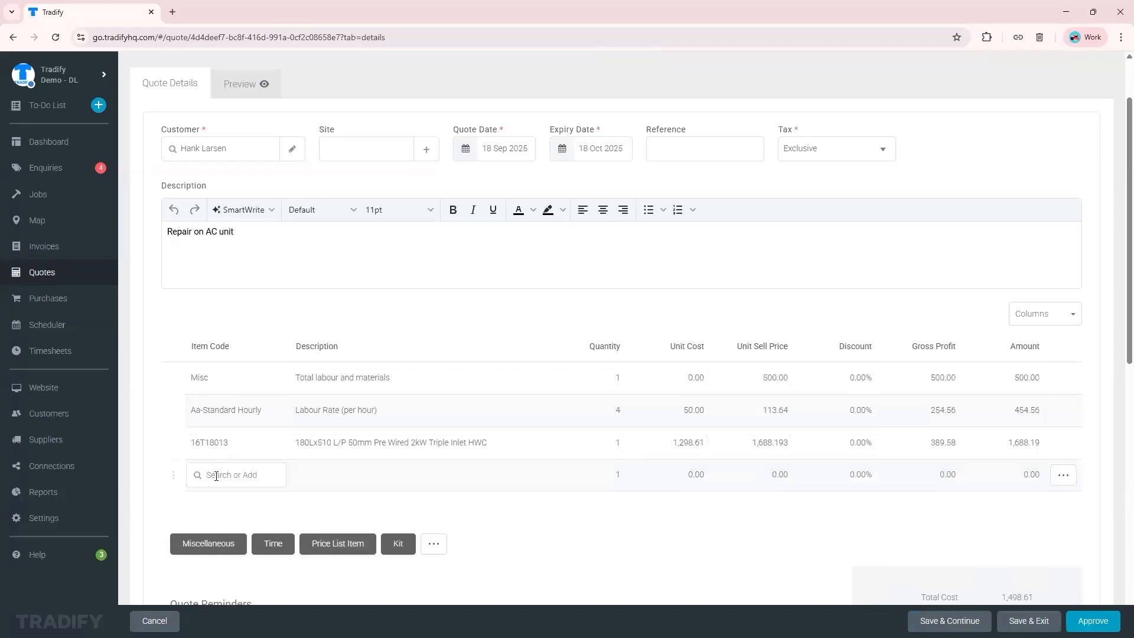
{"action": "type", "text": "condit"}
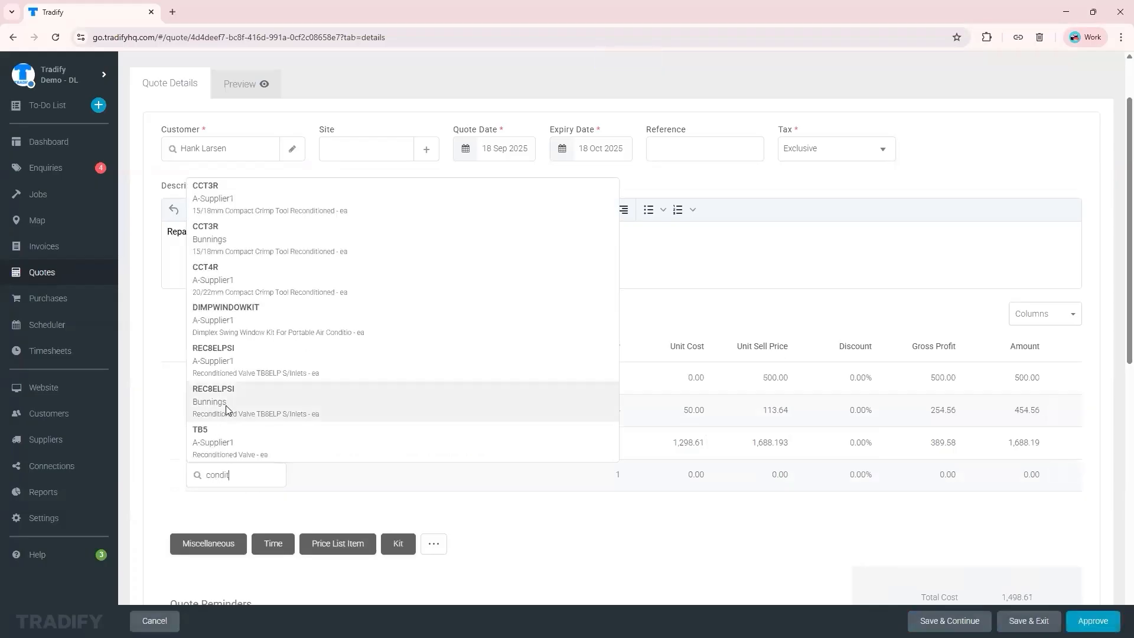
{"action": "left_click", "coordinate": [210, 416]}
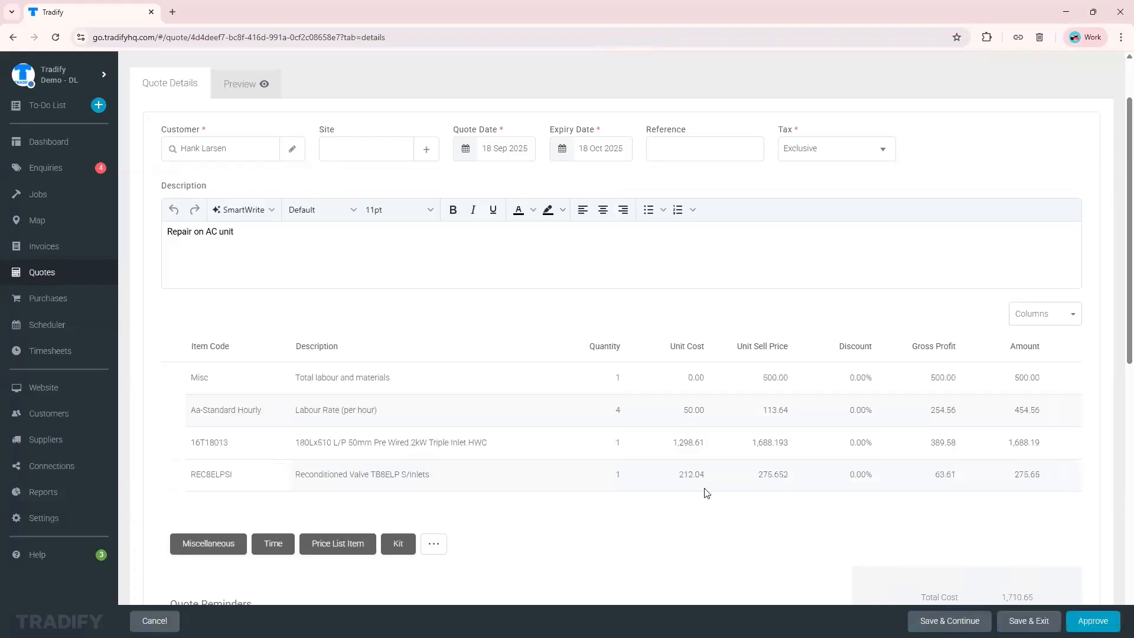
{"action": "left_click", "coordinate": [603, 475]}
{"action": "type", "text": "2"}
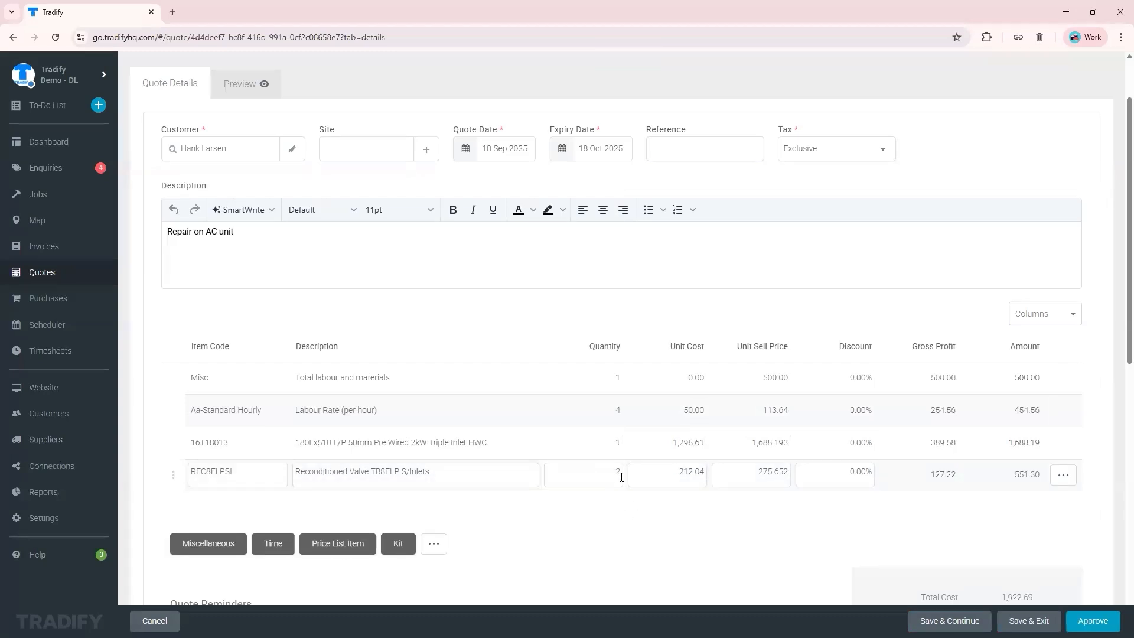
{"action": "left_click", "coordinate": [688, 526]}
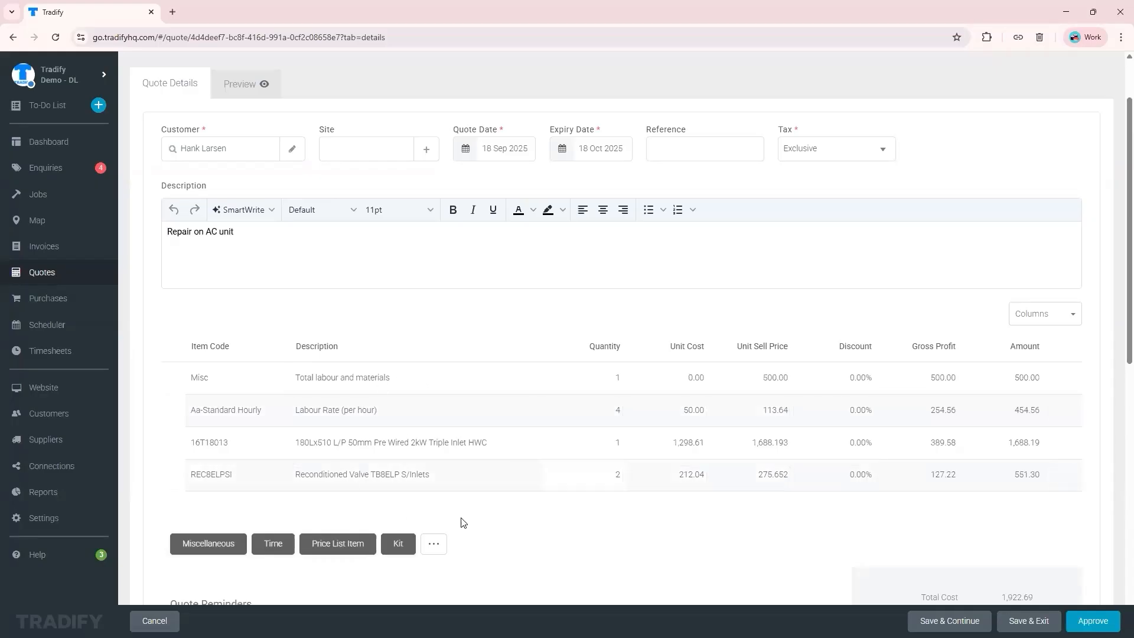
Add the "Air conditioning Repair" kit to the quote by searching the kits for "air"
{"action": "scroll", "coordinate": [526, 515], "scroll_direction": "down", "scroll_amount": 1}
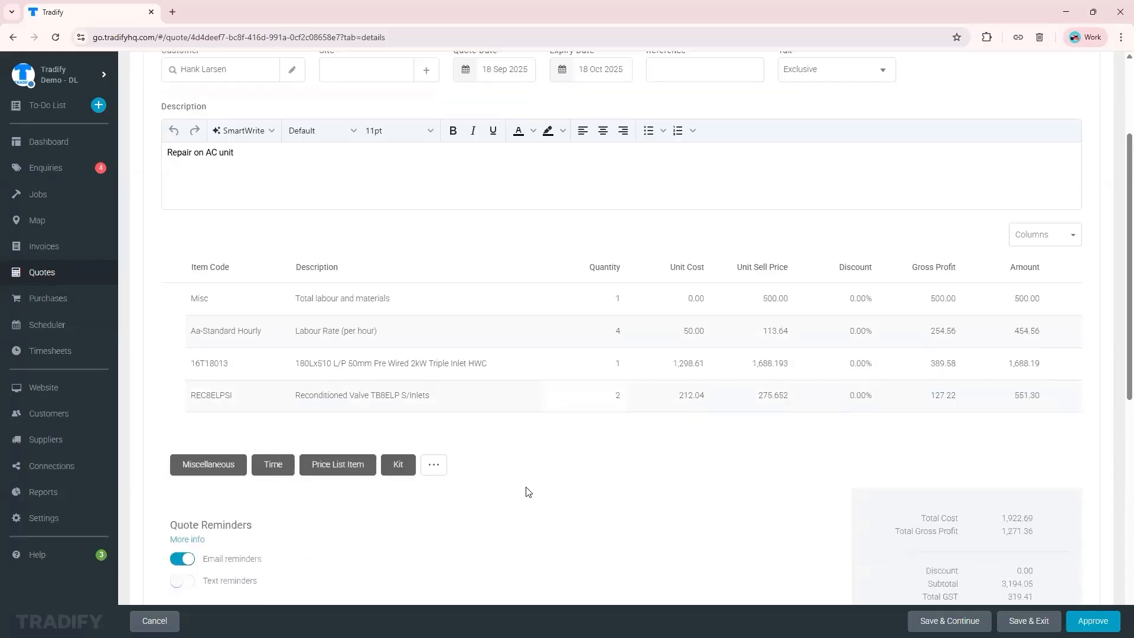
{"action": "left_click", "coordinate": [405, 469]}
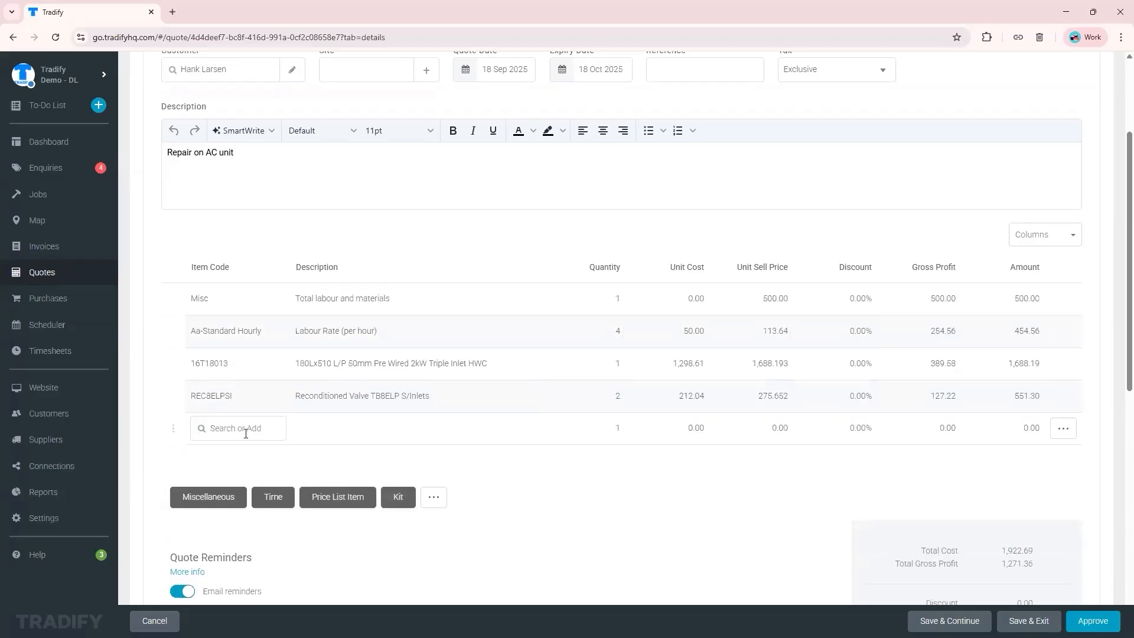
{"action": "type", "text": "ac"}
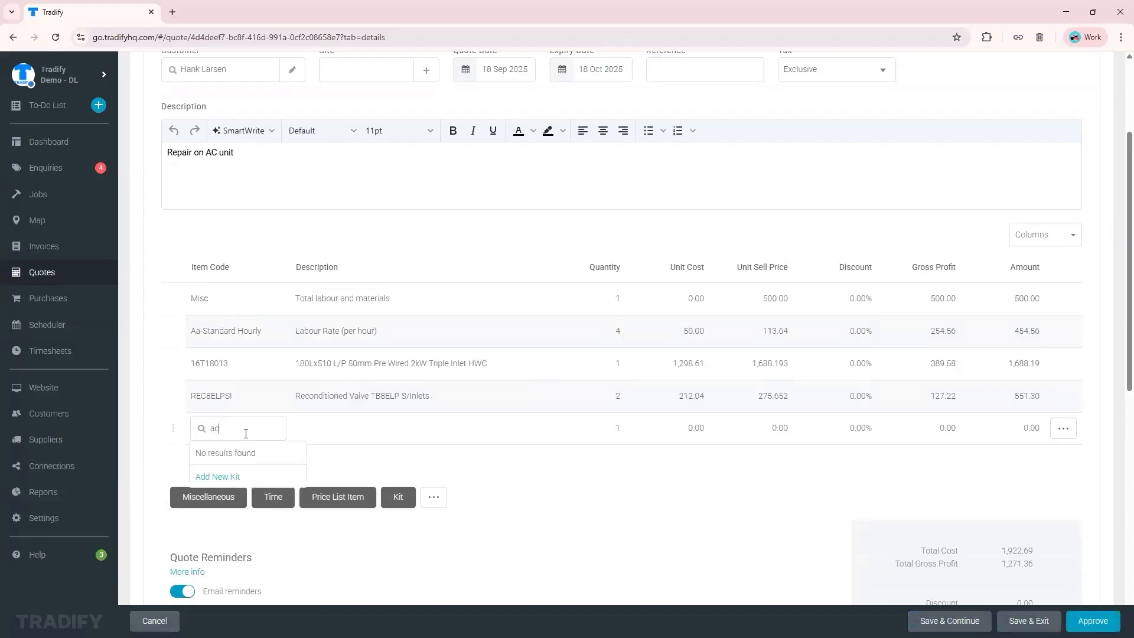
{"action": "key", "text": "BackSpace"}
{"action": "type", "text": "ir"}
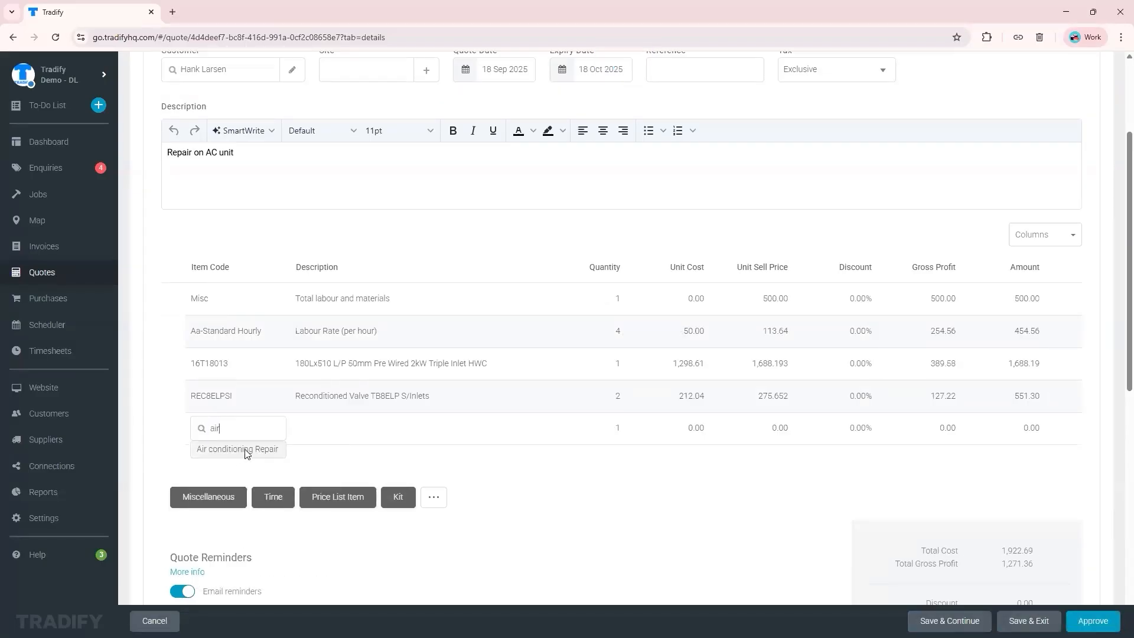
{"action": "left_click", "coordinate": [247, 450]}
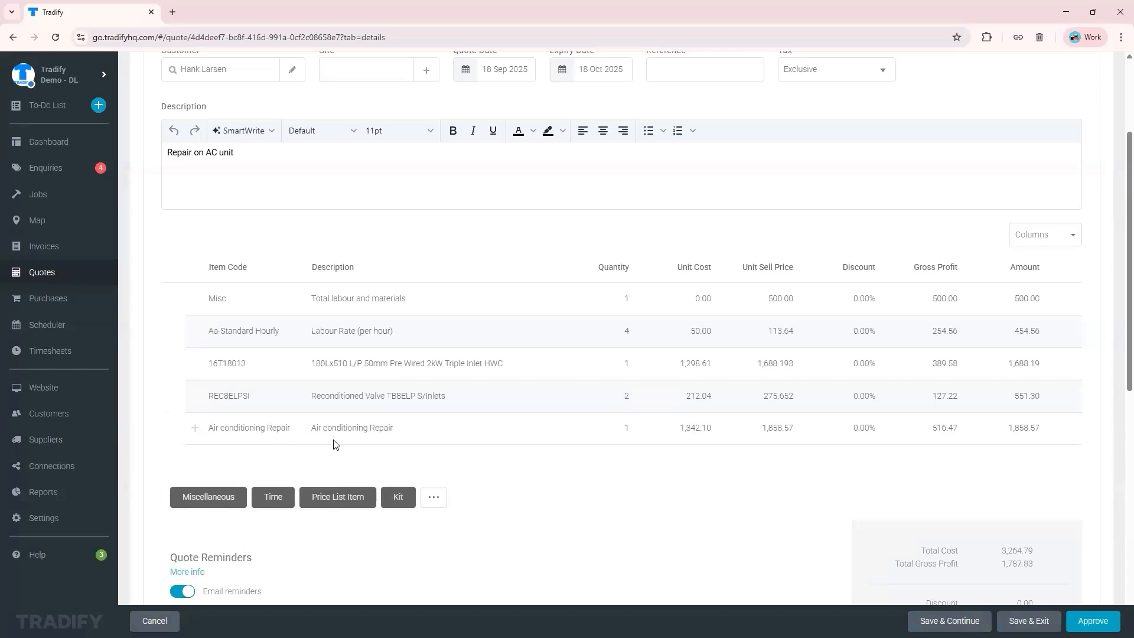
Expand the kit and set its 15mm 15m Soft Copper Tube quantity to 0, and delete the whole kit from the quote
{"action": "left_click", "coordinate": [196, 433]}
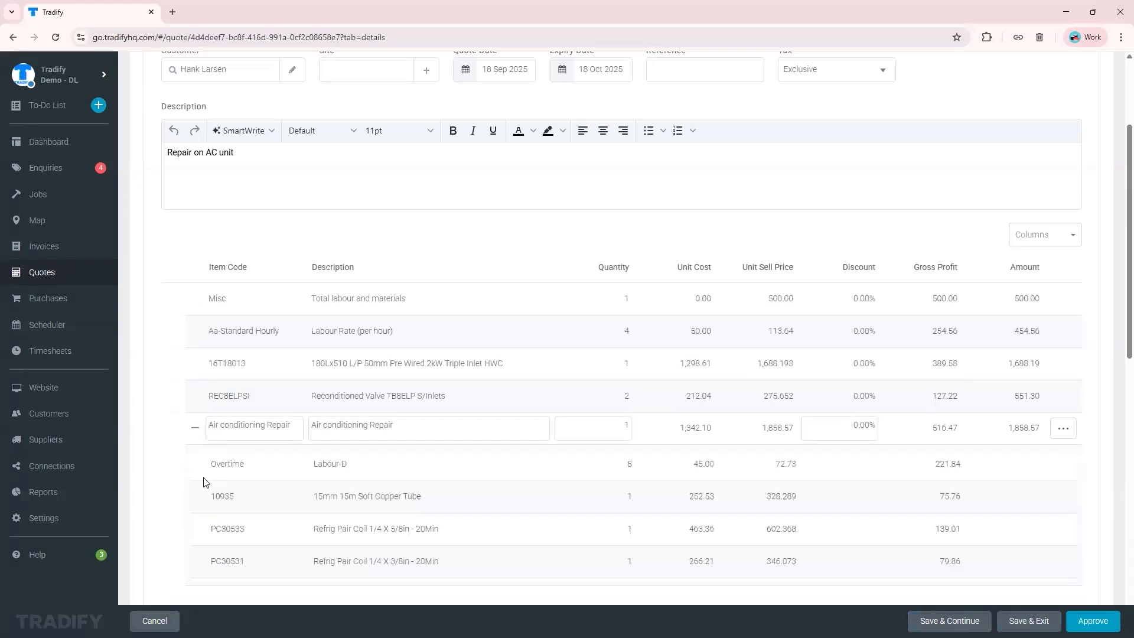
{"action": "scroll", "coordinate": [195, 437], "scroll_direction": "down", "scroll_amount": 3}
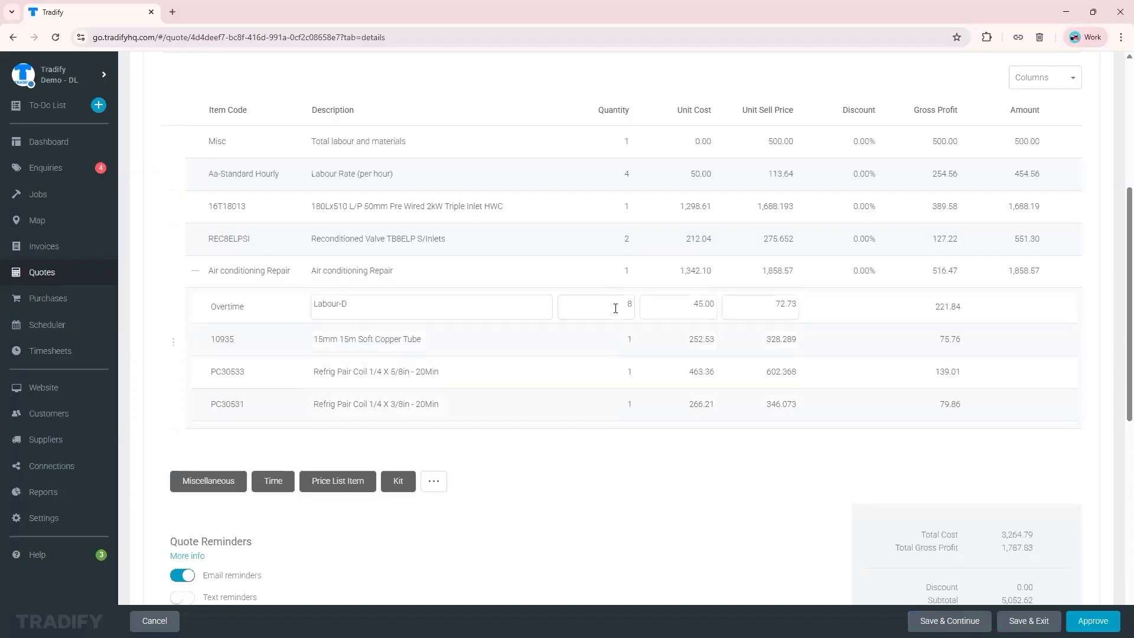
{"action": "left_click", "coordinate": [615, 307]}
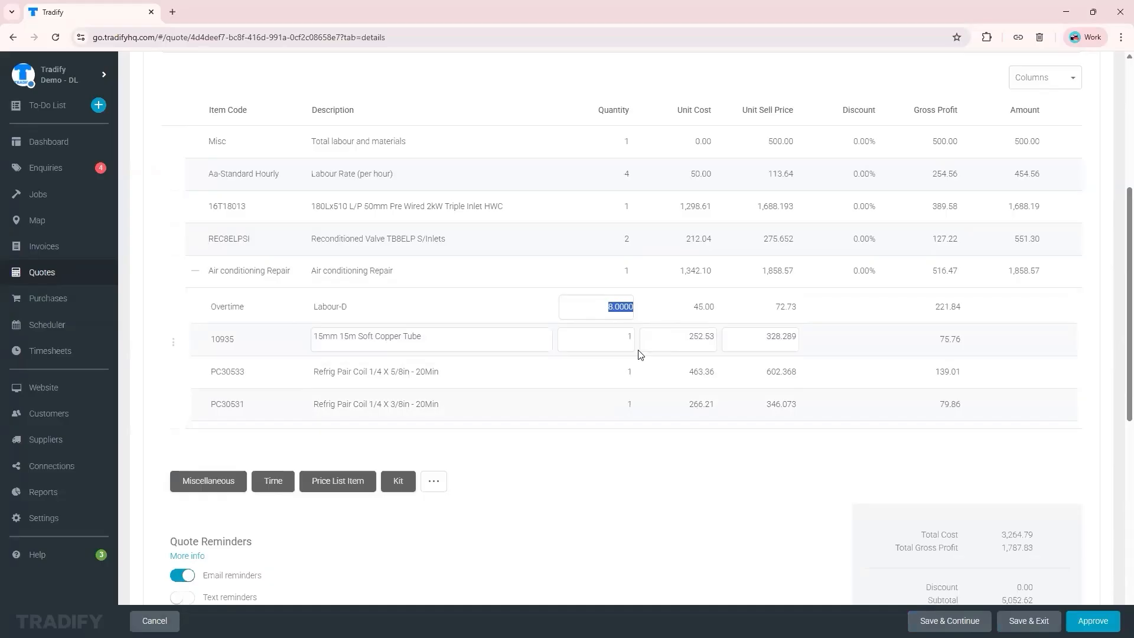
{"action": "left_click", "coordinate": [617, 339]}
{"action": "type", "text": "0"}
{"action": "left_click", "coordinate": [620, 371]}
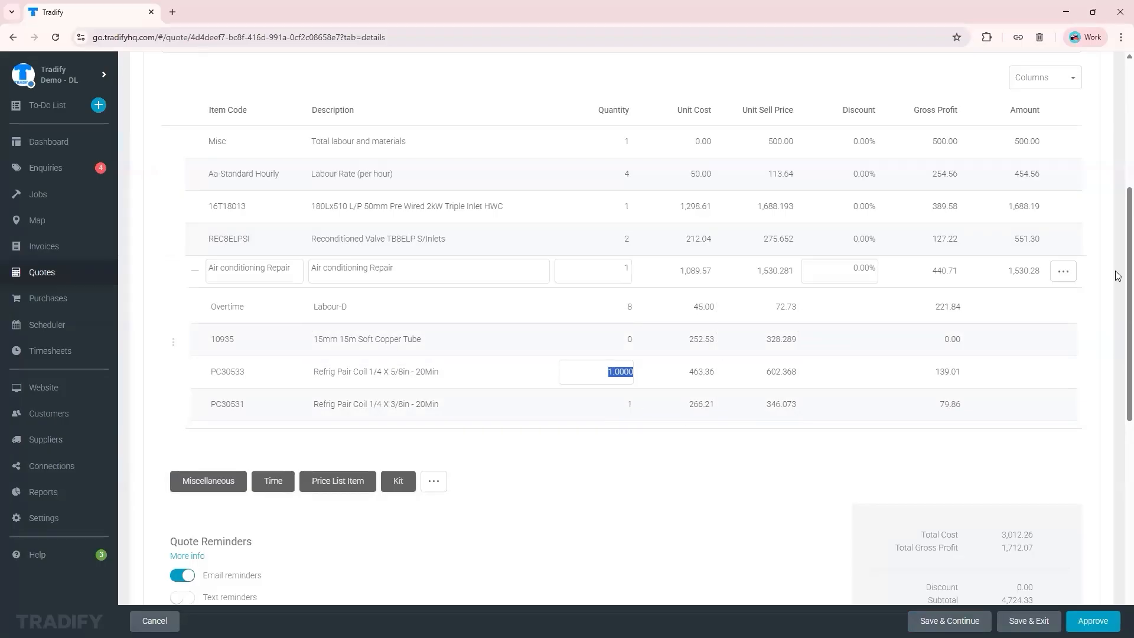
{"action": "left_click", "coordinate": [1063, 271]}
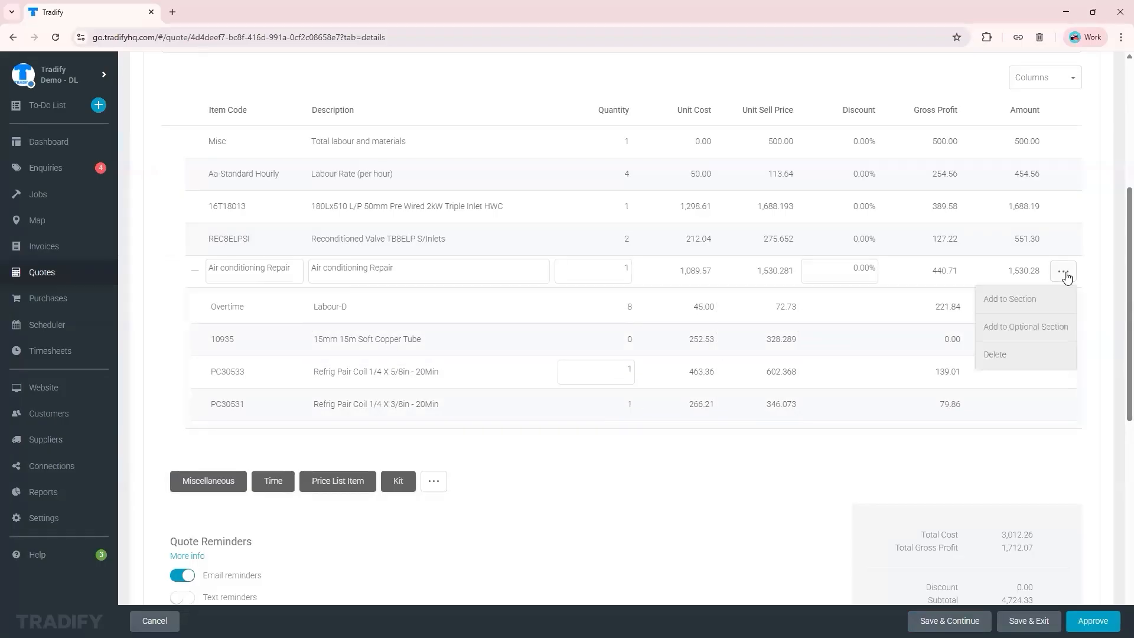
{"action": "left_click", "coordinate": [1036, 361]}
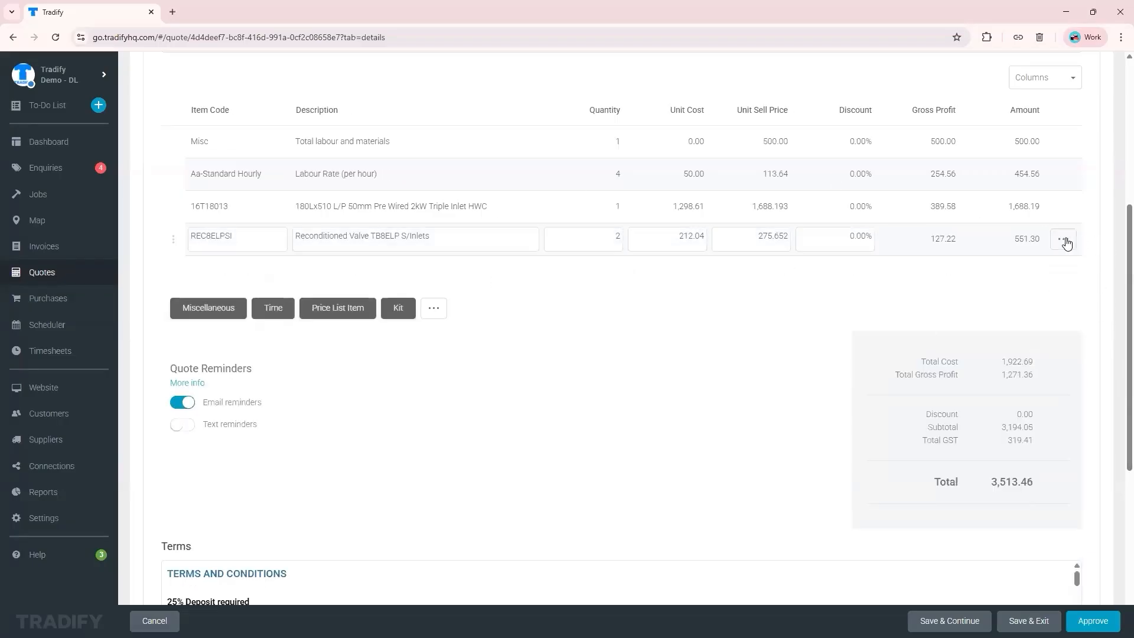
Preview the quote document and examine its customer details, line items and totals
{"action": "scroll", "coordinate": [956, 304], "scroll_direction": "up", "scroll_amount": 1}
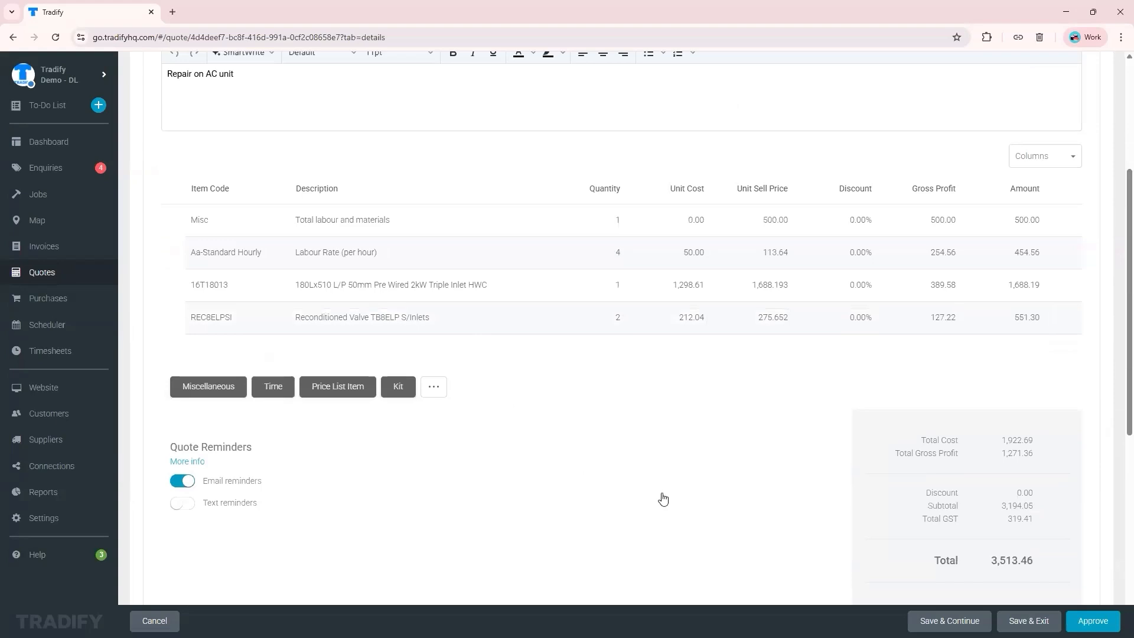
{"action": "scroll", "coordinate": [558, 501], "scroll_direction": "up", "scroll_amount": 3}
{"action": "left_click", "coordinate": [260, 161]}
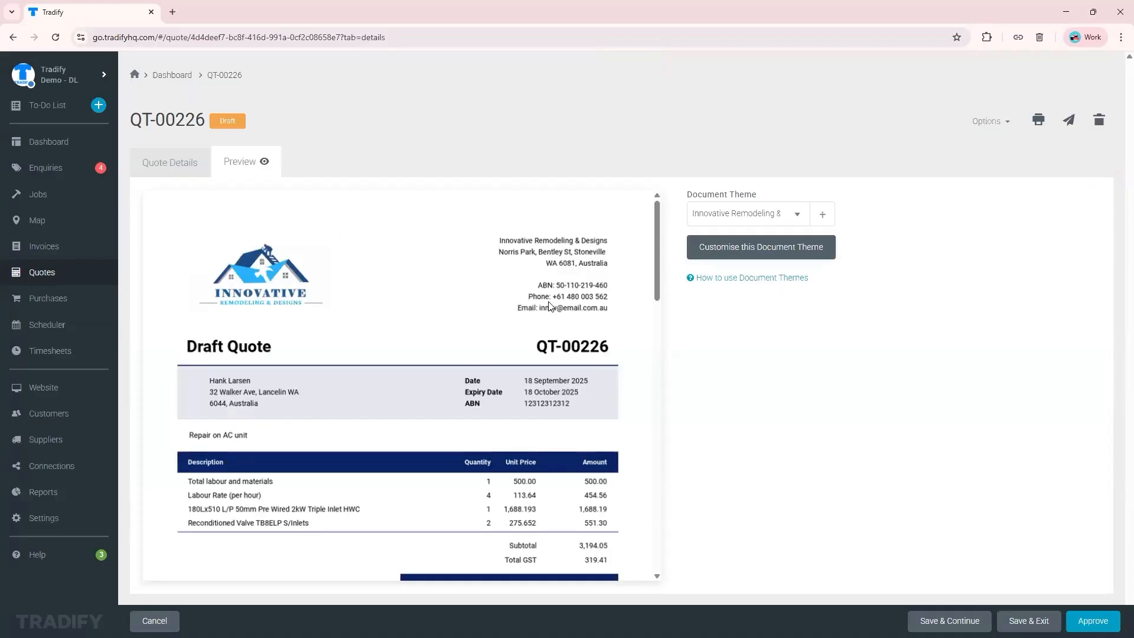
{"action": "scroll", "coordinate": [440, 417], "scroll_direction": "down", "scroll_amount": 1}
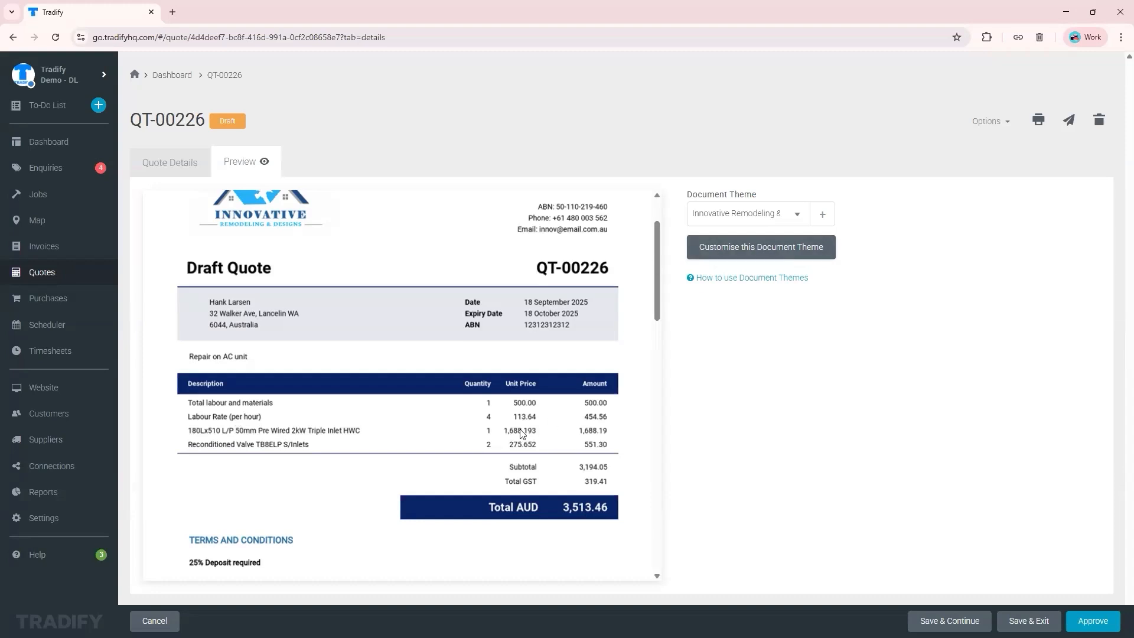
Disable "Show line items" in the document theme's quote settings, save the theme, and review the full quote preview
{"action": "left_click", "coordinate": [749, 253]}
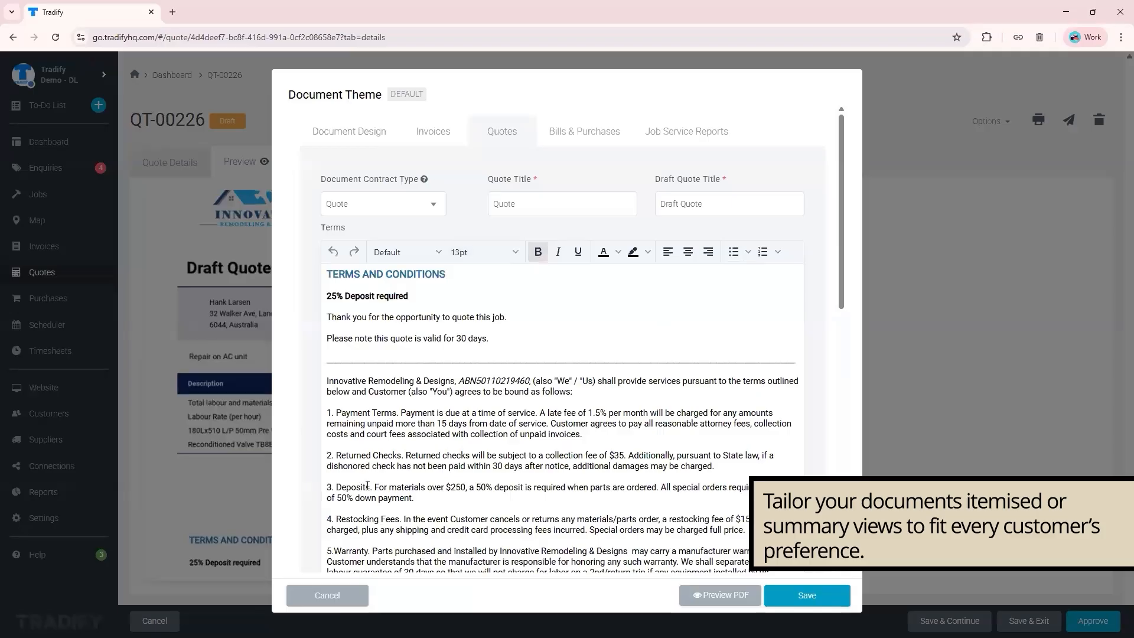
{"action": "scroll", "coordinate": [517, 472], "scroll_direction": "down", "scroll_amount": 5}
{"action": "scroll", "coordinate": [511, 475], "scroll_direction": "down", "scroll_amount": 5}
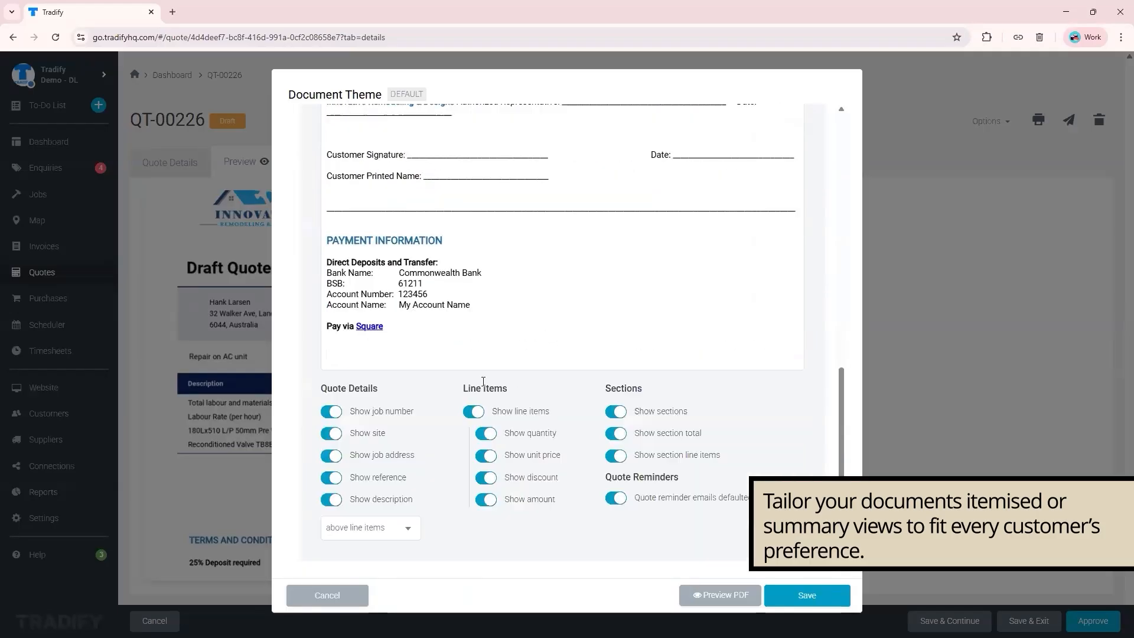
{"action": "left_click", "coordinate": [473, 412]}
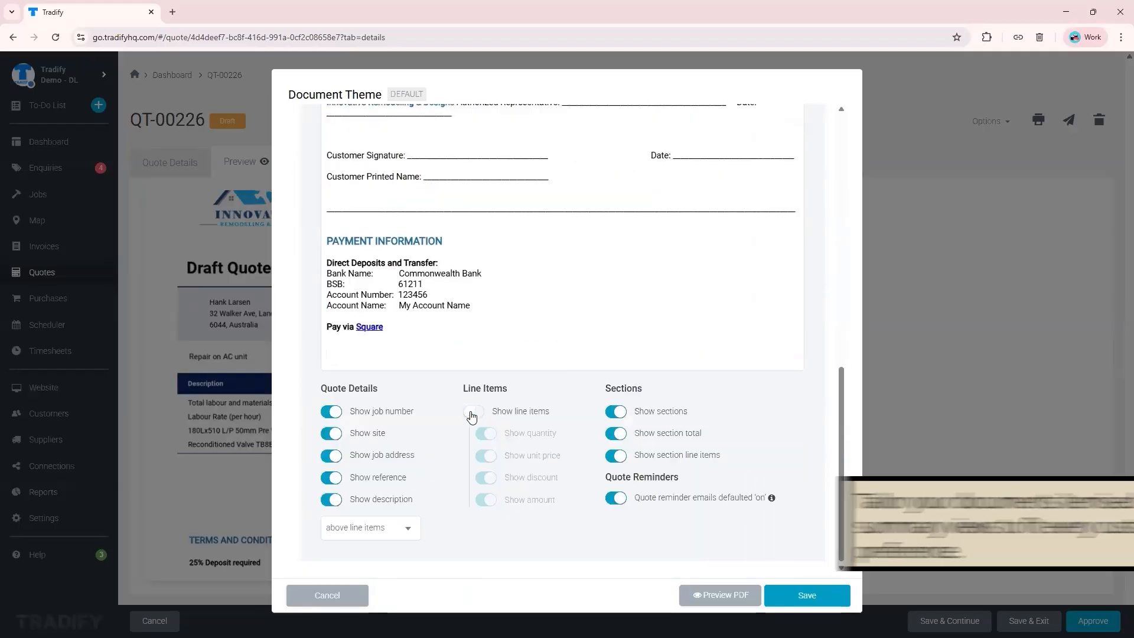
{"action": "left_click", "coordinate": [809, 597]}
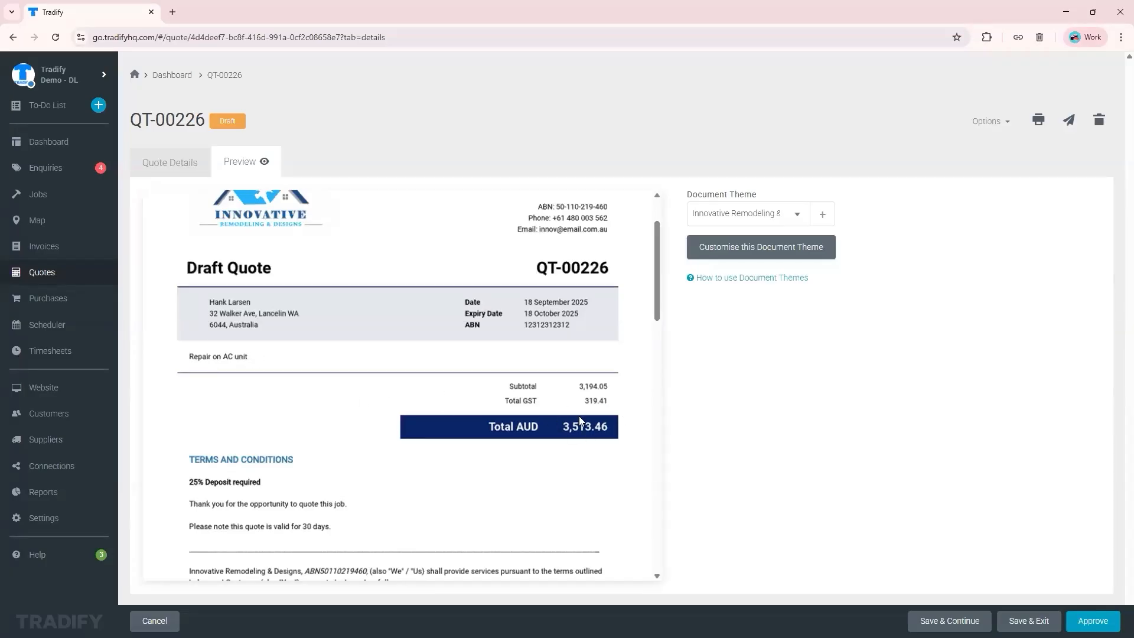
{"action": "scroll", "coordinate": [588, 449], "scroll_direction": "down", "scroll_amount": 1}
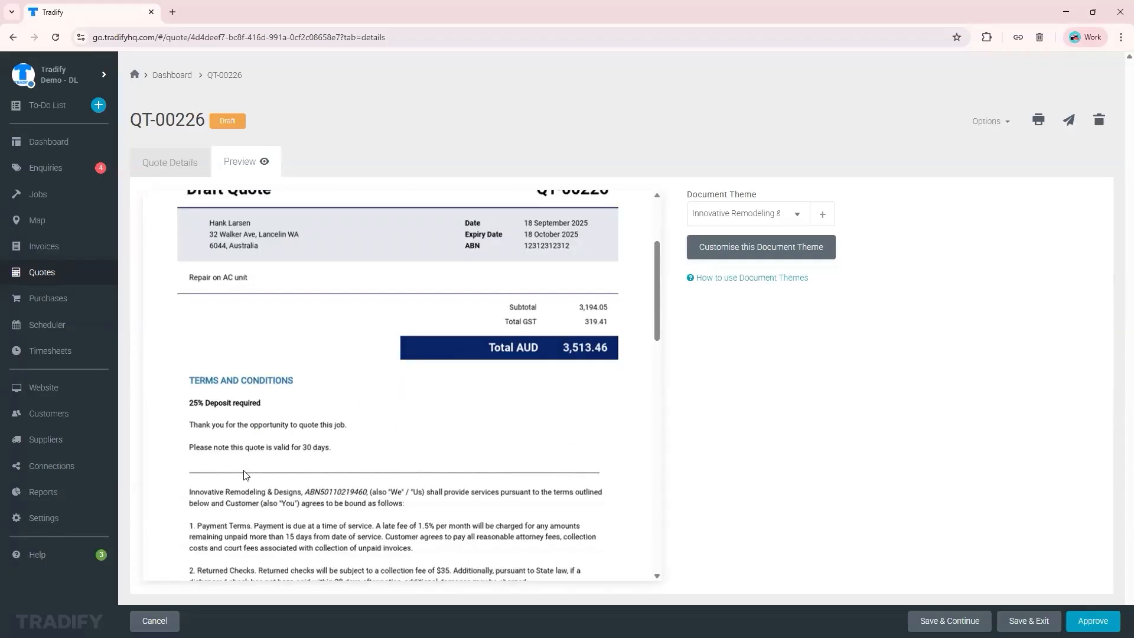
{"action": "scroll", "coordinate": [242, 473], "scroll_direction": "down", "scroll_amount": 7}
{"action": "scroll", "coordinate": [390, 473], "scroll_direction": "down", "scroll_amount": 3}
{"action": "scroll", "coordinate": [514, 468], "scroll_direction": "up", "scroll_amount": 15}
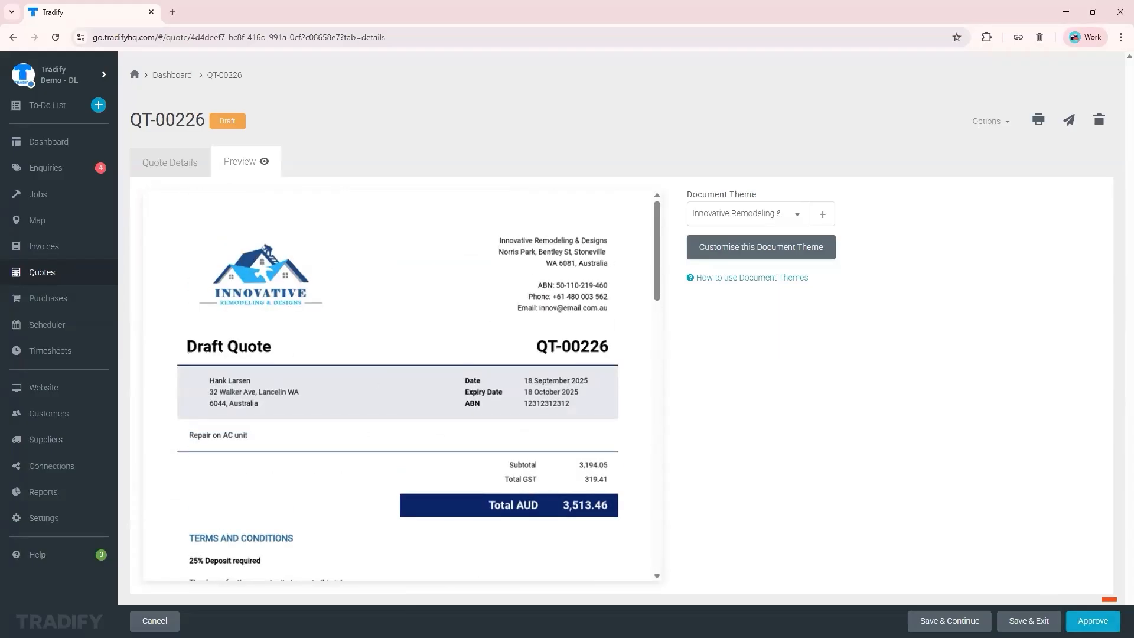
Approve the quote and email it to the customer with the "Quote" email template, marking it as sent
{"action": "left_click", "coordinate": [1092, 621]}
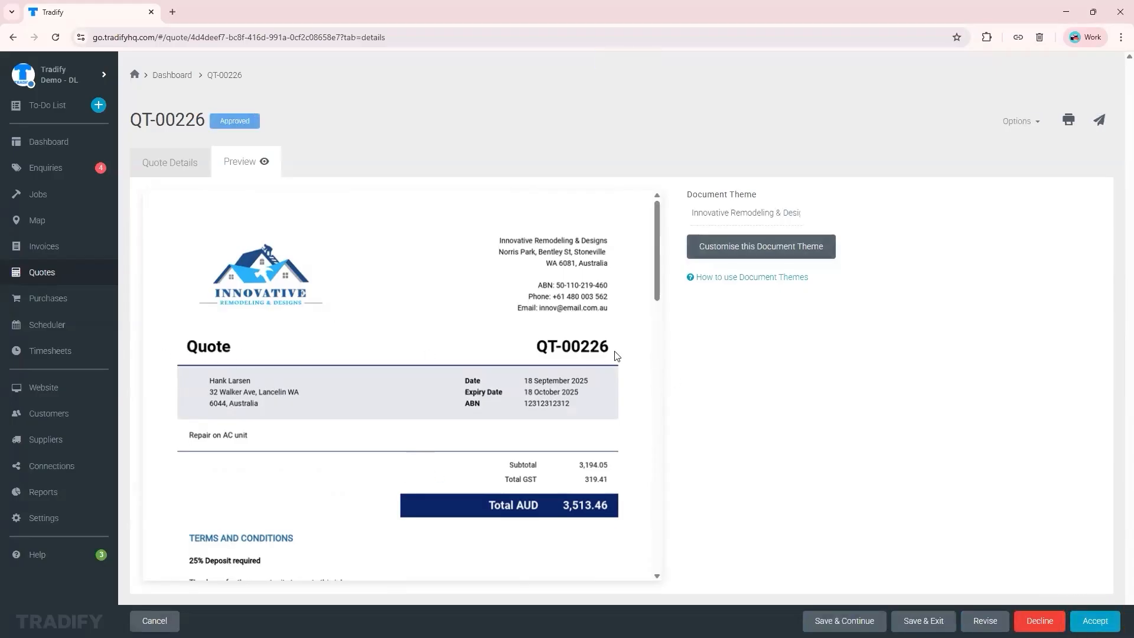
{"action": "left_click", "coordinate": [1099, 122]}
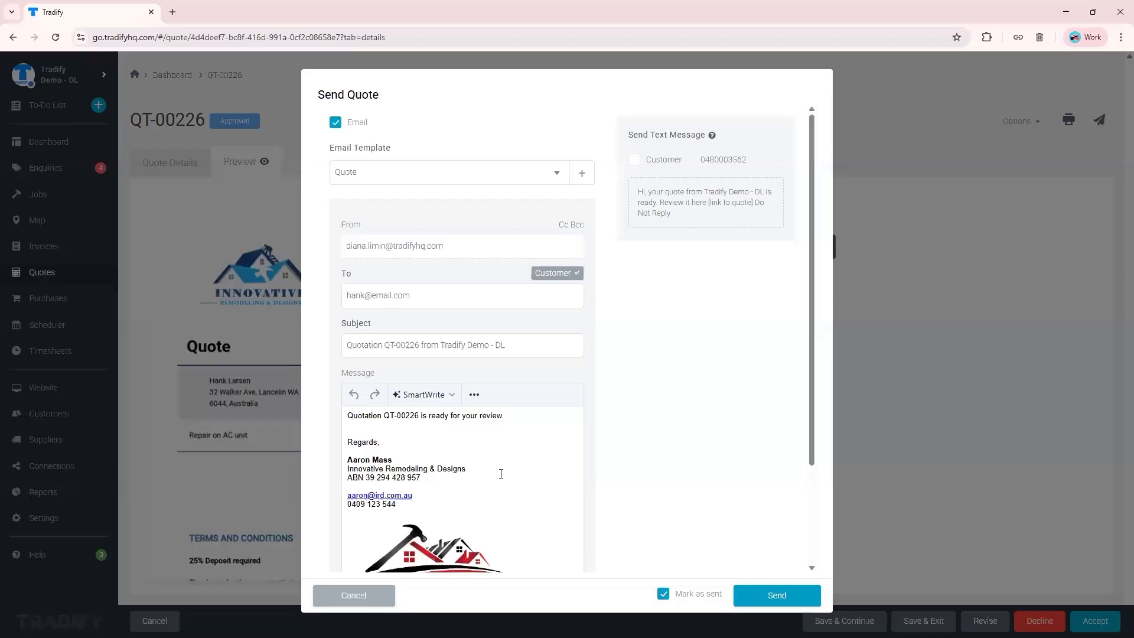
{"action": "scroll", "coordinate": [353, 331], "scroll_direction": "down", "scroll_amount": 2}
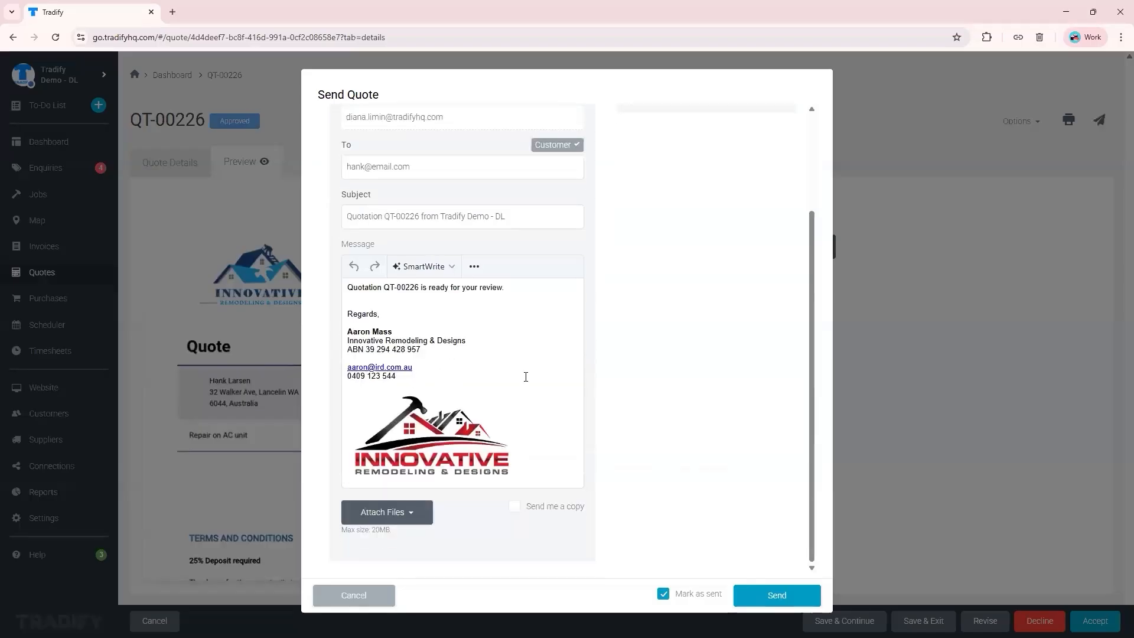
{"action": "scroll", "coordinate": [506, 403], "scroll_direction": "up", "scroll_amount": 2}
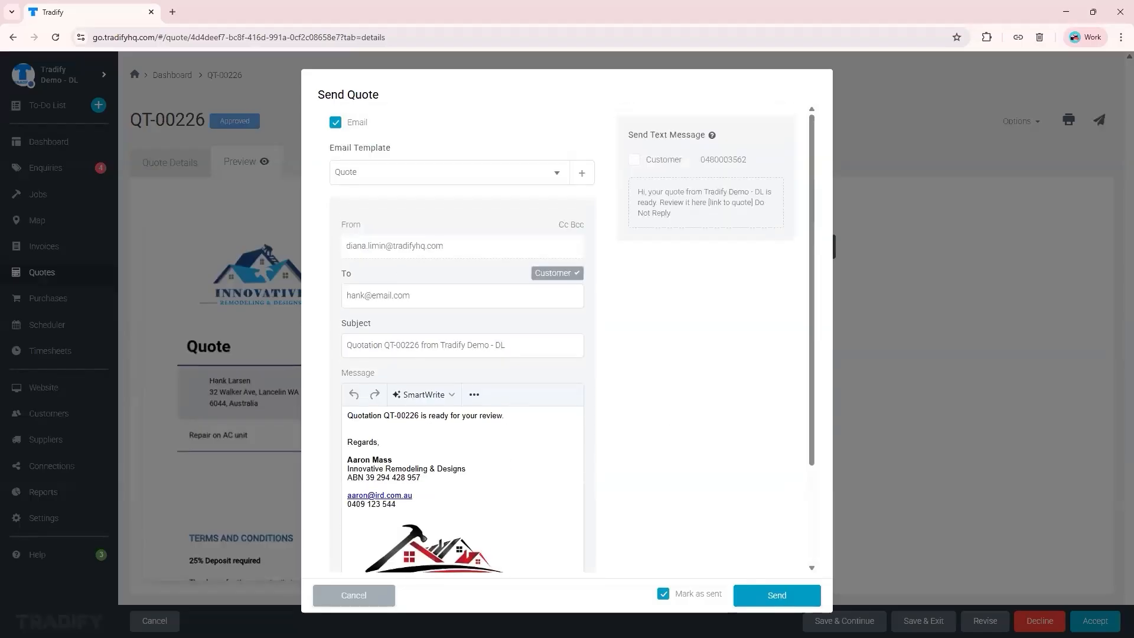
{"action": "left_click", "coordinate": [781, 596]}
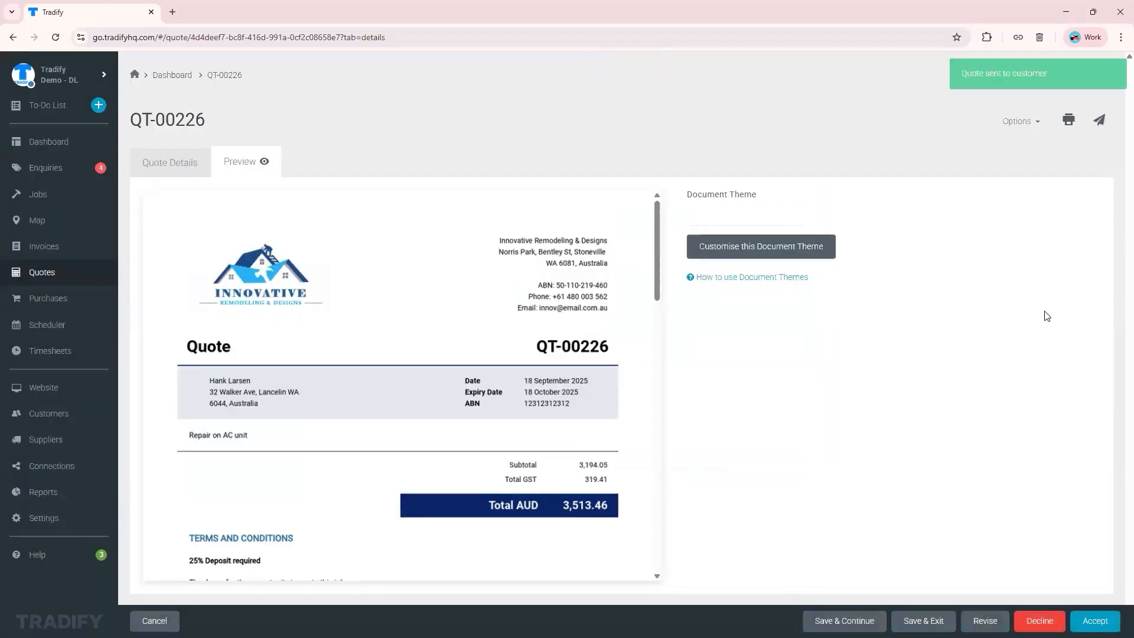
Examine the quote's details and Activity Log, including the logged email that was sent to the customer
{"action": "left_click", "coordinate": [166, 165]}
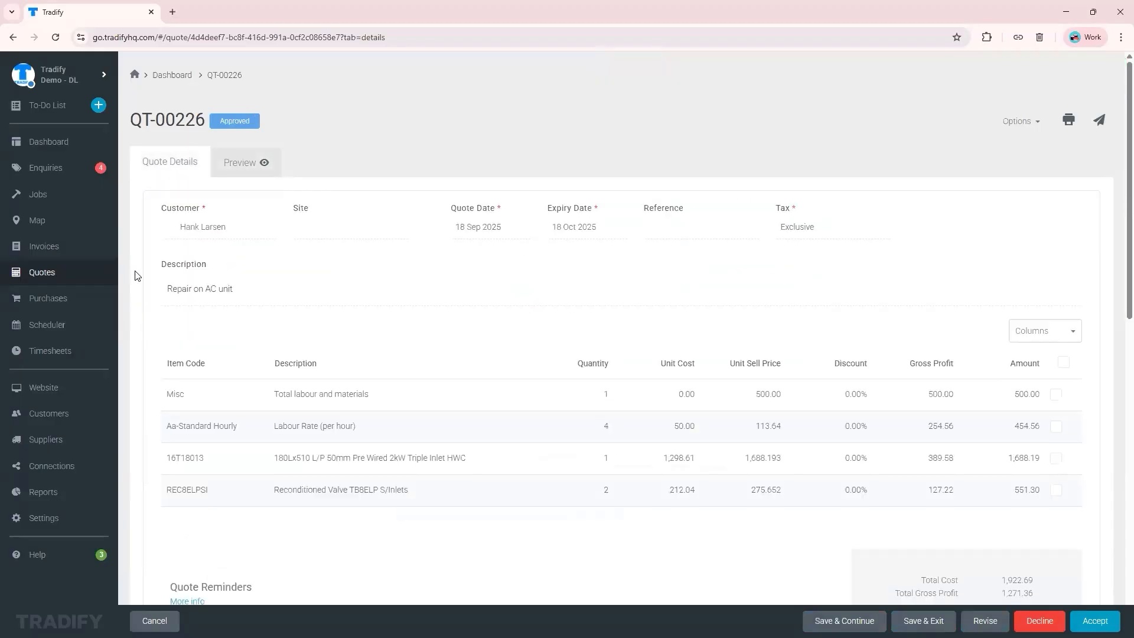
{"action": "scroll", "coordinate": [135, 270], "scroll_direction": "down", "scroll_amount": 10}
{"action": "scroll", "coordinate": [128, 348], "scroll_direction": "up", "scroll_amount": 10}
{"action": "scroll", "coordinate": [147, 246], "scroll_direction": "down", "scroll_amount": 10}
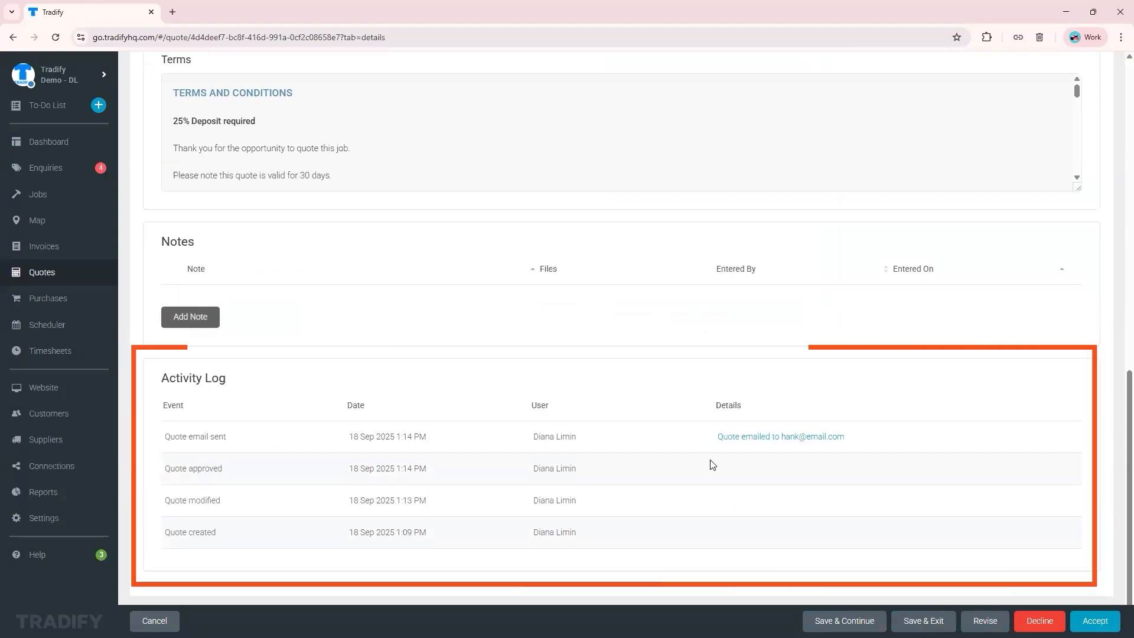
{"action": "left_click", "coordinate": [747, 438]}
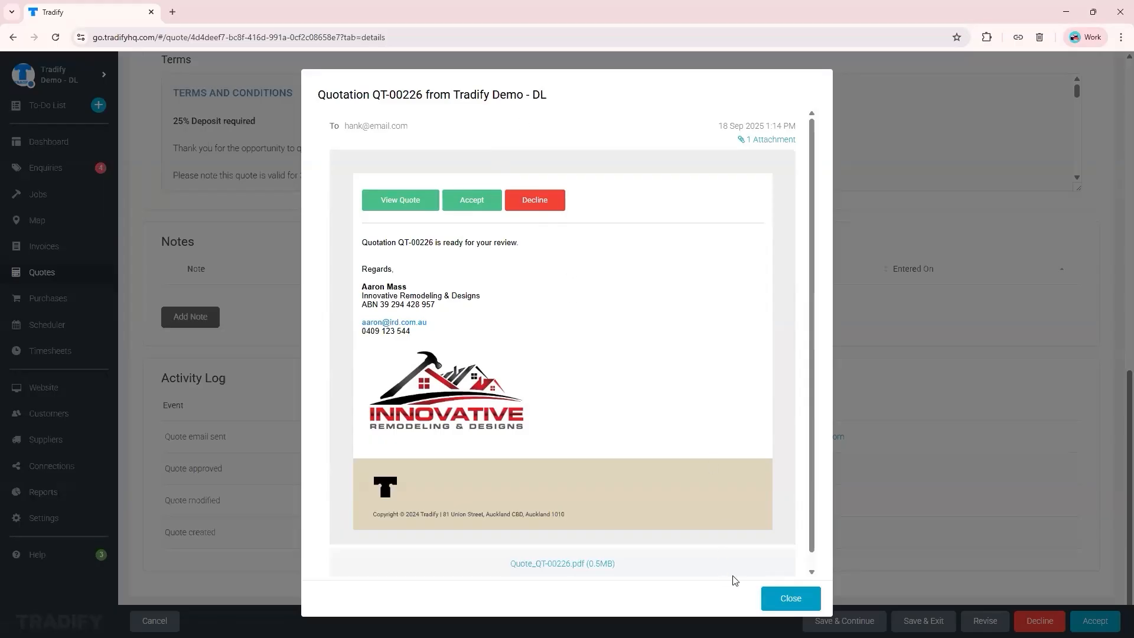
{"action": "left_click", "coordinate": [791, 597]}
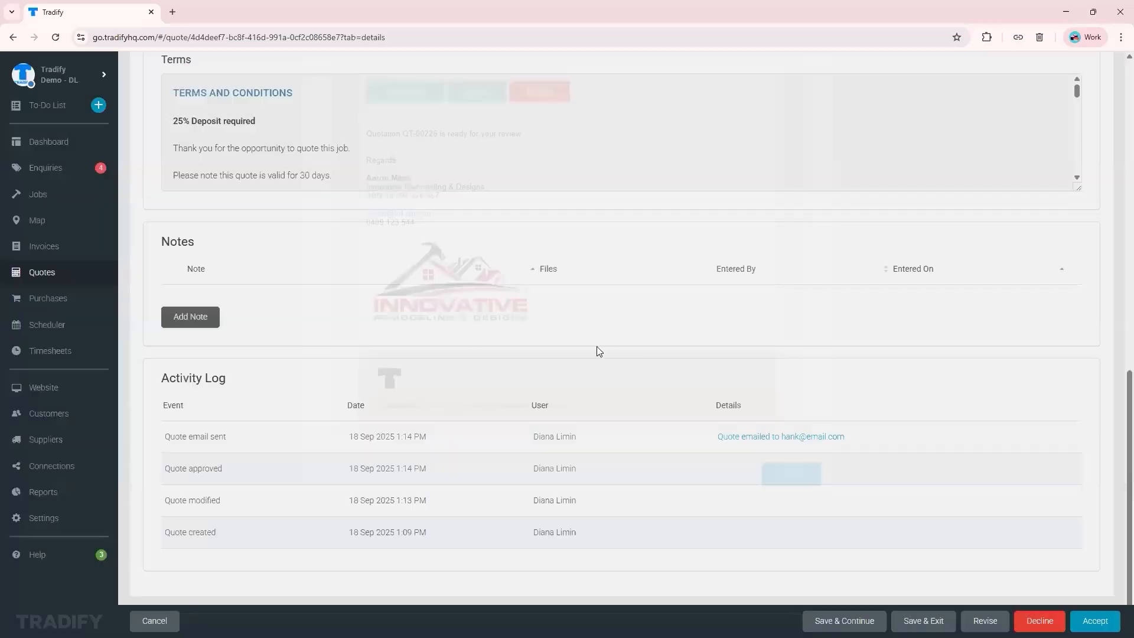
Accept the quote and save a new job created from it, checking the quote linked to the job
{"action": "scroll", "coordinate": [888, 432], "scroll_direction": "up", "scroll_amount": 7}
{"action": "scroll", "coordinate": [889, 433], "scroll_direction": "down", "scroll_amount": 7}
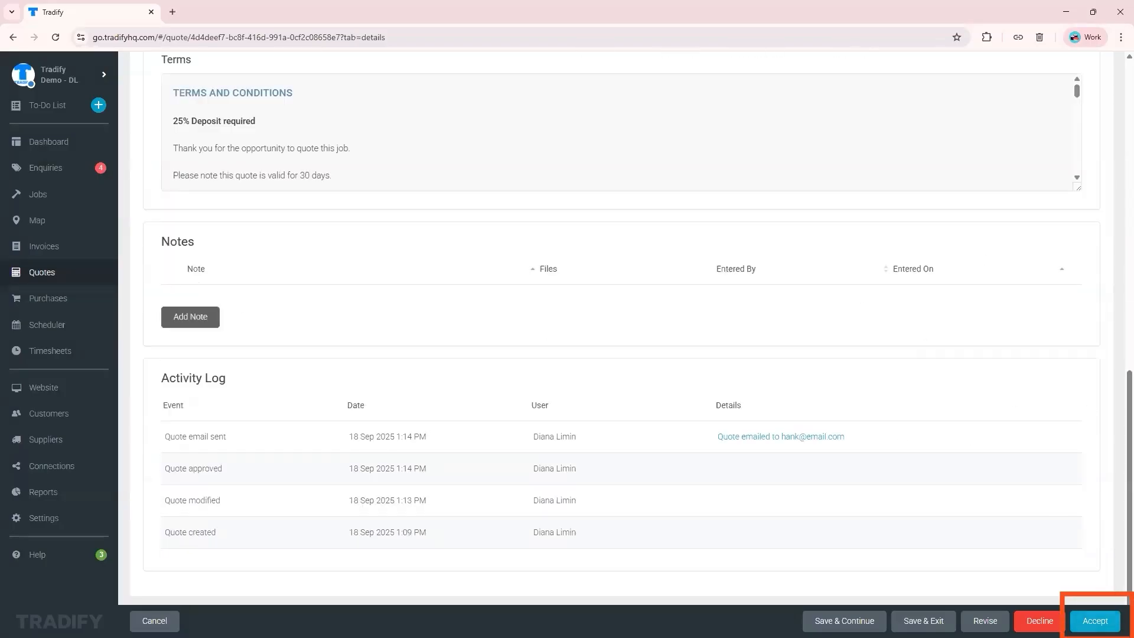
{"action": "left_click", "coordinate": [1095, 621]}
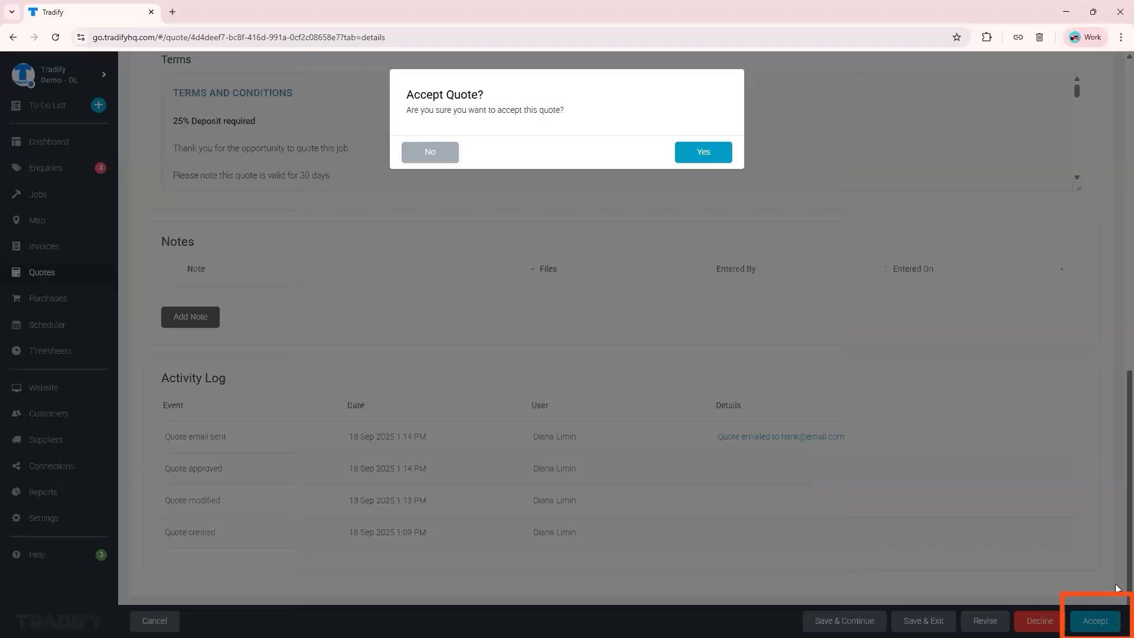
{"action": "left_click", "coordinate": [703, 152]}
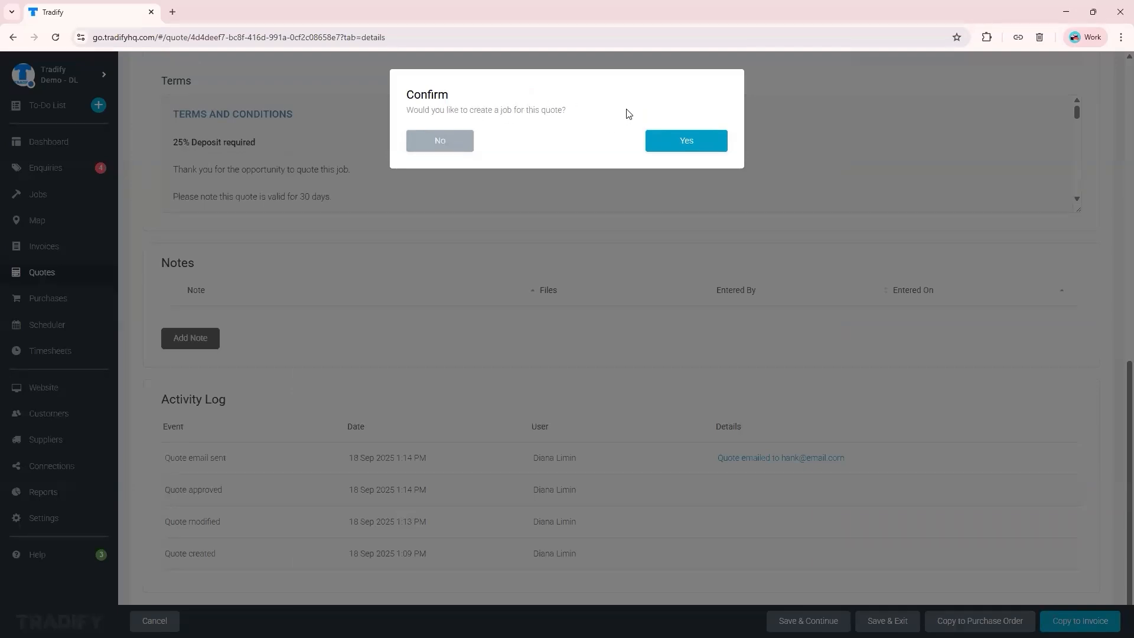
{"action": "left_click", "coordinate": [688, 141]}
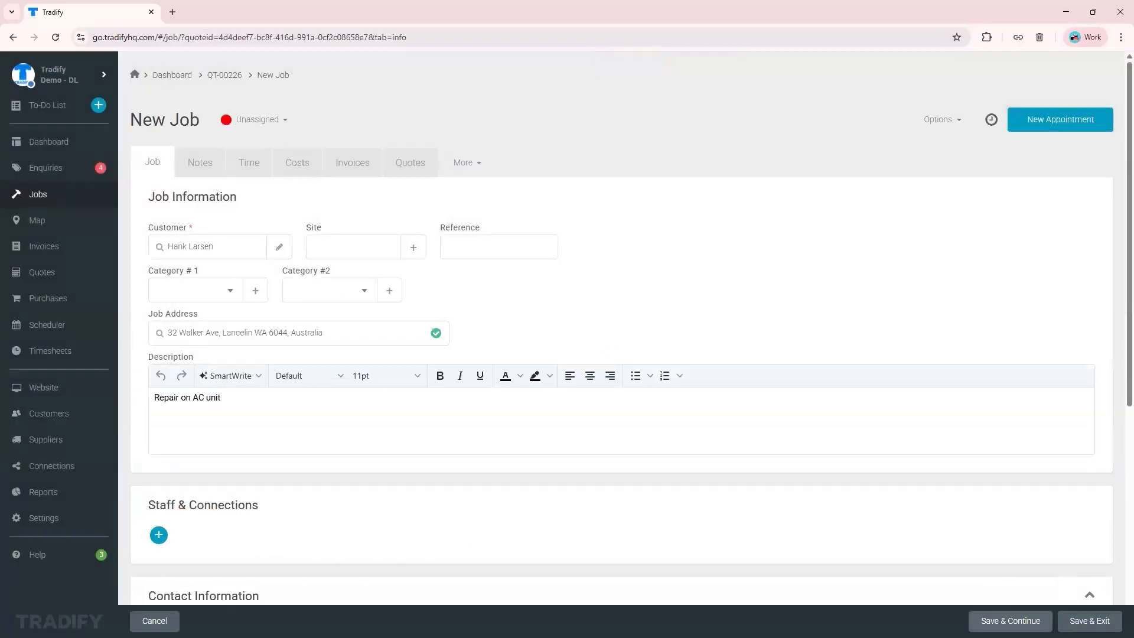
{"action": "left_click", "coordinate": [1009, 621]}
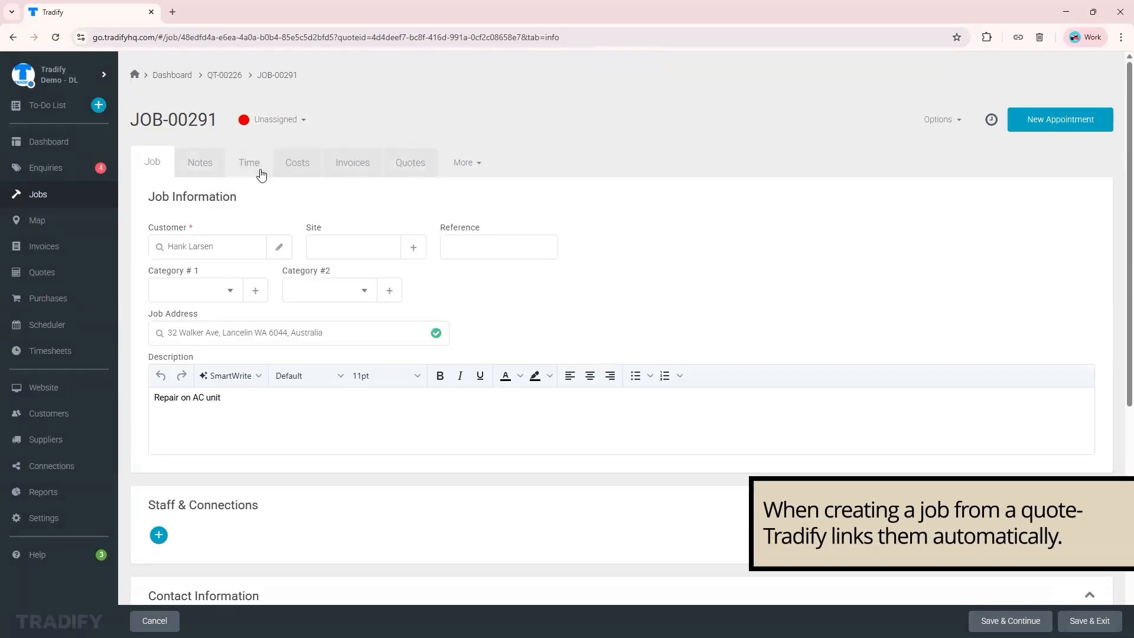
{"action": "left_click", "coordinate": [411, 164]}
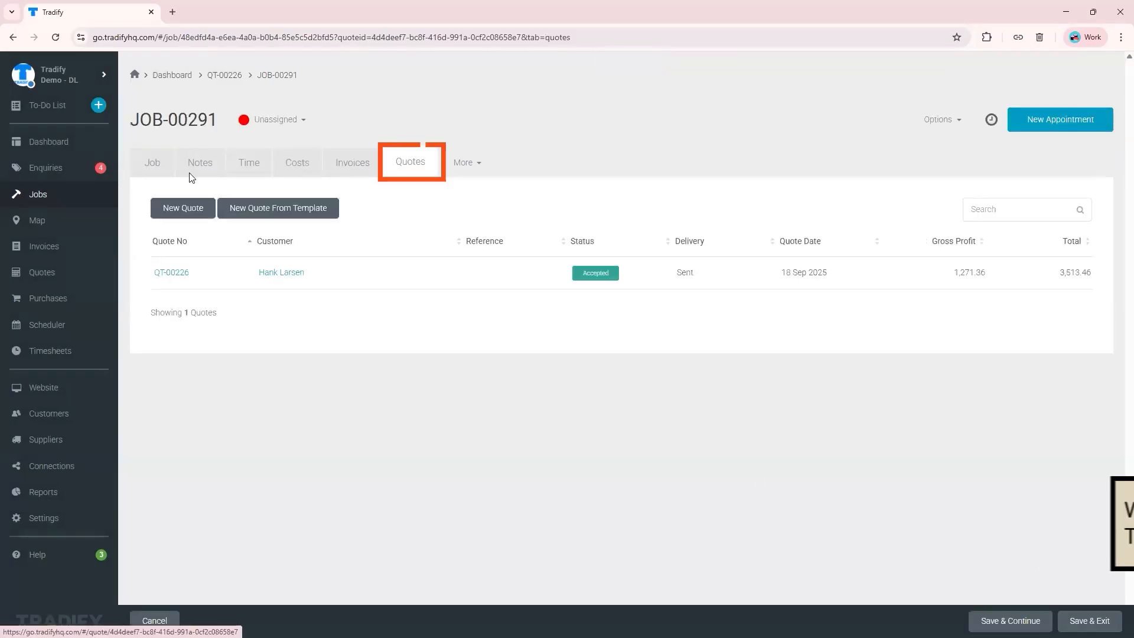
Assign the staff member with the blue Tradify logo avatar to the job under Staff & Connections
{"action": "left_click", "coordinate": [153, 156]}
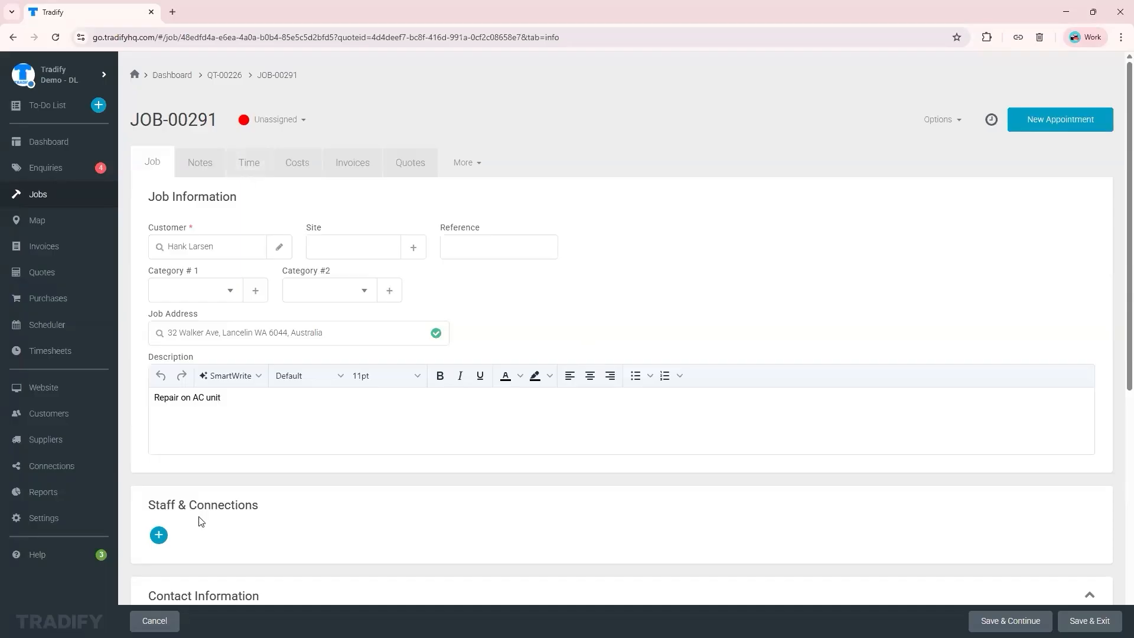
{"action": "left_click", "coordinate": [159, 543]}
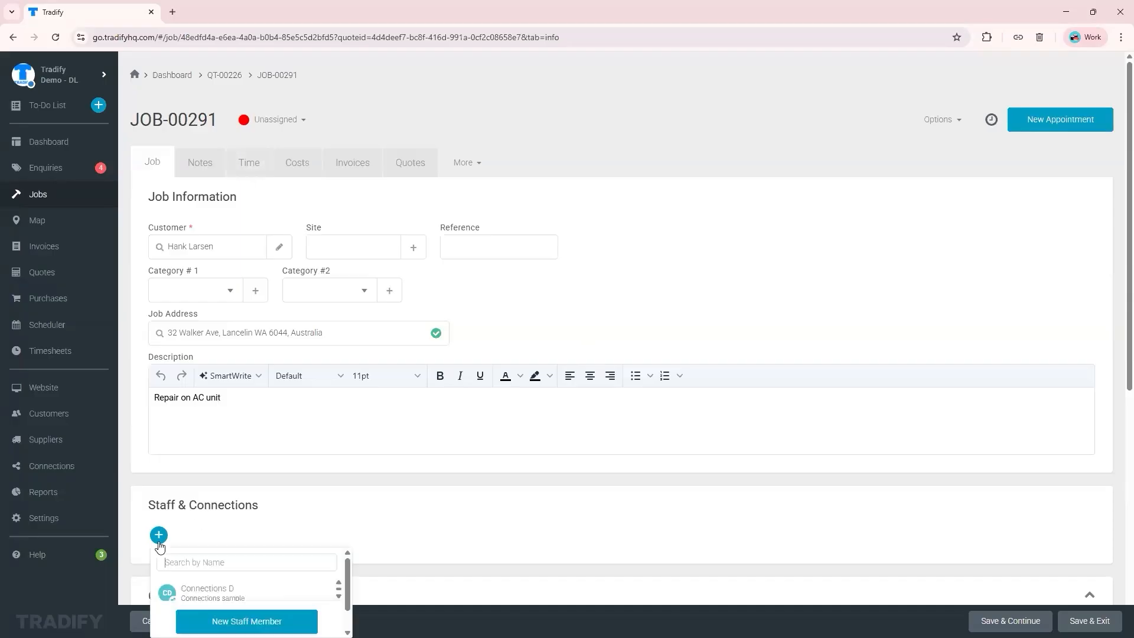
{"action": "scroll", "coordinate": [430, 449], "scroll_direction": "down", "scroll_amount": 3}
{"action": "scroll", "coordinate": [430, 446], "scroll_direction": "down", "scroll_amount": 2}
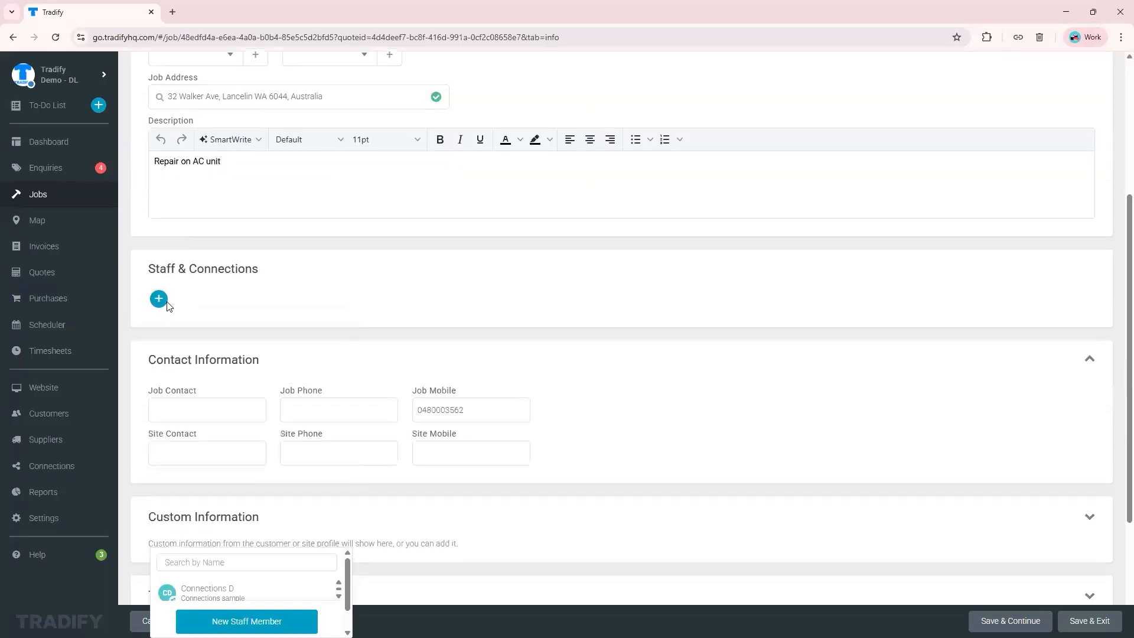
{"action": "left_click", "coordinate": [158, 302]}
{"action": "left_click", "coordinate": [157, 300]}
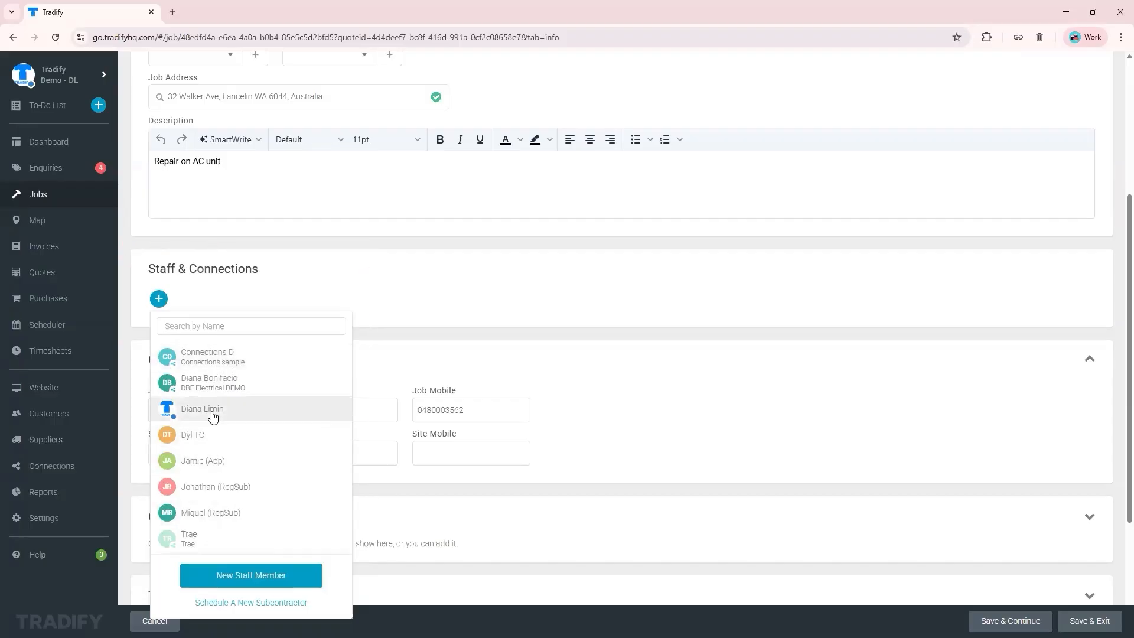
{"action": "left_click", "coordinate": [235, 417]}
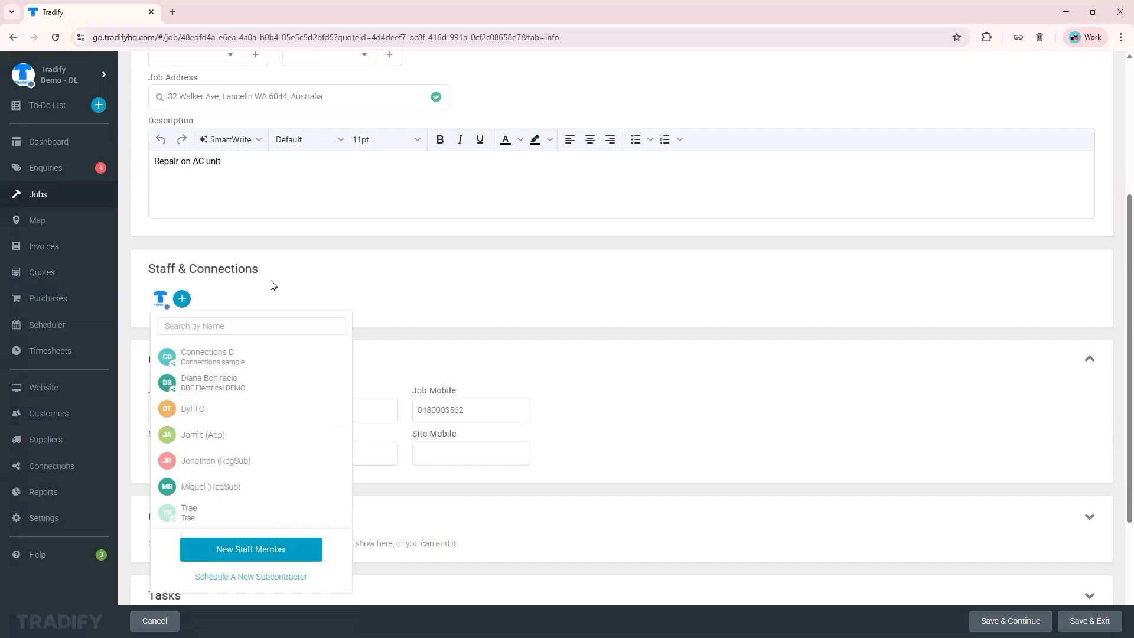
{"action": "left_click", "coordinate": [201, 303]}
{"action": "scroll", "coordinate": [240, 470], "scroll_direction": "up", "scroll_amount": 4}
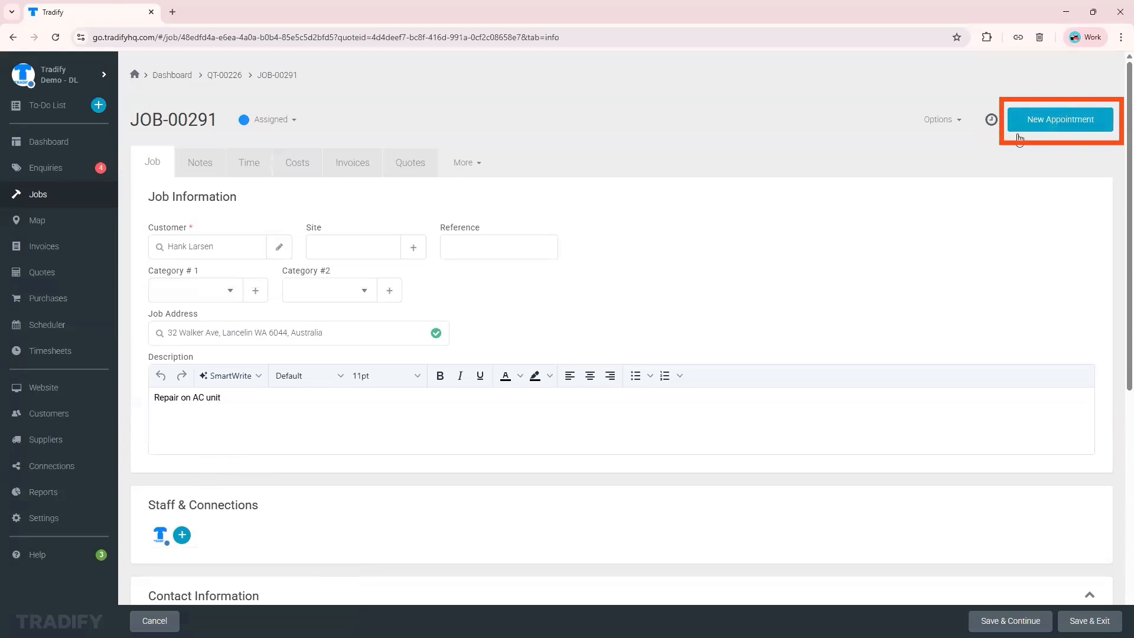
Open the scheduler for a new appointment on the job and compare its horizontal, vertical and monthly grid views
{"action": "left_click", "coordinate": [1069, 126]}
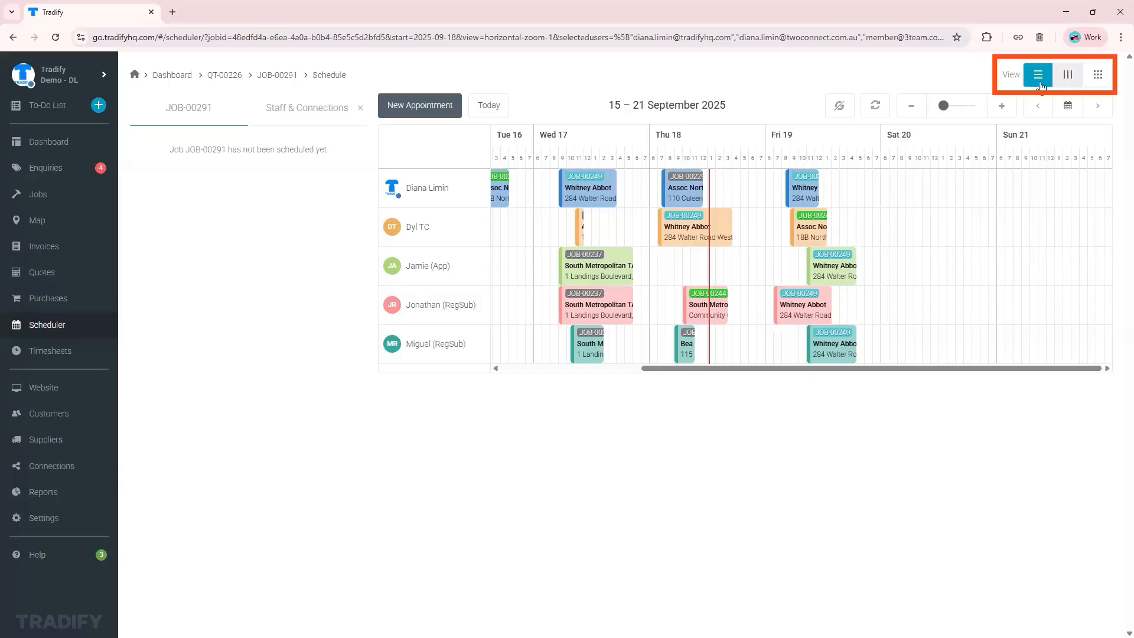
{"action": "left_click", "coordinate": [359, 108]}
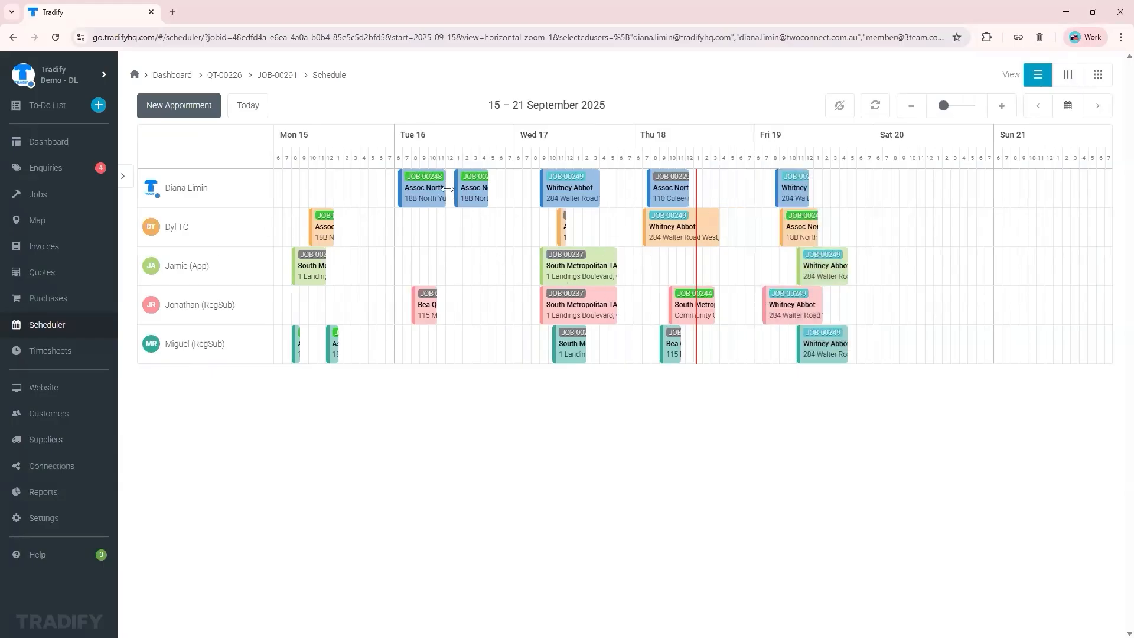
{"action": "mouse_move", "coordinate": [438, 189]}
{"action": "left_click", "coordinate": [1068, 78]}
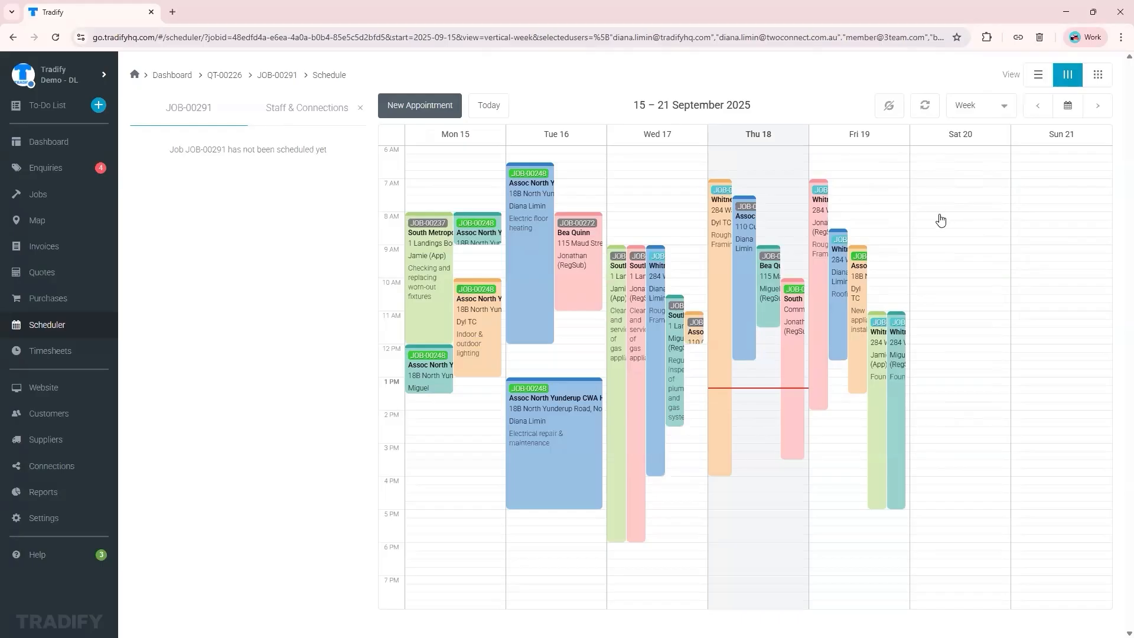
{"action": "left_click", "coordinate": [1100, 79]}
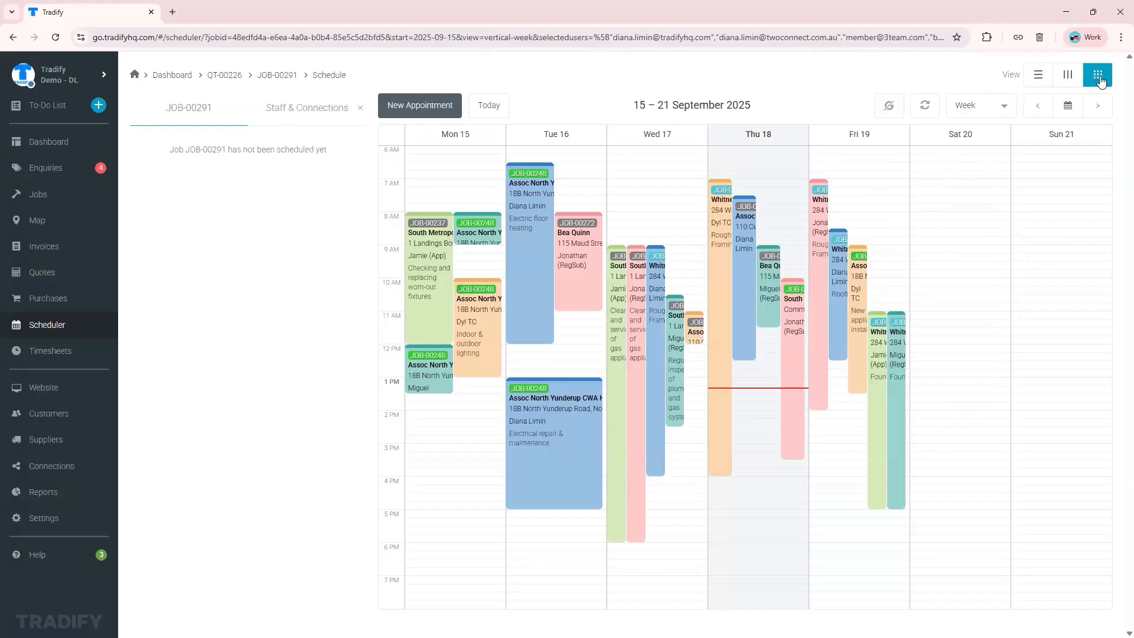
{"action": "mouse_move", "coordinate": [742, 388]}
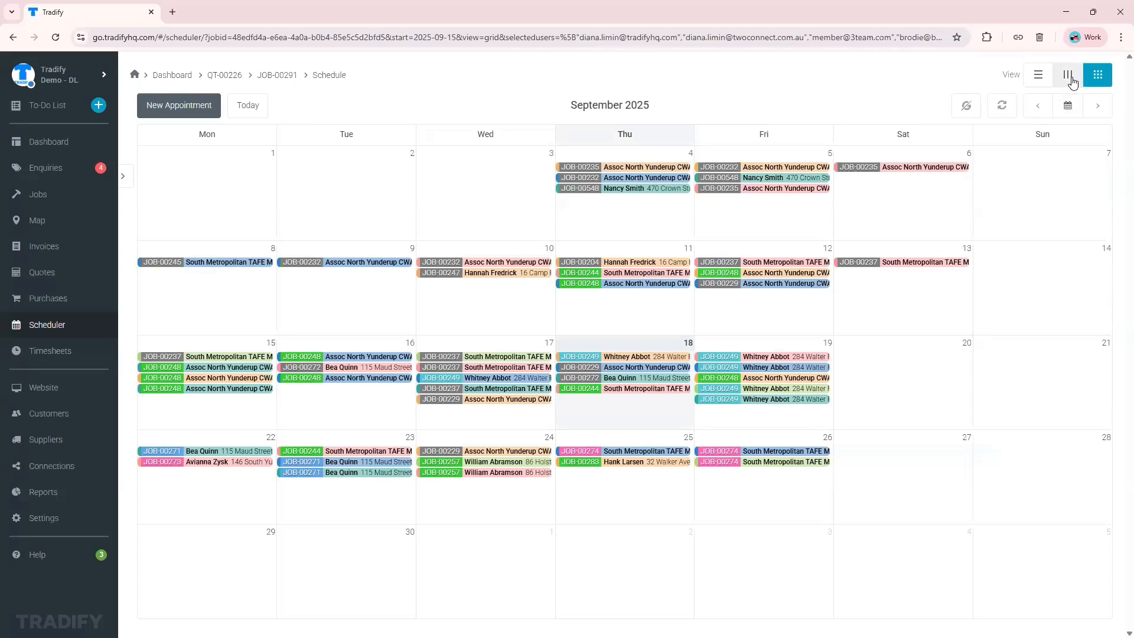
{"action": "left_click", "coordinate": [1037, 77]}
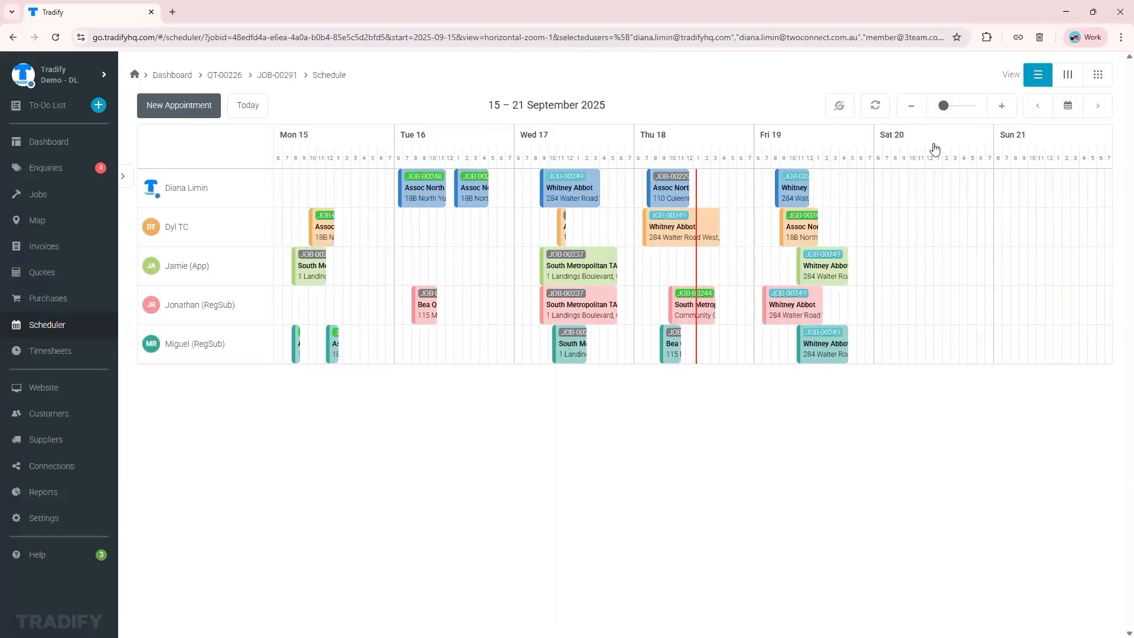
Create the job's appointment on 20 Sep 2025 from 8:00 AM to 12:00 PM, turning off the customer's email confirmation
{"action": "left_click", "coordinate": [998, 112]}
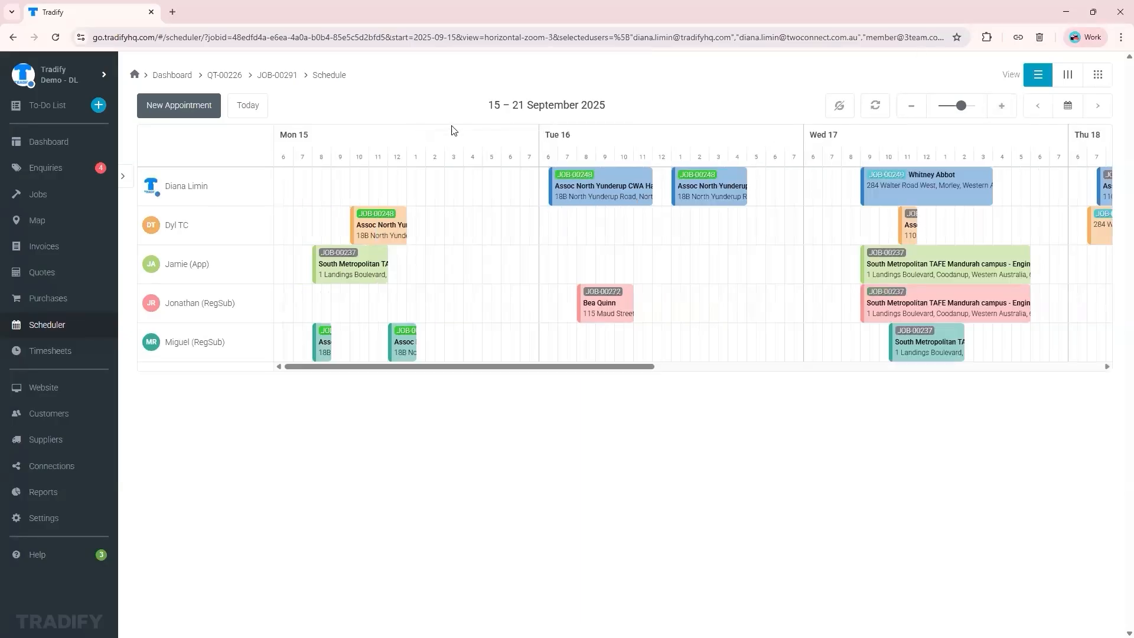
{"action": "left_click", "coordinate": [248, 106]}
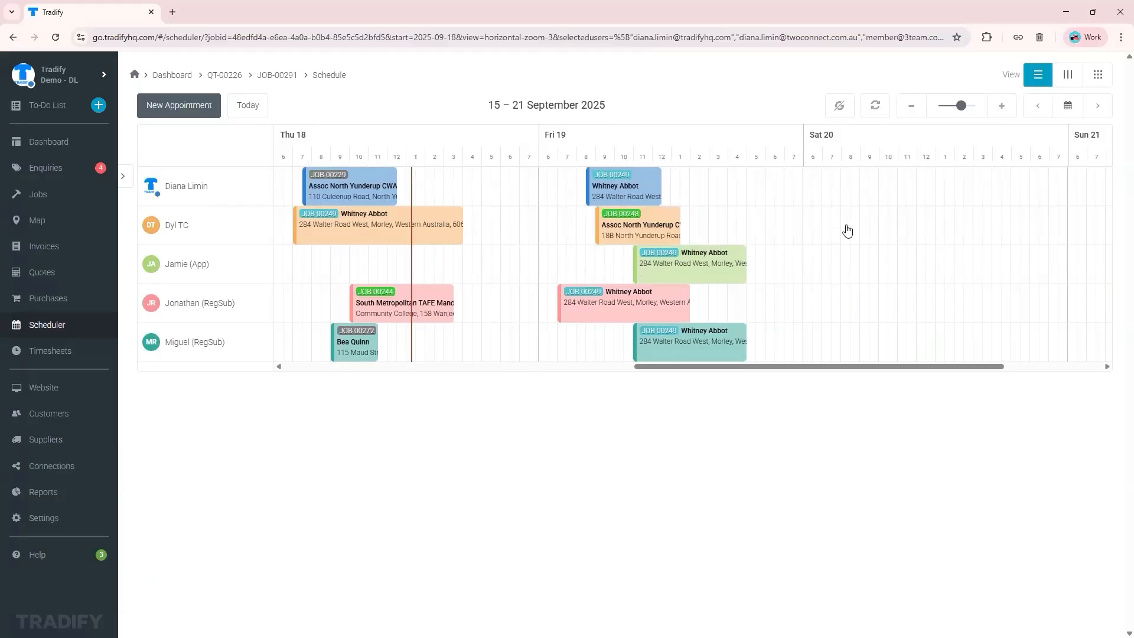
{"action": "left_click", "coordinate": [848, 194]}
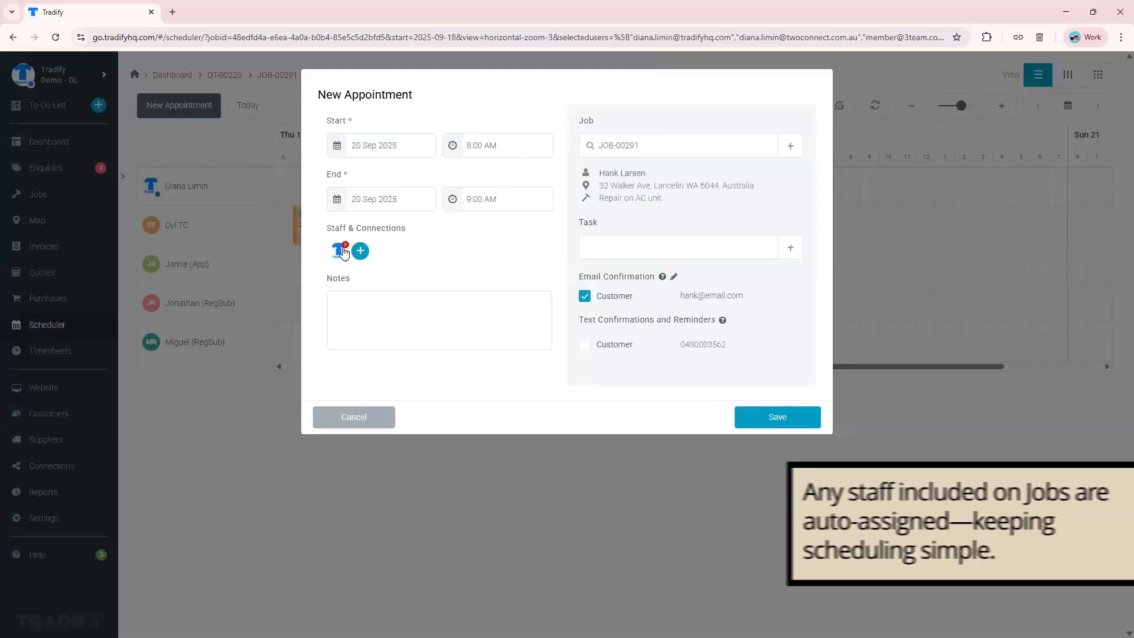
{"action": "left_click", "coordinate": [454, 199]}
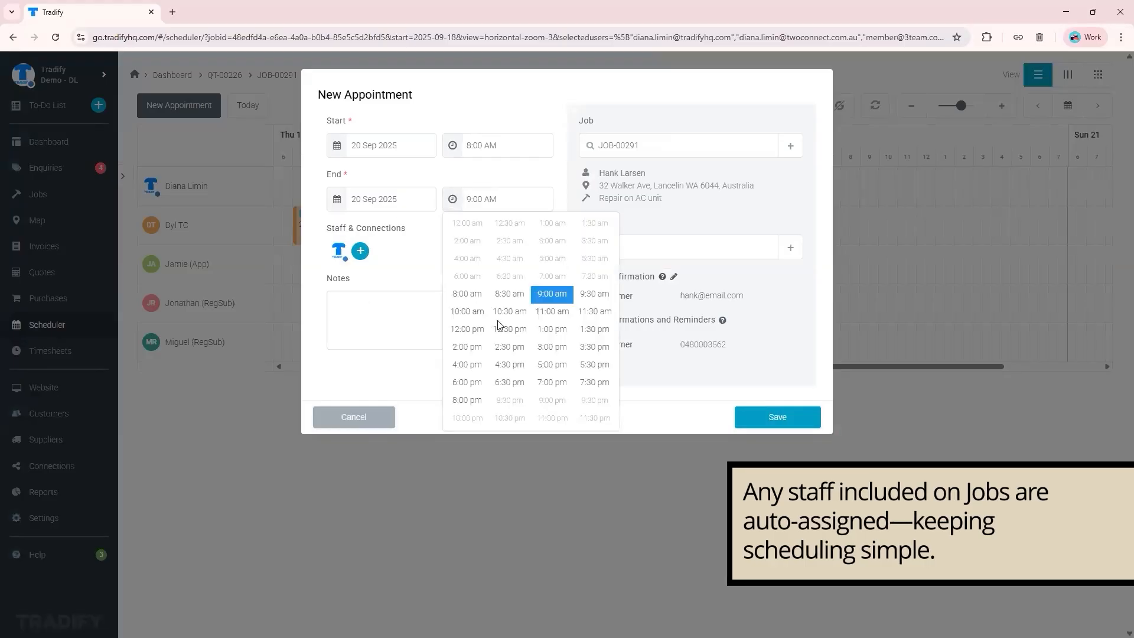
{"action": "left_click", "coordinate": [466, 329]}
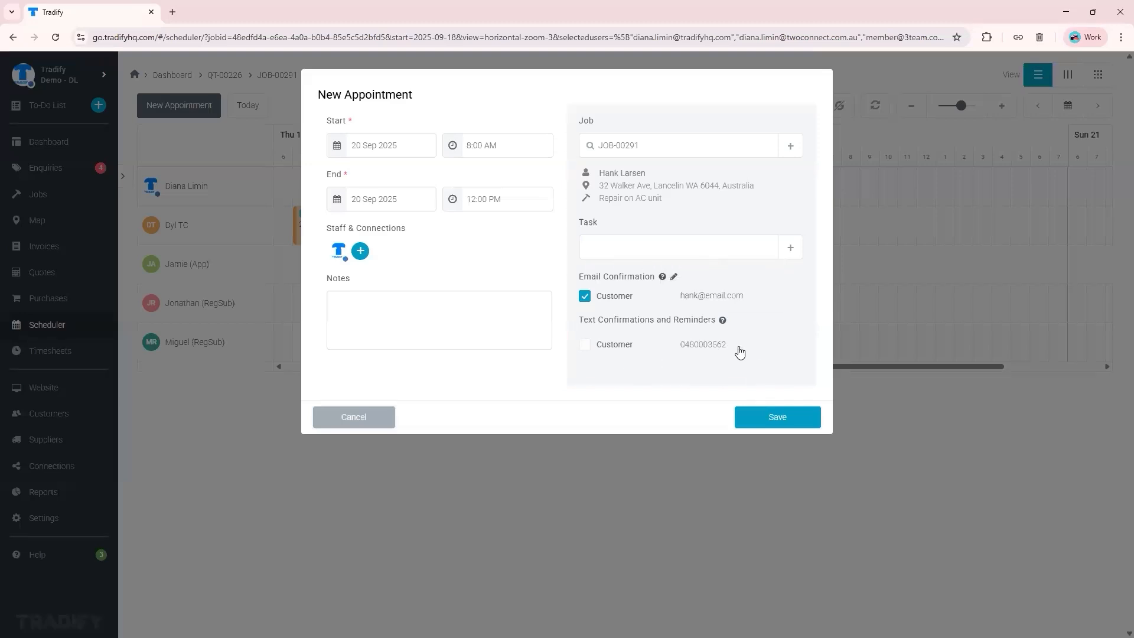
{"action": "left_click", "coordinate": [584, 297]}
{"action": "left_click", "coordinate": [773, 417]}
Check the new appointment in the scheduler and in the job's own schedule
{"action": "mouse_move", "coordinate": [643, 170]}
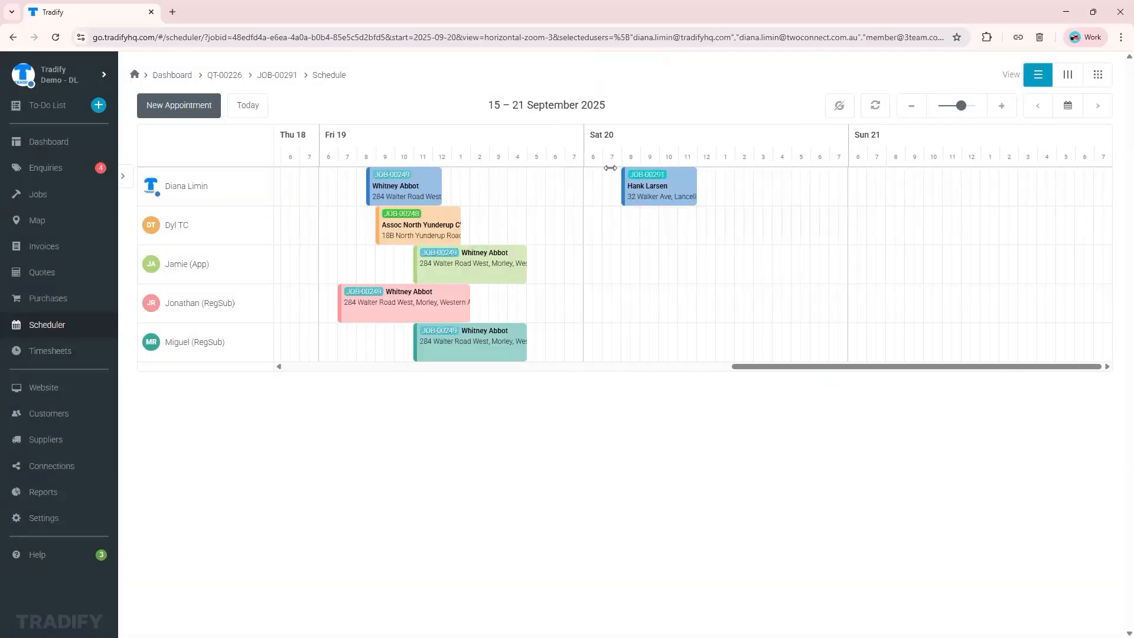
{"action": "left_click", "coordinate": [273, 76]}
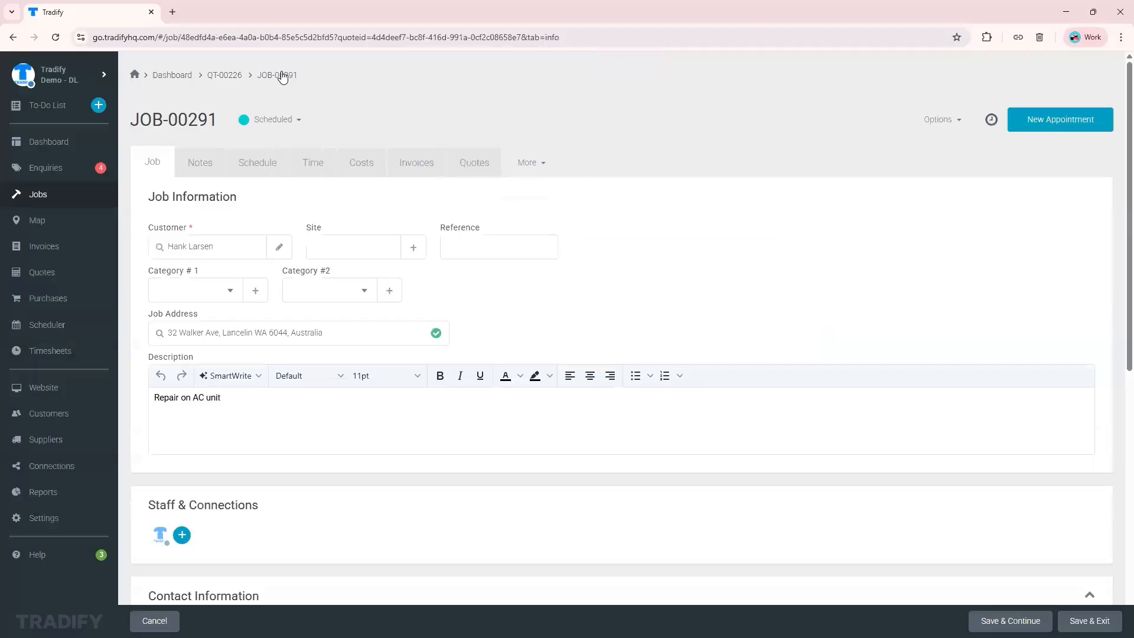
{"action": "left_click", "coordinate": [255, 172]}
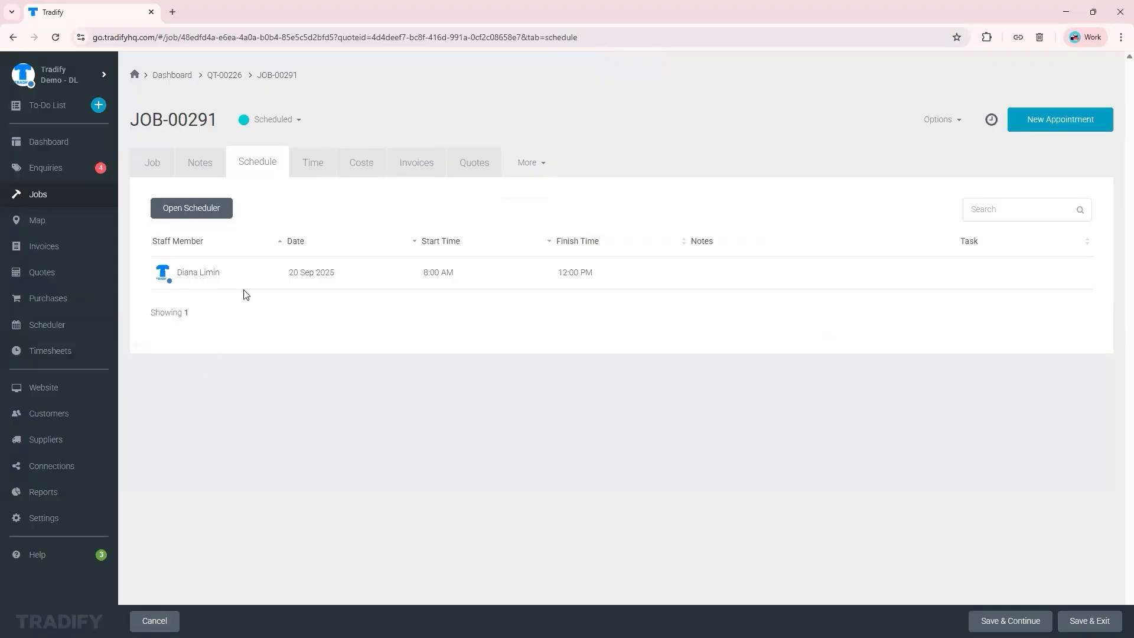
Examine the new note form on the job, including its file attachment and staff notification options, and discard it
{"action": "left_click", "coordinate": [152, 160]}
{"action": "left_click", "coordinate": [198, 164]}
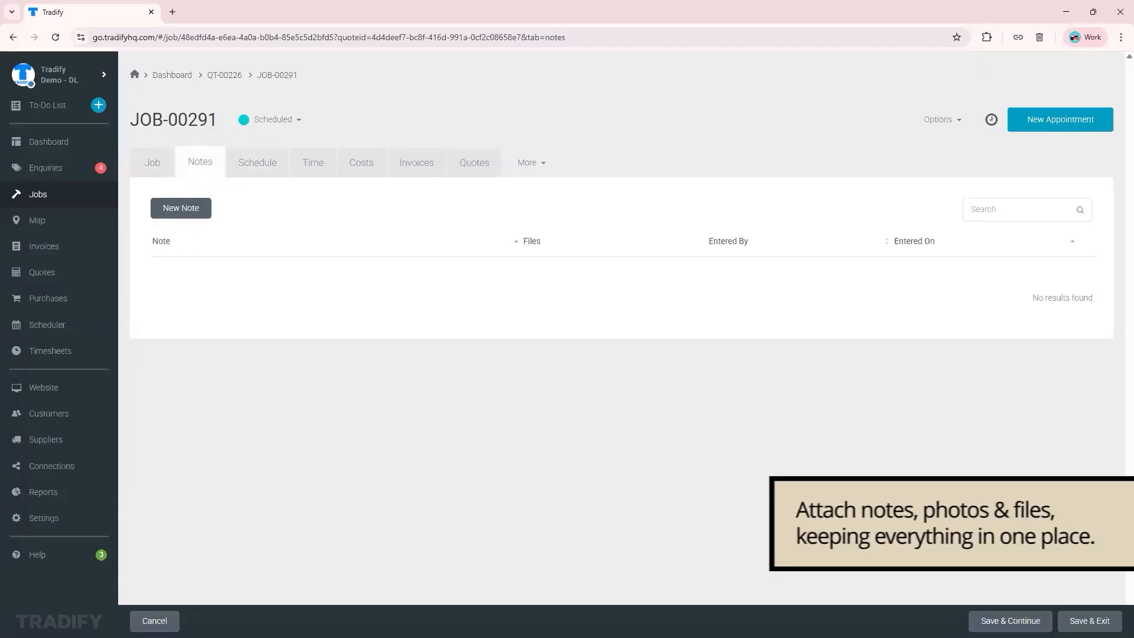
{"action": "left_click", "coordinate": [199, 220]}
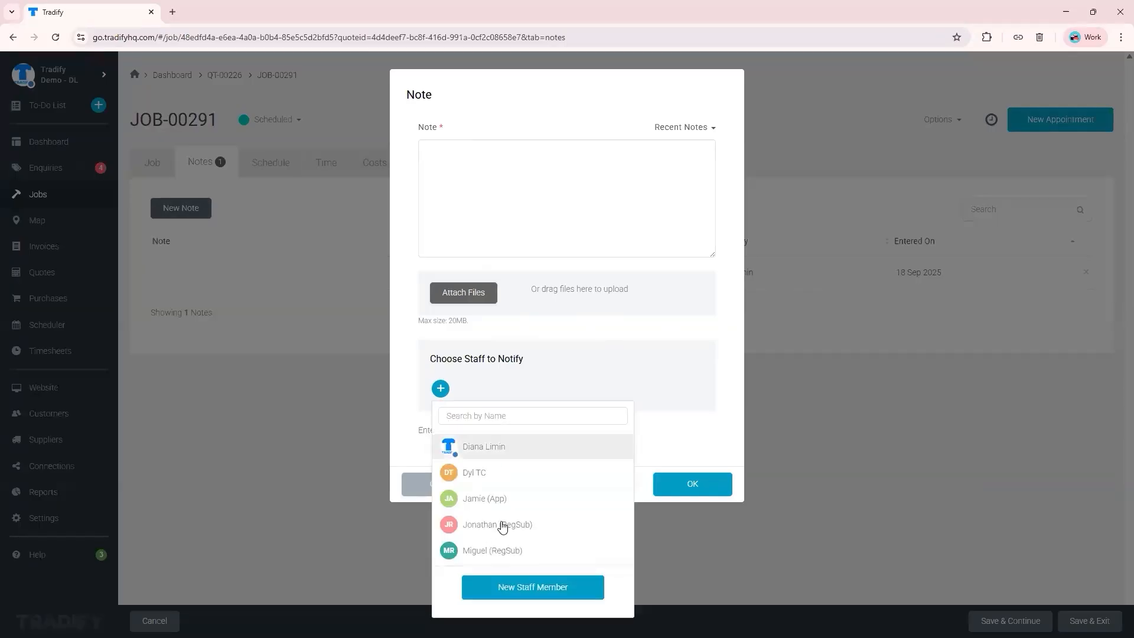
{"action": "left_click", "coordinate": [706, 261]}
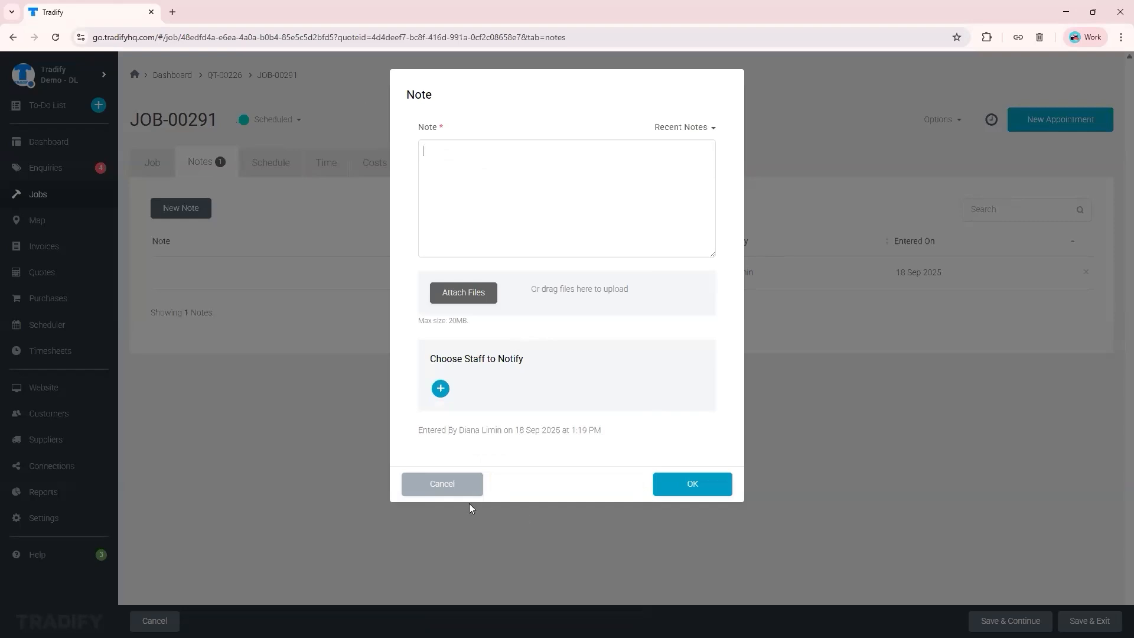
{"action": "left_click", "coordinate": [468, 487]}
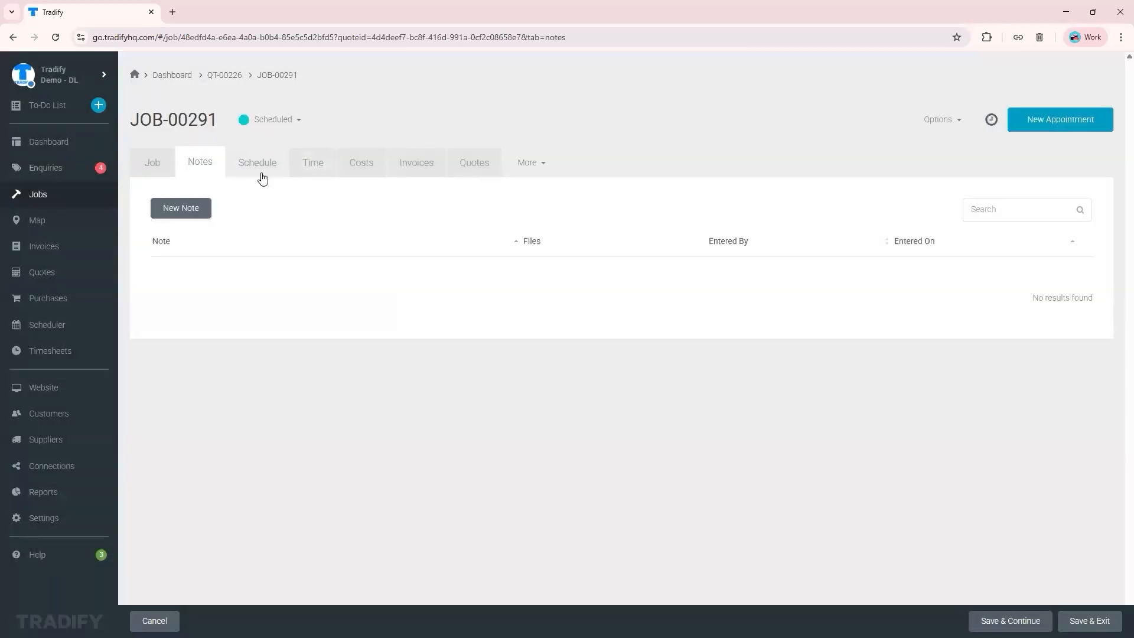
Copy materials 16T18013 and REC8ELPSI from quote QT-00226 into the job's costs, excluding the Misc and Aa-Standard Hourly line items
{"action": "left_click", "coordinate": [313, 164]}
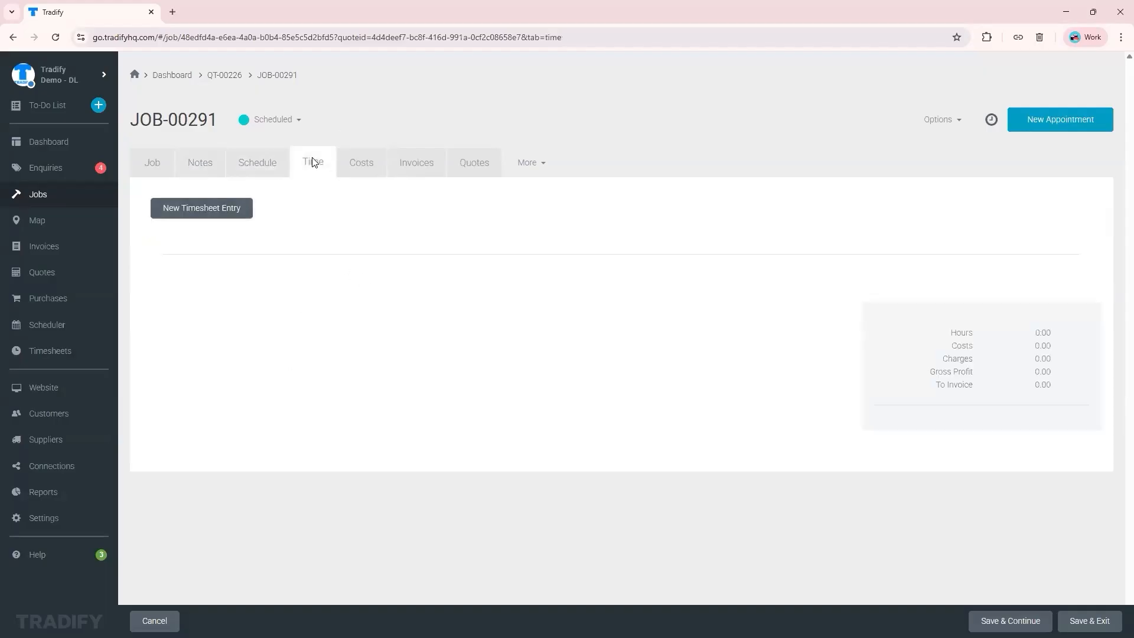
{"action": "left_click", "coordinate": [362, 164]}
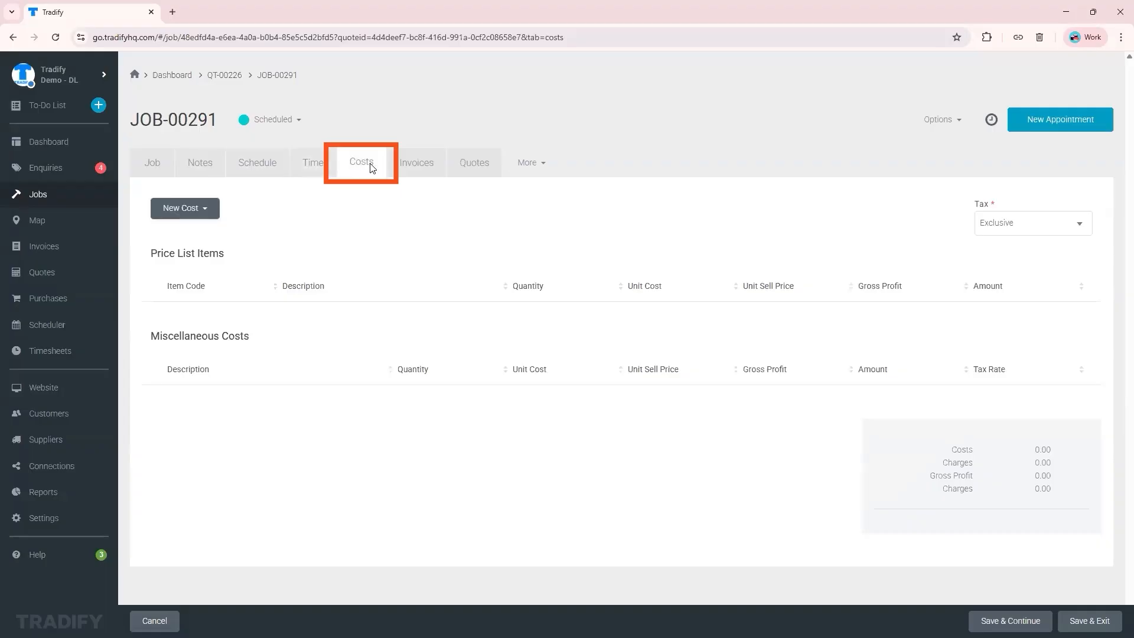
{"action": "left_click", "coordinate": [213, 209]}
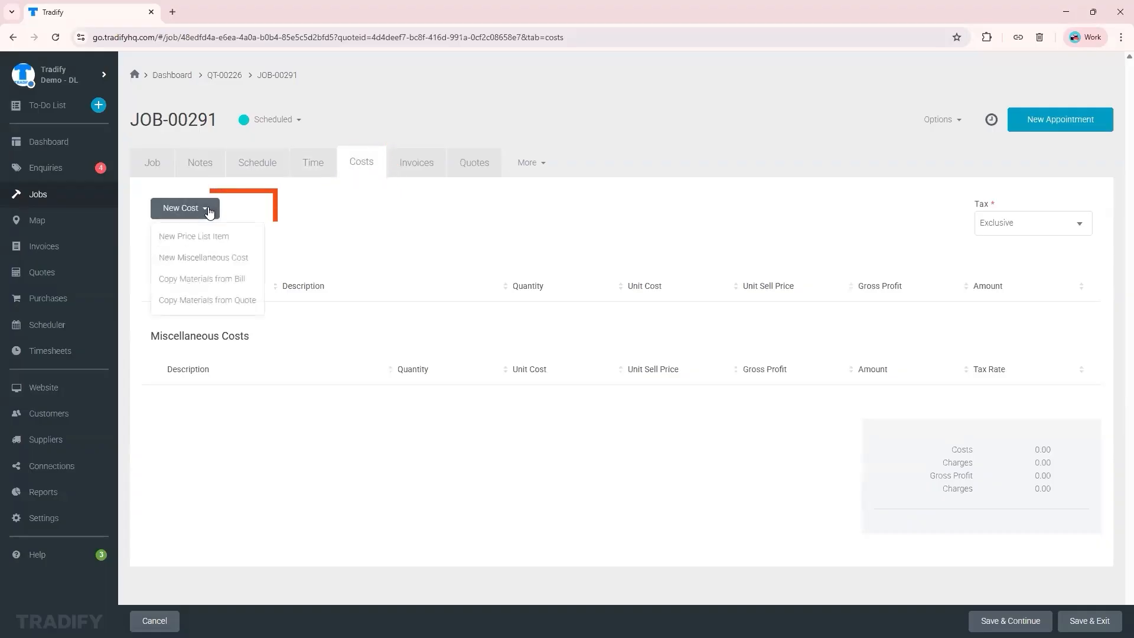
{"action": "left_click", "coordinate": [201, 300]}
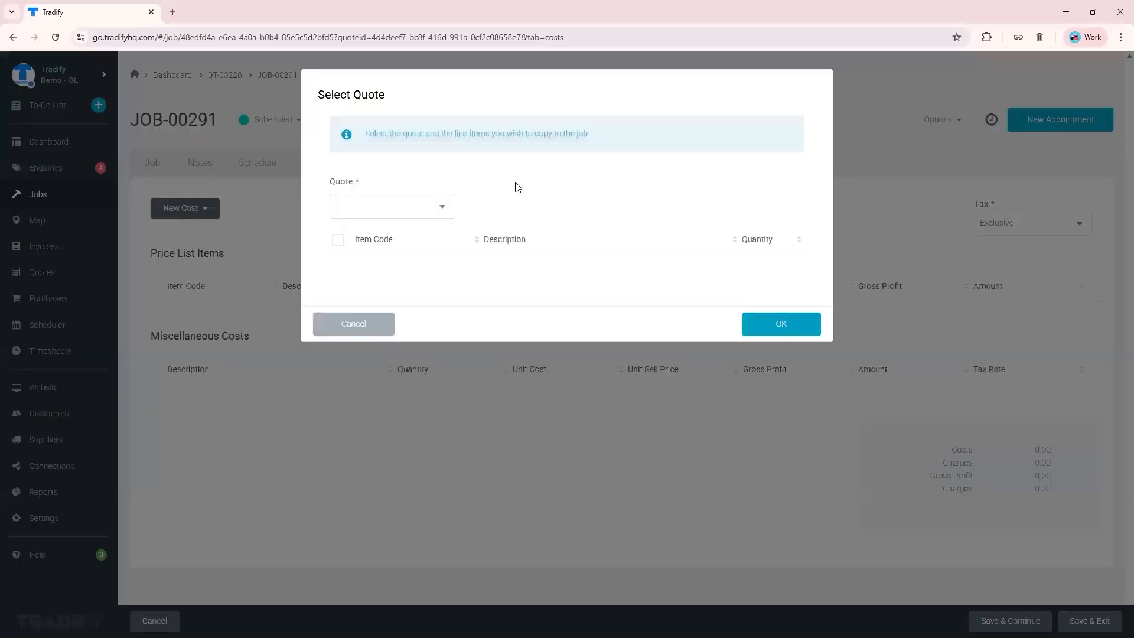
{"action": "left_click", "coordinate": [444, 216]}
{"action": "left_click", "coordinate": [375, 225]}
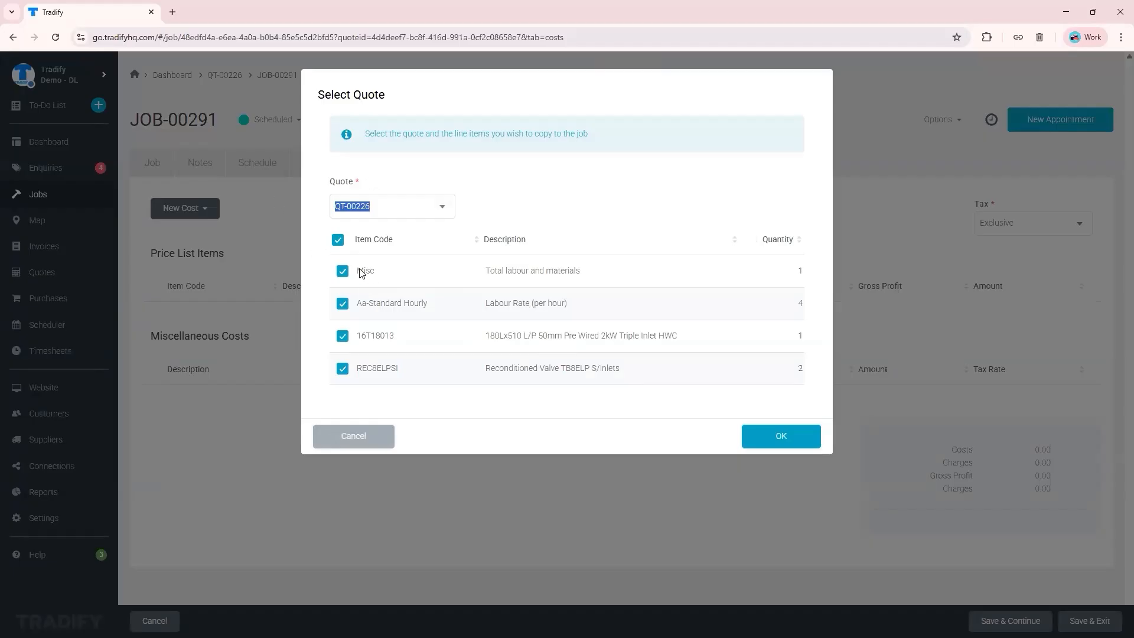
{"action": "left_click", "coordinate": [343, 271]}
{"action": "left_click", "coordinate": [343, 304]}
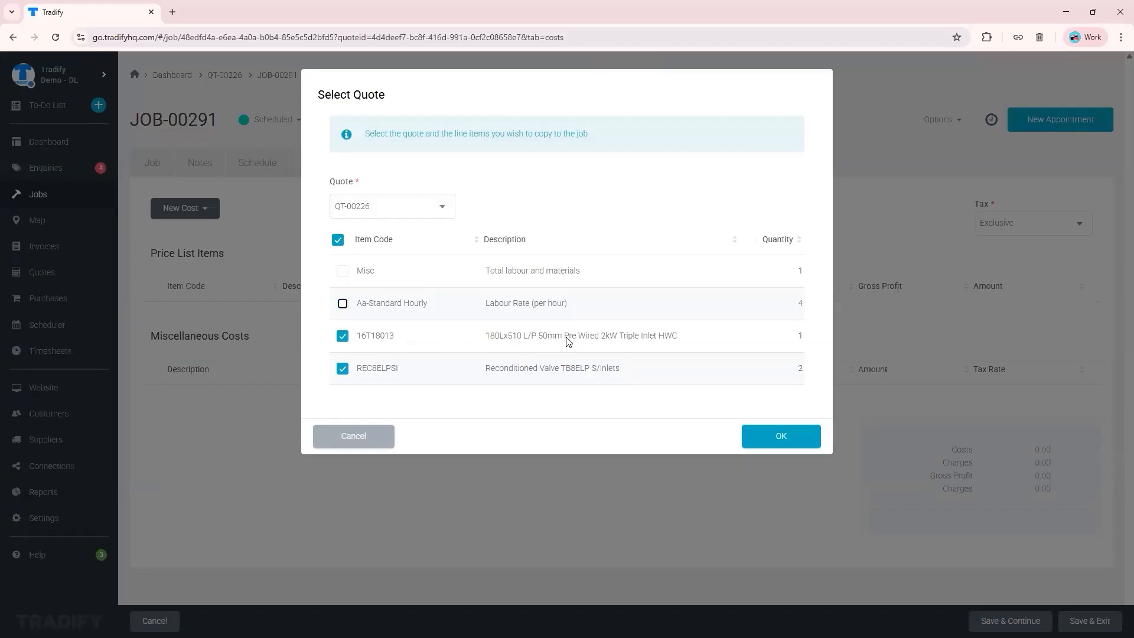
{"action": "left_click", "coordinate": [767, 448]}
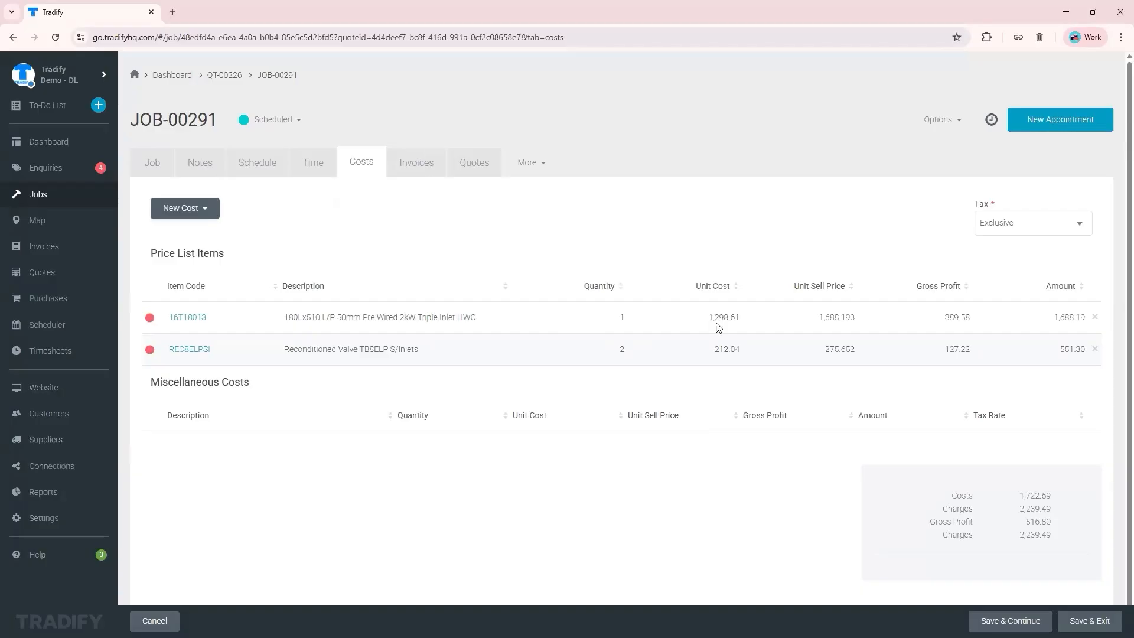
Add a miscellaneous cost "Fees on permits" to the job with a unit sell price of 100
{"action": "left_click", "coordinate": [195, 209]}
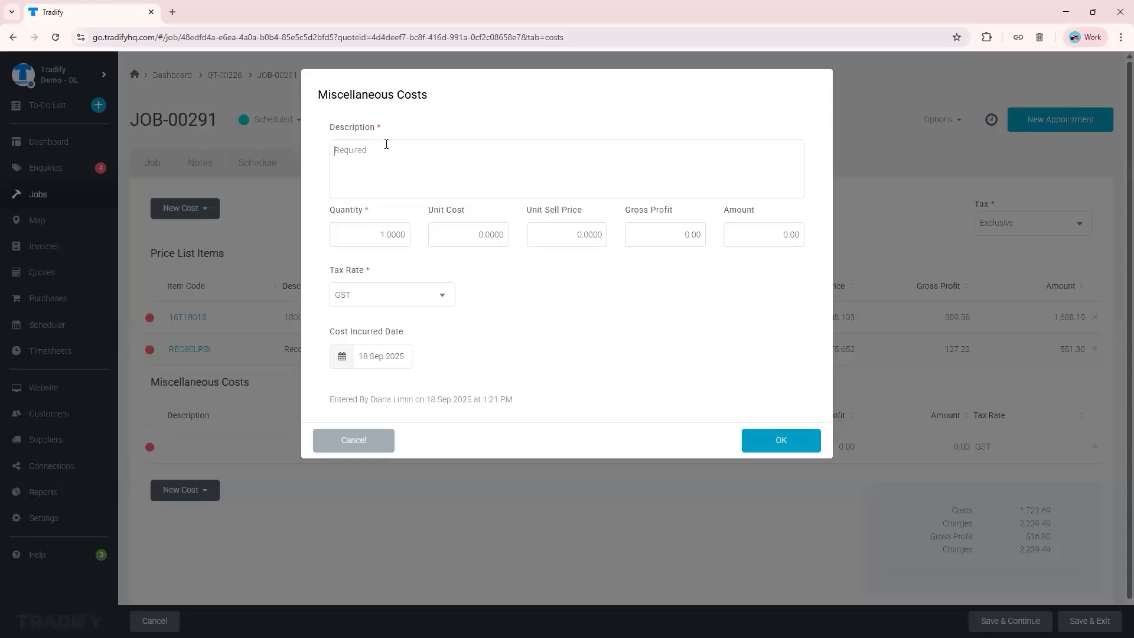
{"action": "type", "text": "Fees on permits"}
{"action": "left_click", "coordinate": [571, 236]}
{"action": "type", "text": "10"}
{"action": "left_click", "coordinate": [792, 433]}
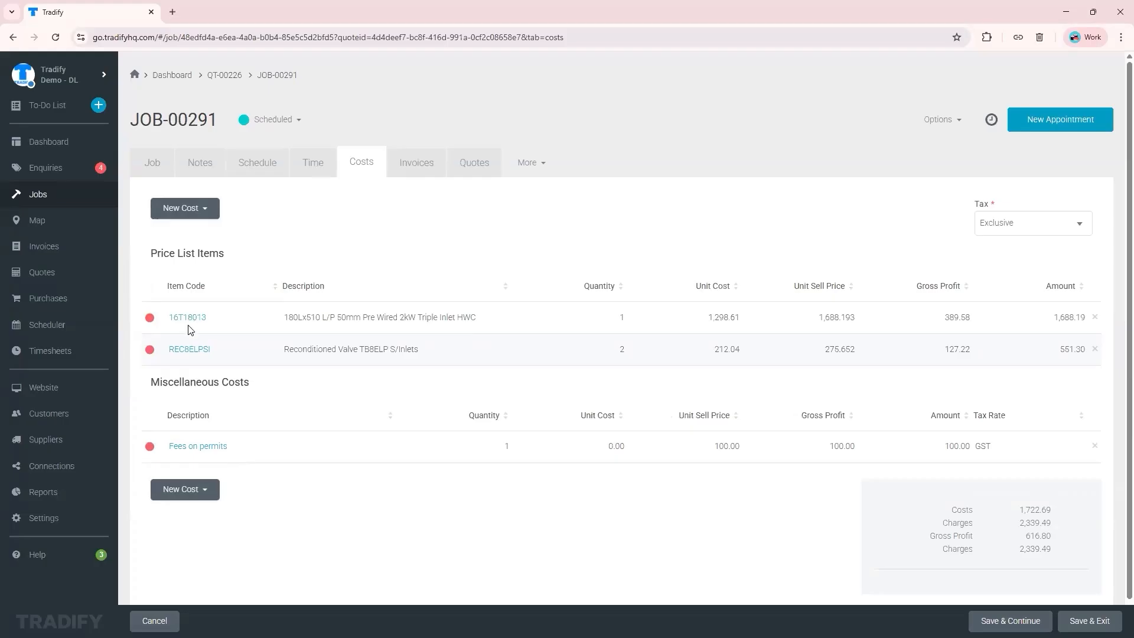
Log a timesheet entry on the job for 8:00 AM to 12:00 PM at the Aa-Standard Hourly billing rate
{"action": "right_click", "coordinate": [356, 167]}
{"action": "left_click", "coordinate": [352, 168]}
{"action": "left_click", "coordinate": [313, 172]}
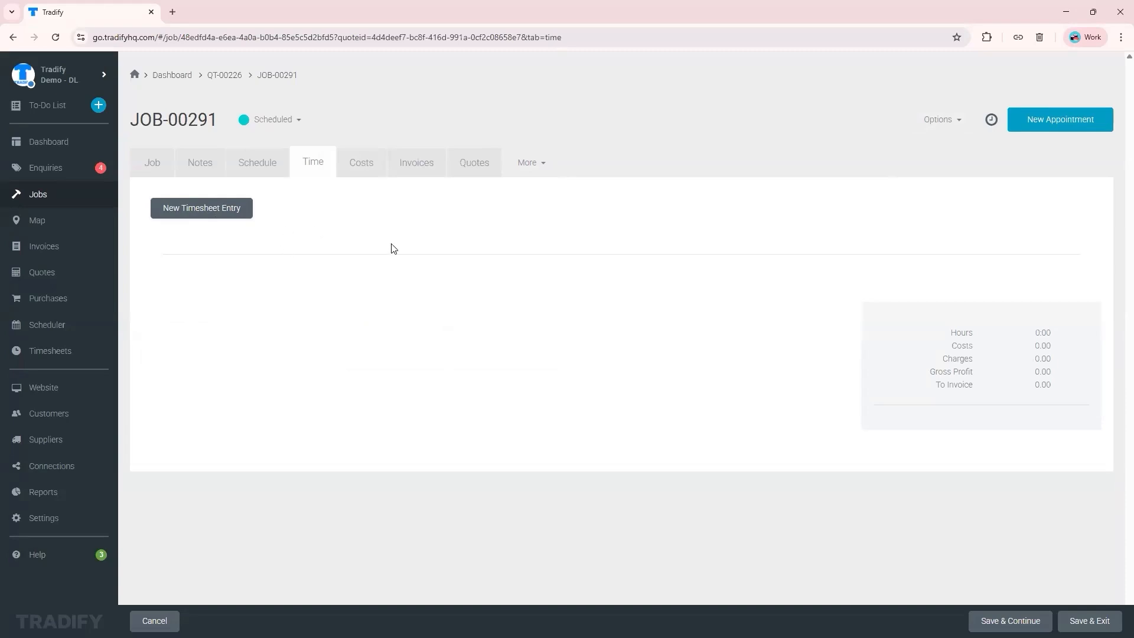
{"action": "left_click", "coordinate": [225, 211]}
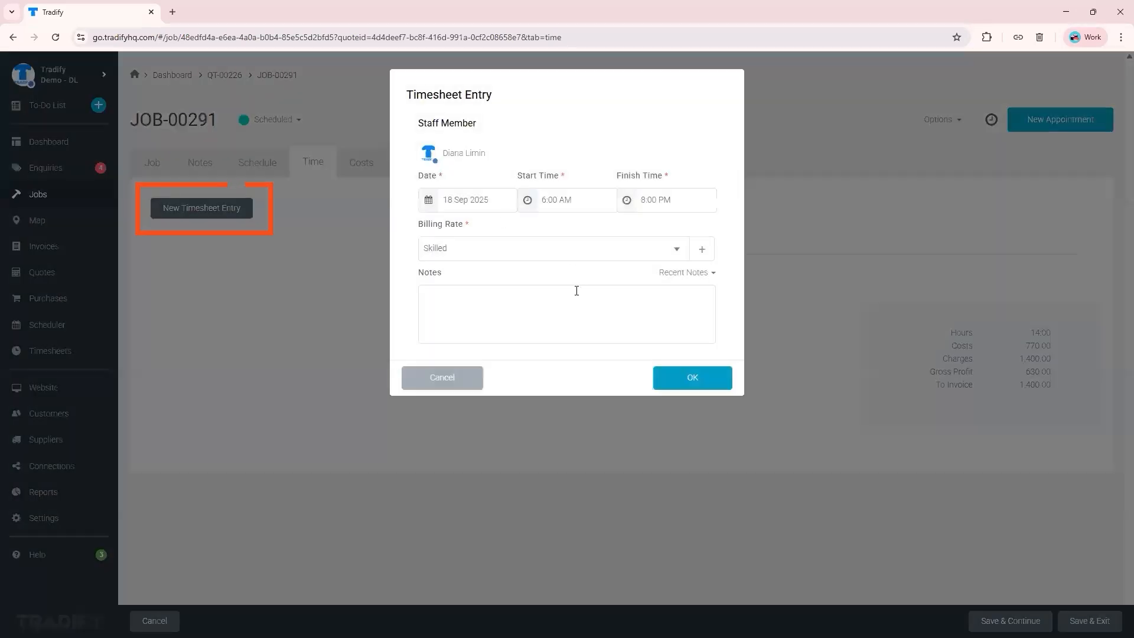
{"action": "left_click", "coordinate": [529, 200]}
{"action": "left_click", "coordinate": [541, 295]}
{"action": "left_click", "coordinate": [627, 200]}
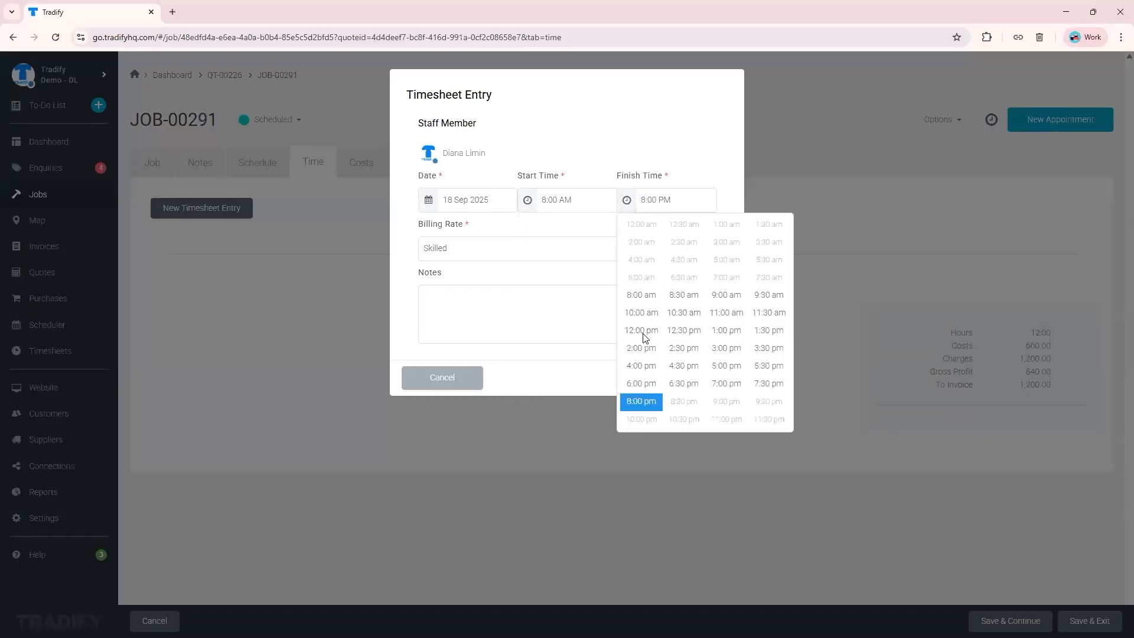
{"action": "left_click", "coordinate": [644, 332]}
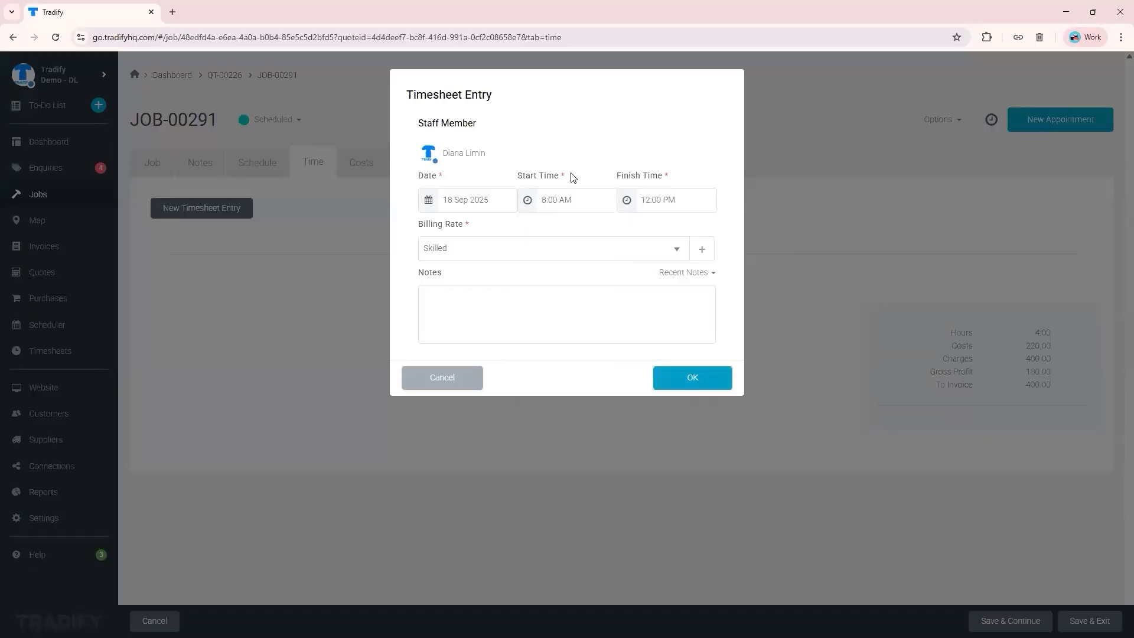
{"action": "left_click", "coordinate": [678, 248]}
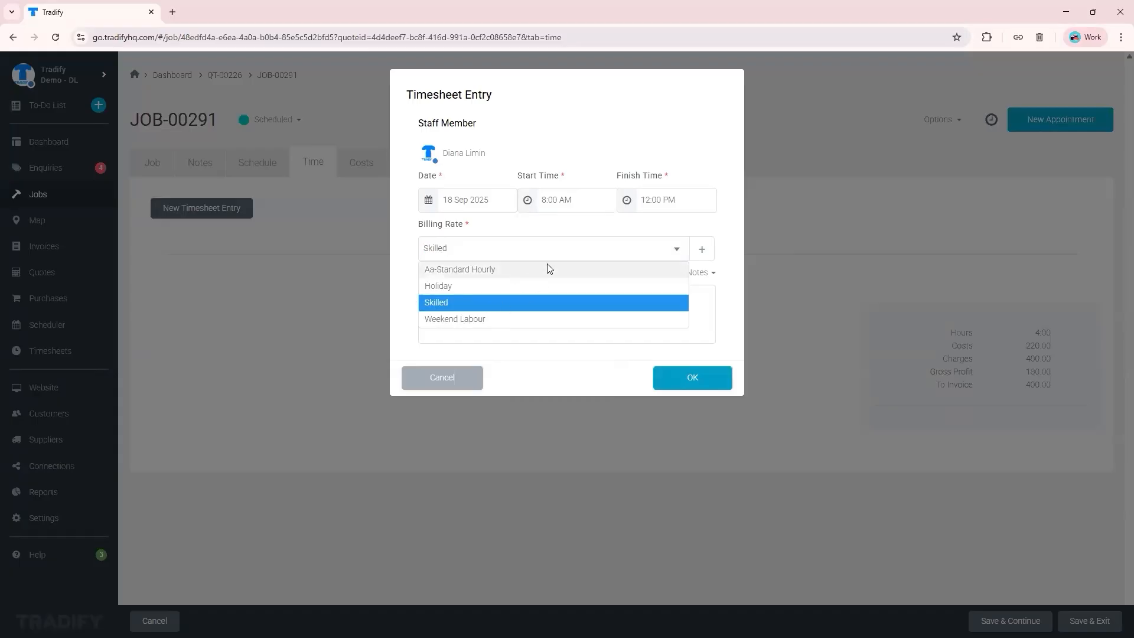
{"action": "left_click", "coordinate": [518, 271]}
{"action": "left_click", "coordinate": [696, 383]}
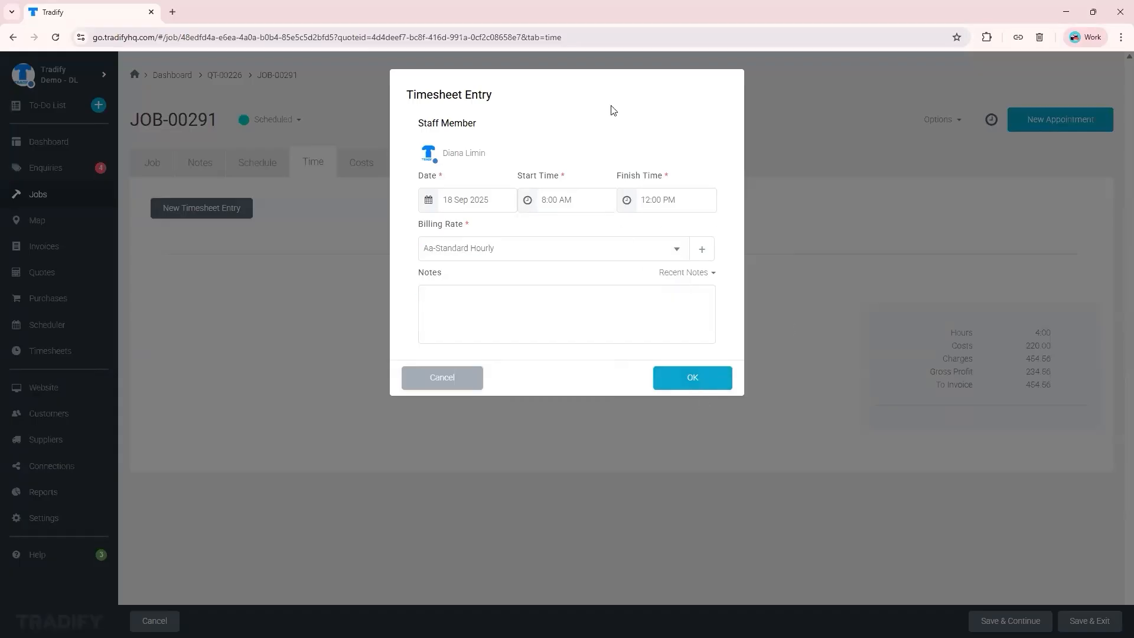
Review the details of the new timesheet entry and the job's invoices, logged time and costs
{"action": "mouse_move", "coordinate": [551, 307]}
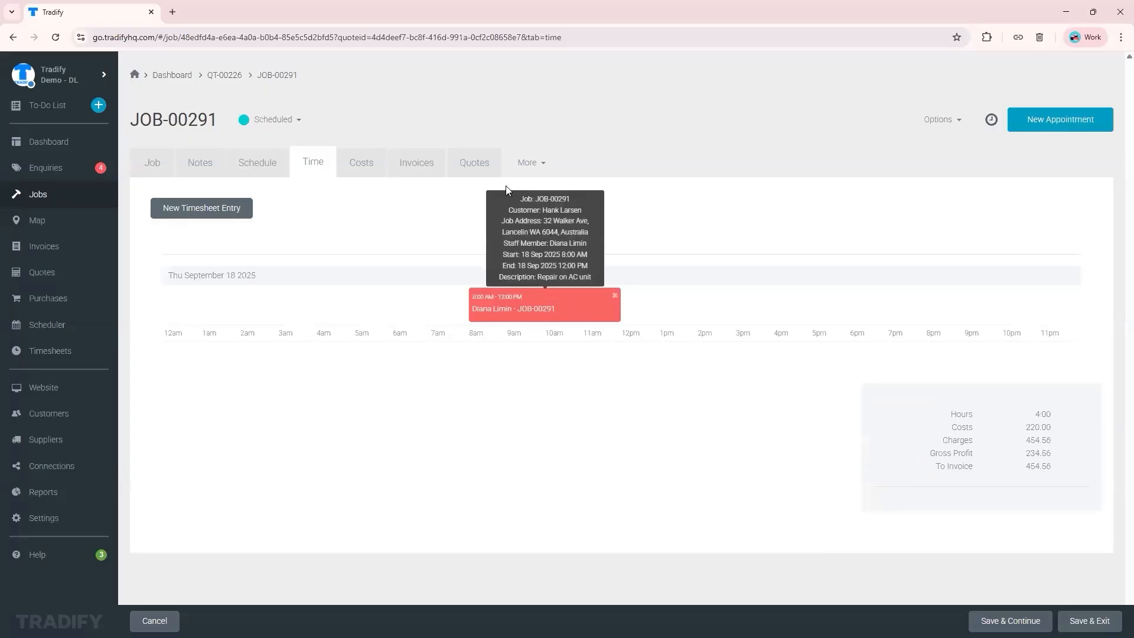
{"action": "left_click", "coordinate": [415, 168]}
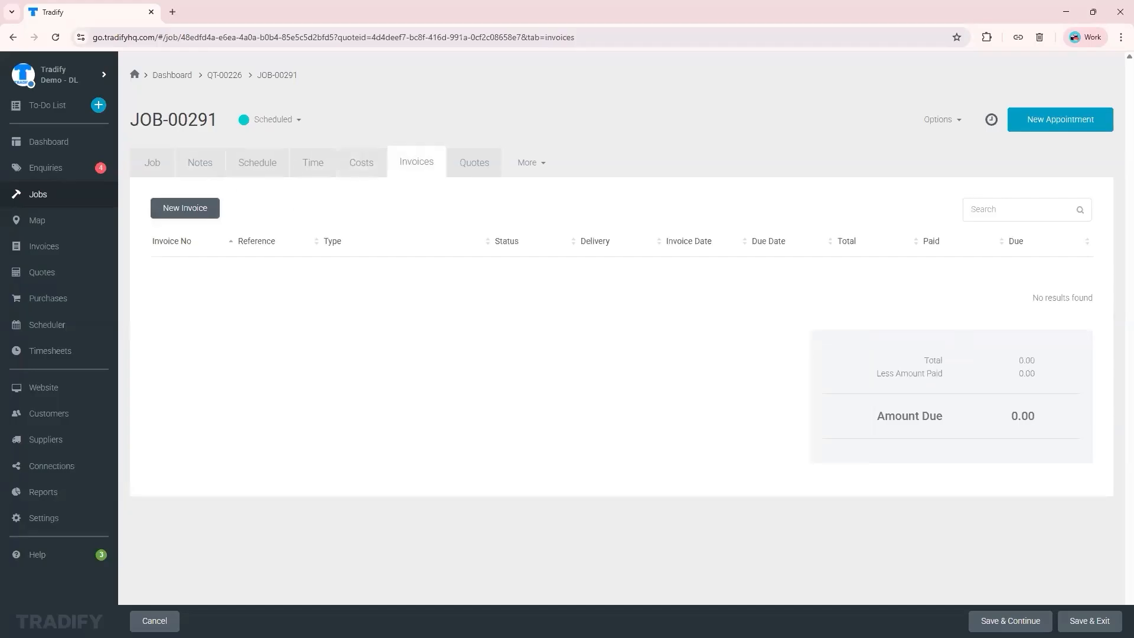
{"action": "left_click", "coordinate": [309, 162]}
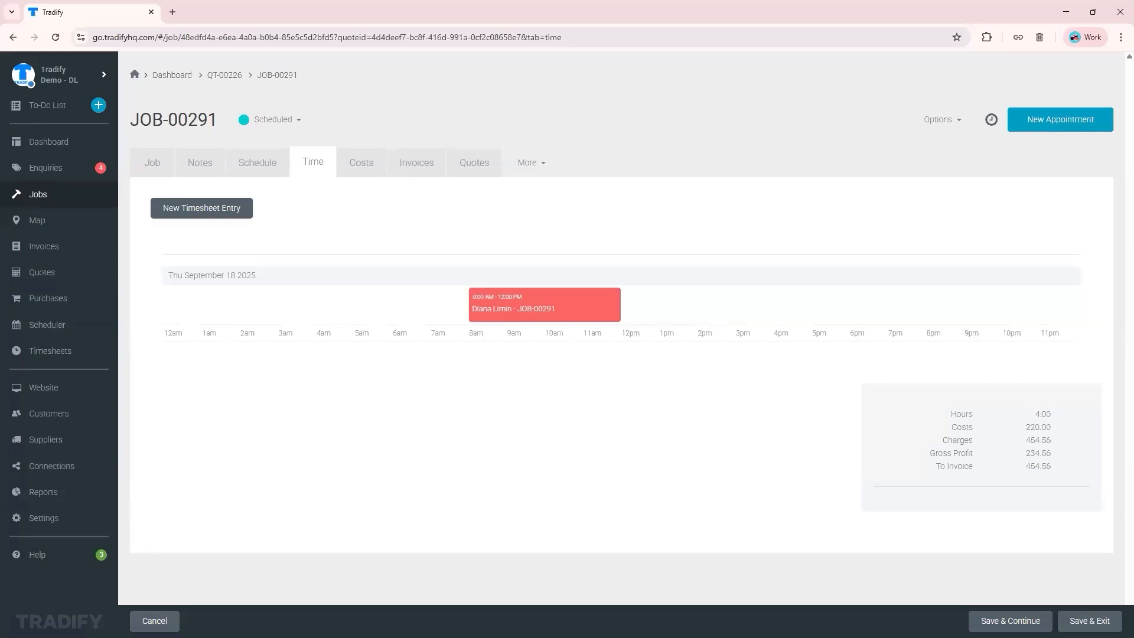
{"action": "left_click", "coordinate": [372, 160]}
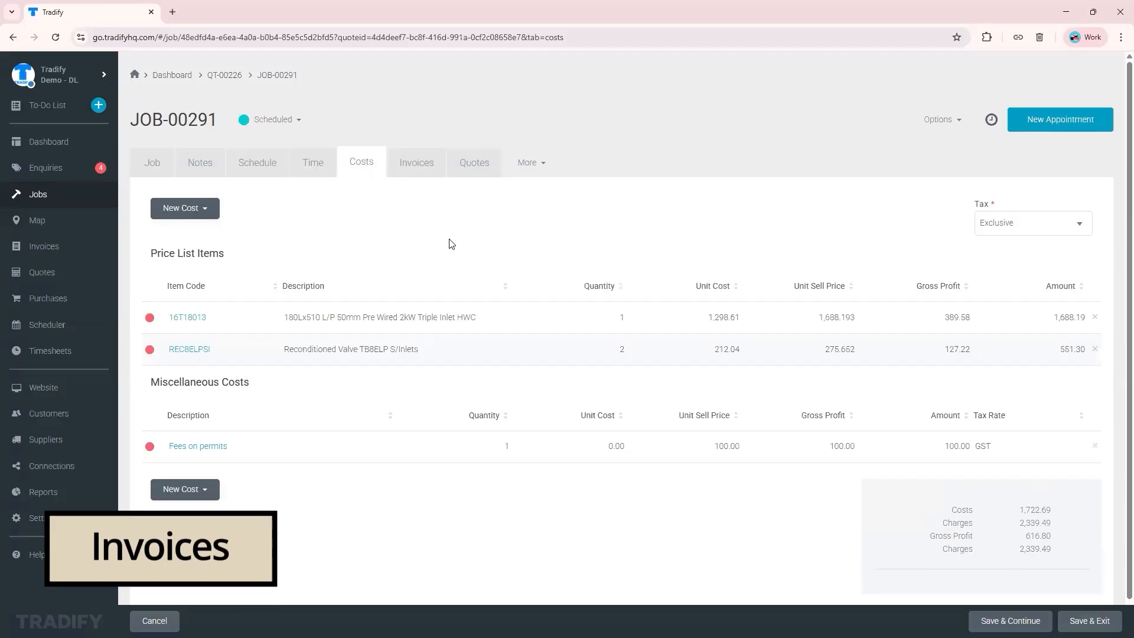
Start a new invoice for the job and try basing it on the entire quote amount of QT-00226
{"action": "left_click", "coordinate": [417, 165]}
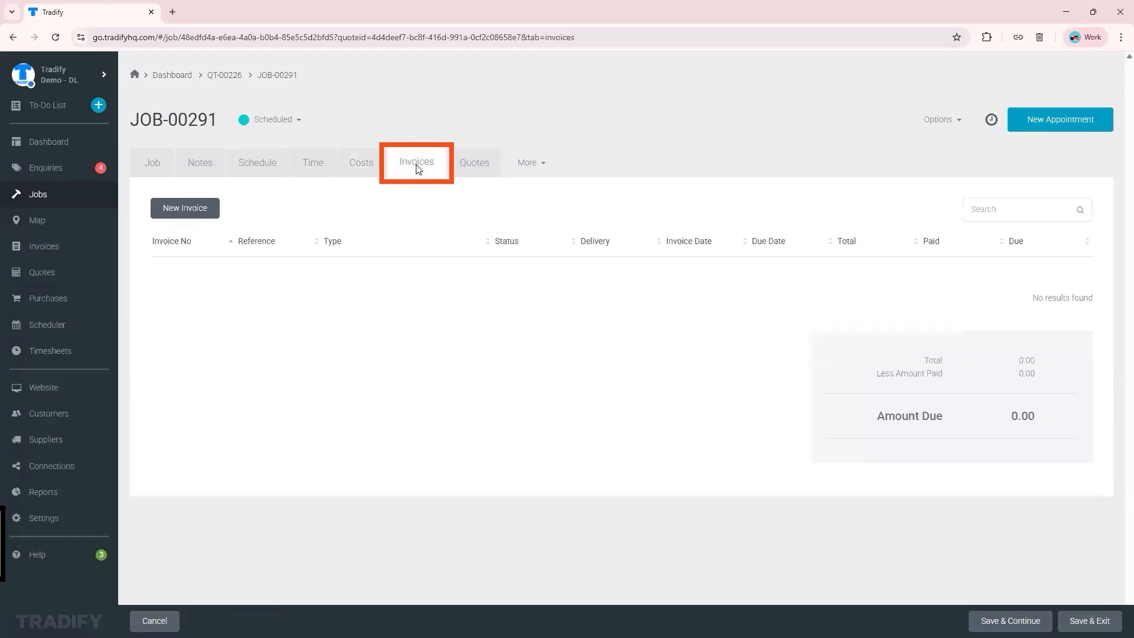
{"action": "left_click", "coordinate": [204, 211]}
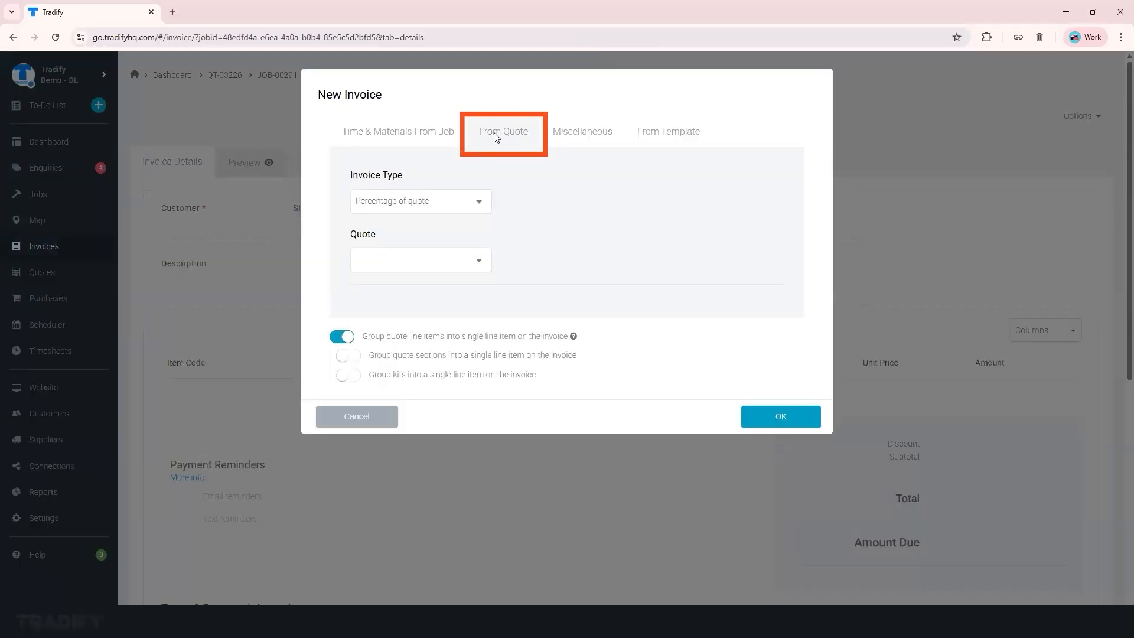
{"action": "left_click", "coordinate": [489, 206]}
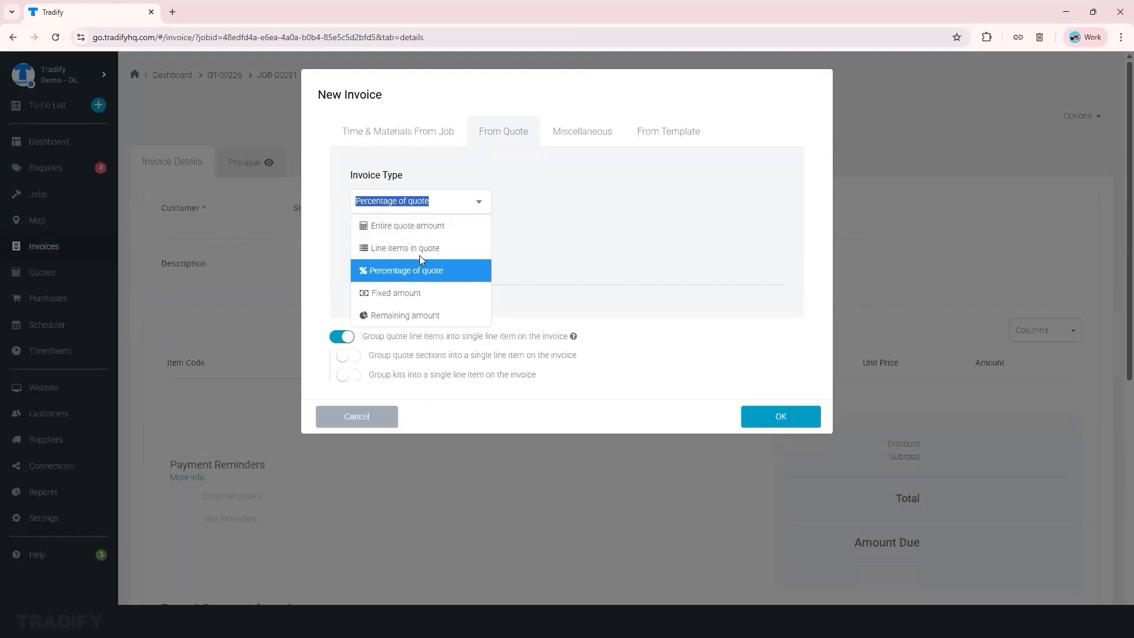
{"action": "left_click", "coordinate": [419, 255]}
{"action": "left_click", "coordinate": [361, 208]}
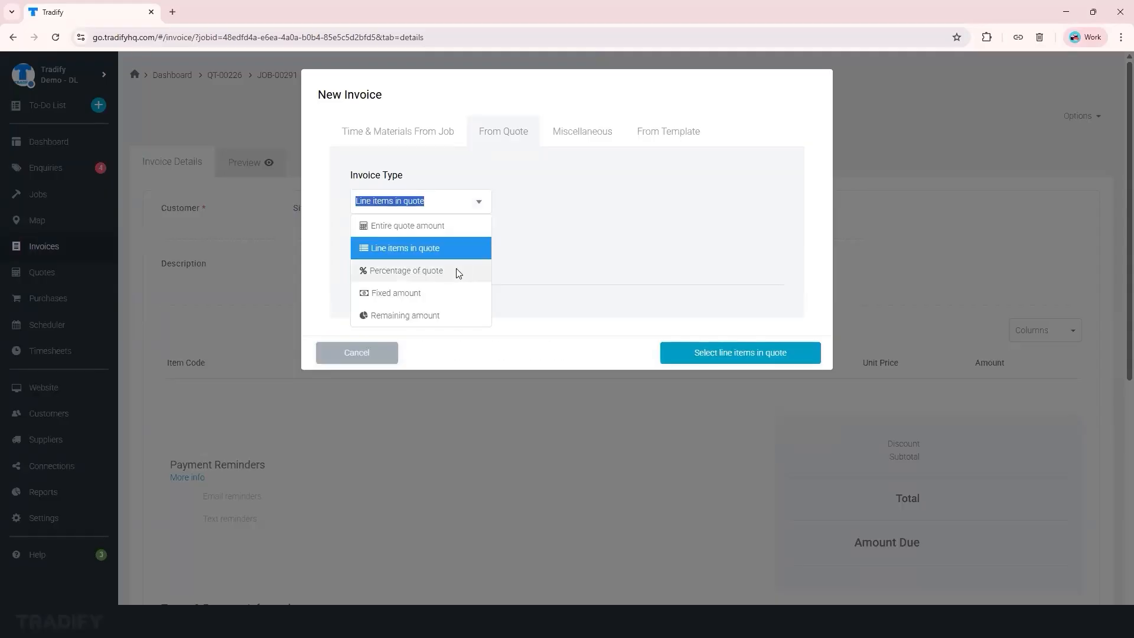
{"action": "left_click", "coordinate": [438, 227]}
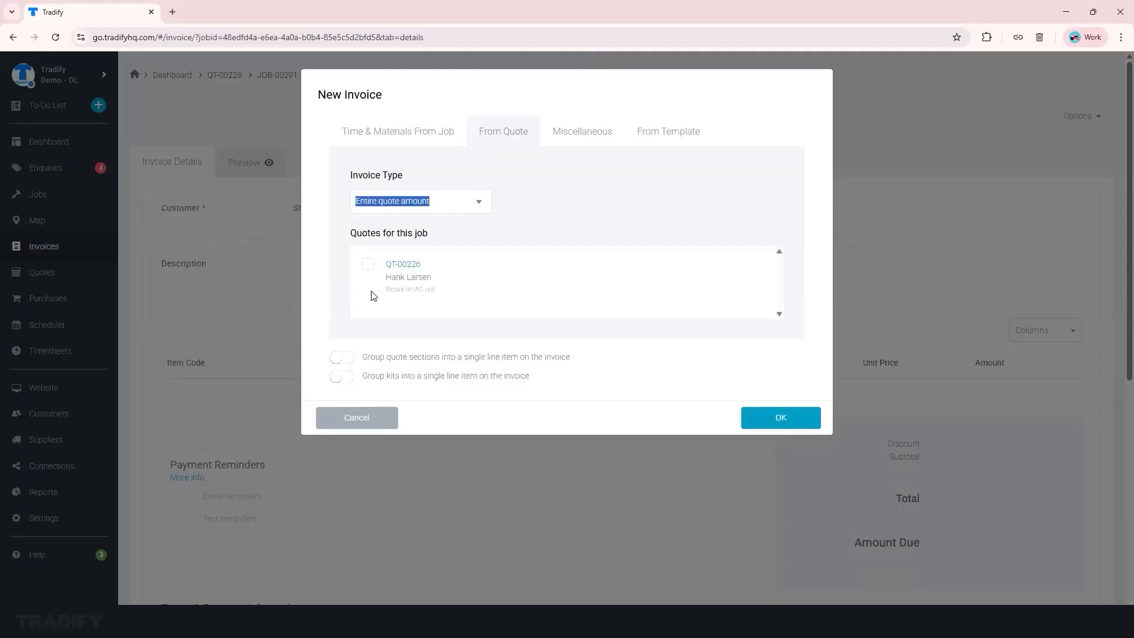
{"action": "left_click", "coordinate": [406, 270]}
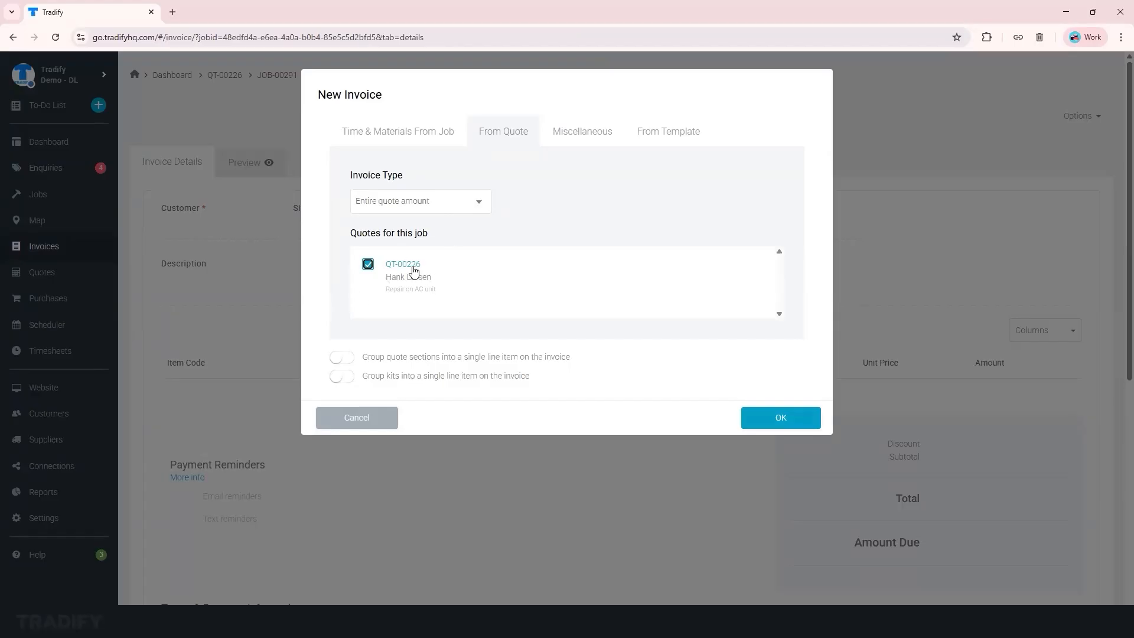
Create the invoice from the job's logged time and materials, and review its details and document preview
{"action": "left_click", "coordinate": [406, 137]}
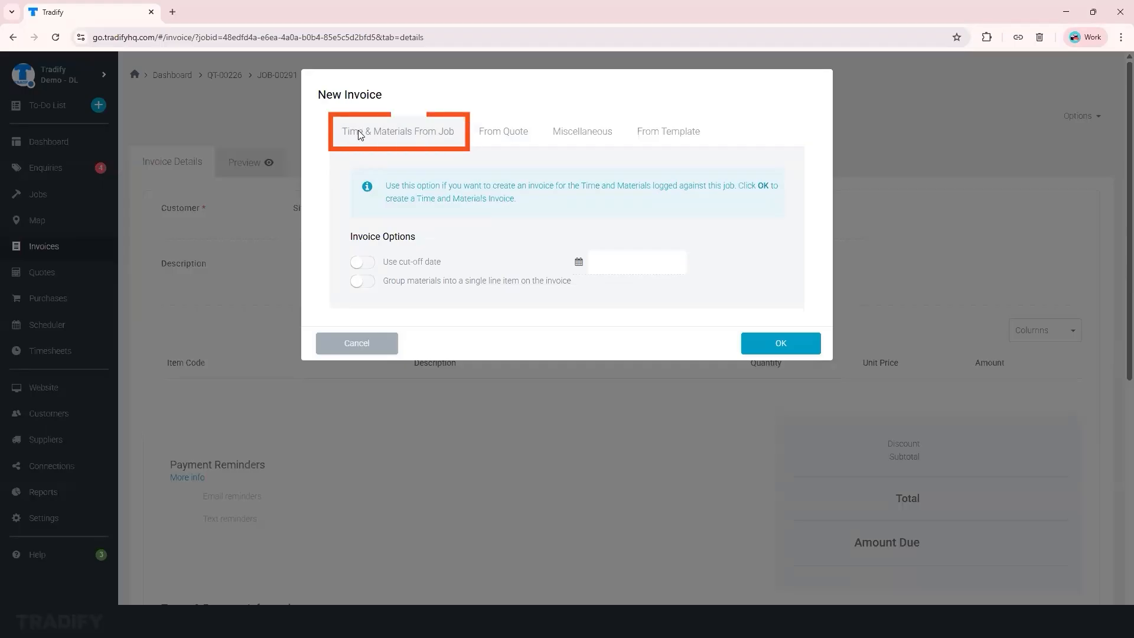
{"action": "left_click", "coordinate": [778, 350]}
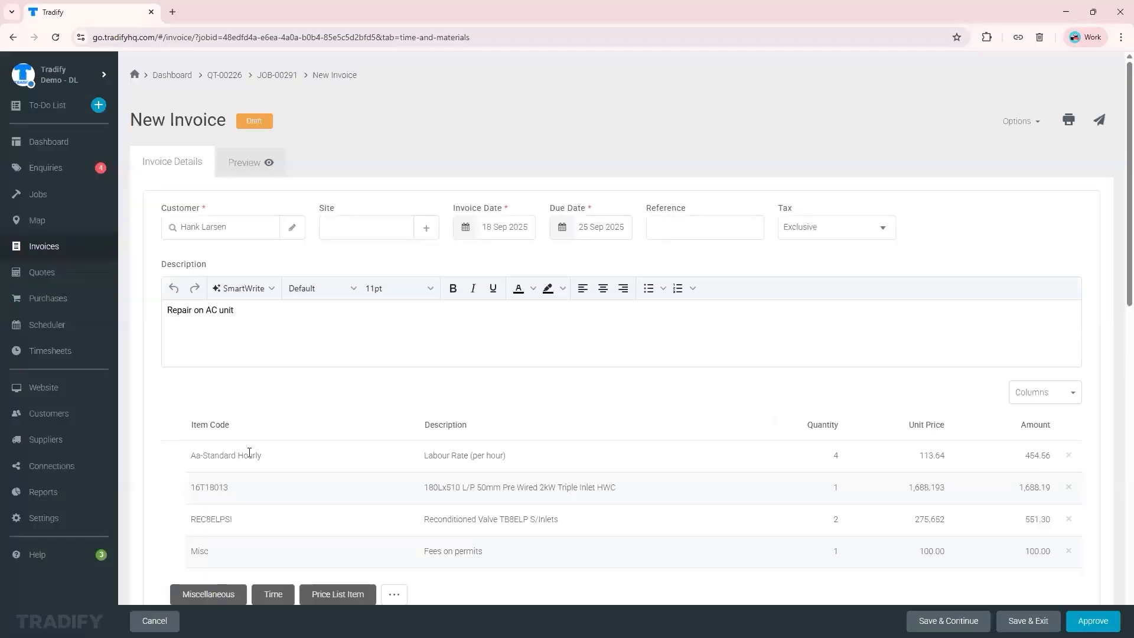
{"action": "scroll", "coordinate": [249, 452], "scroll_direction": "down", "scroll_amount": 3}
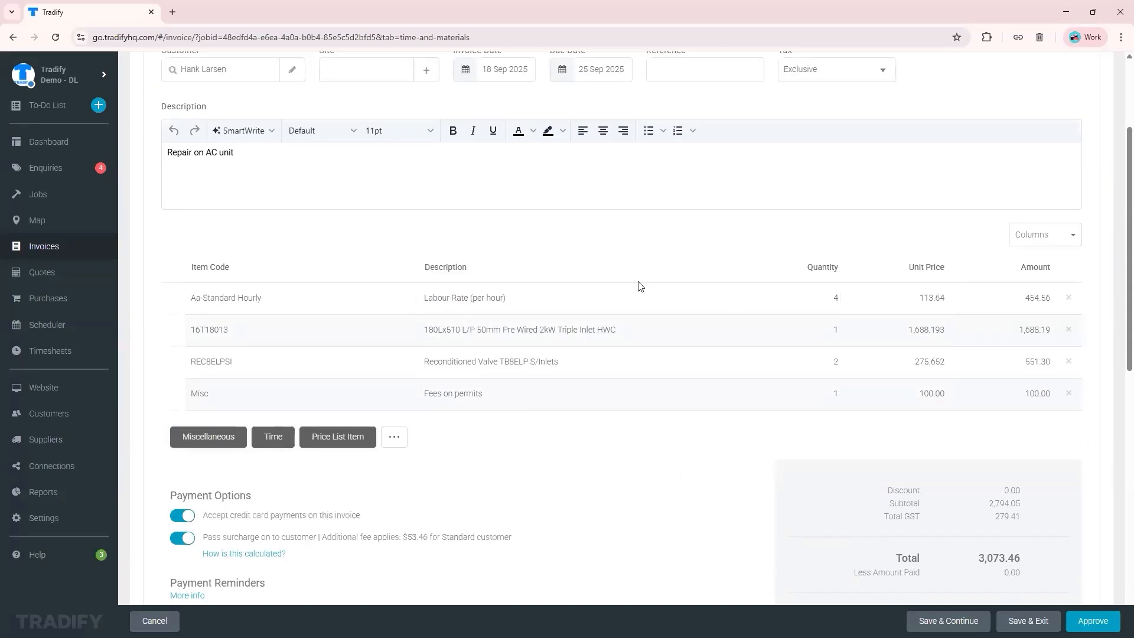
{"action": "scroll", "coordinate": [540, 474], "scroll_direction": "down", "scroll_amount": 1}
{"action": "scroll", "coordinate": [540, 474], "scroll_direction": "down", "scroll_amount": 10}
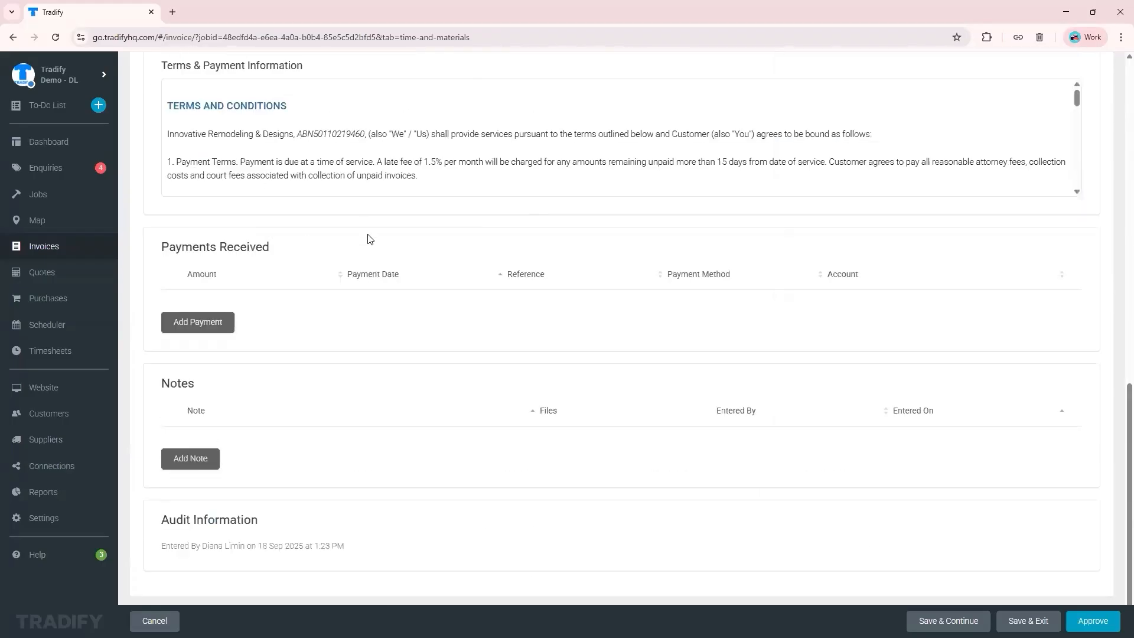
{"action": "scroll", "coordinate": [421, 341], "scroll_direction": "up", "scroll_amount": 15}
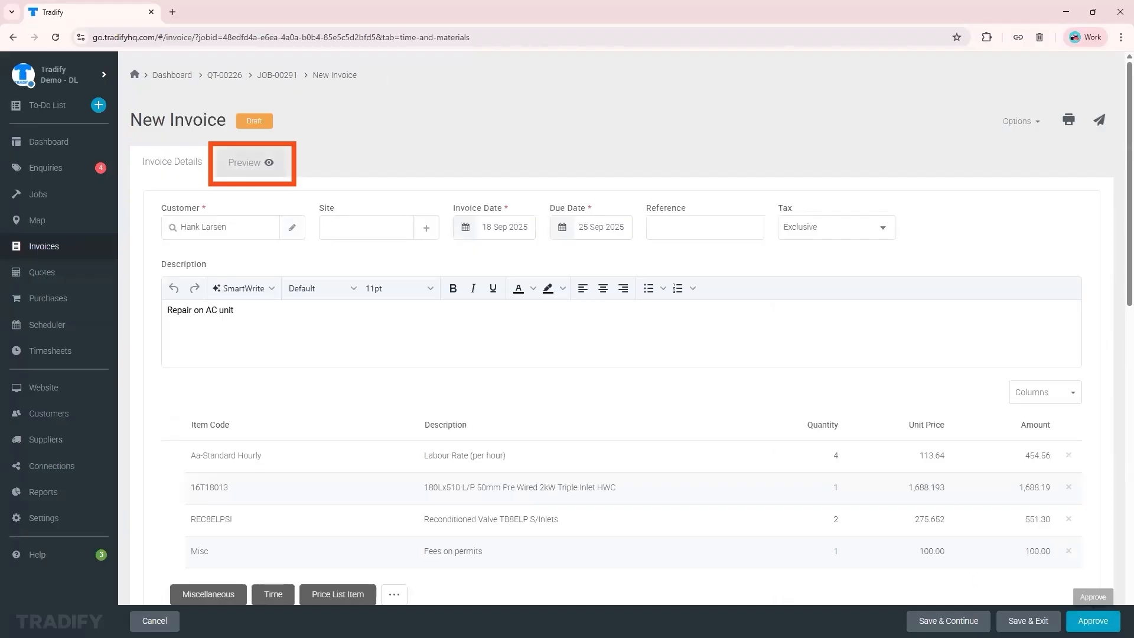
{"action": "left_click", "coordinate": [242, 167]}
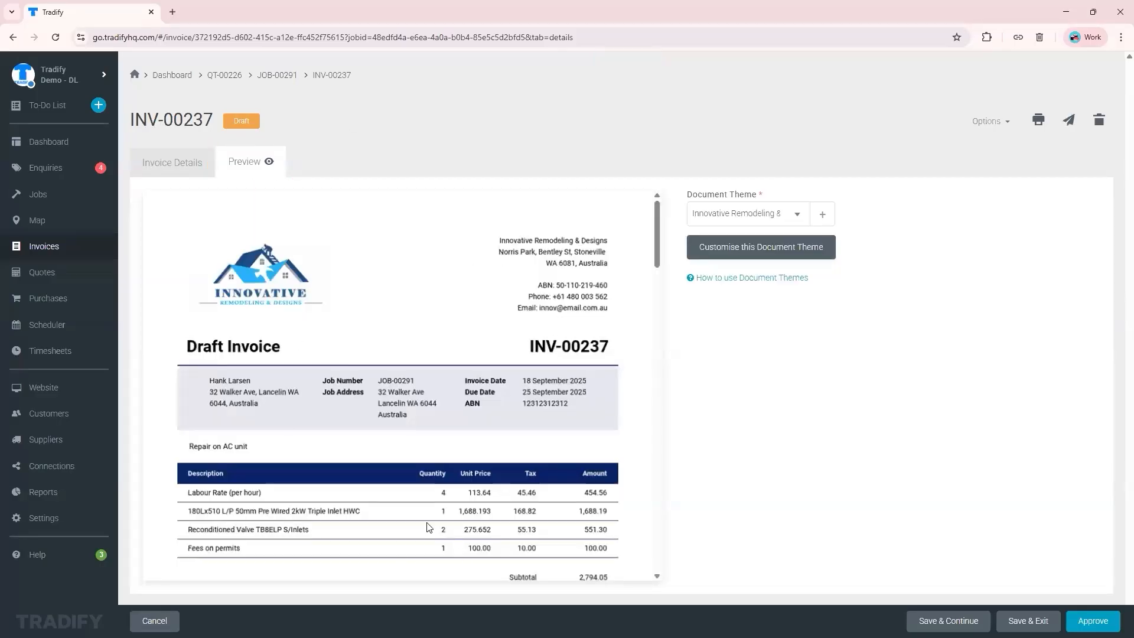
Customise the invoice document theme to hide the line items' quantity, unit price, discount and tax amount, keeping the amount shown, and save it
{"action": "scroll", "coordinate": [414, 413], "scroll_direction": "down", "scroll_amount": 3}
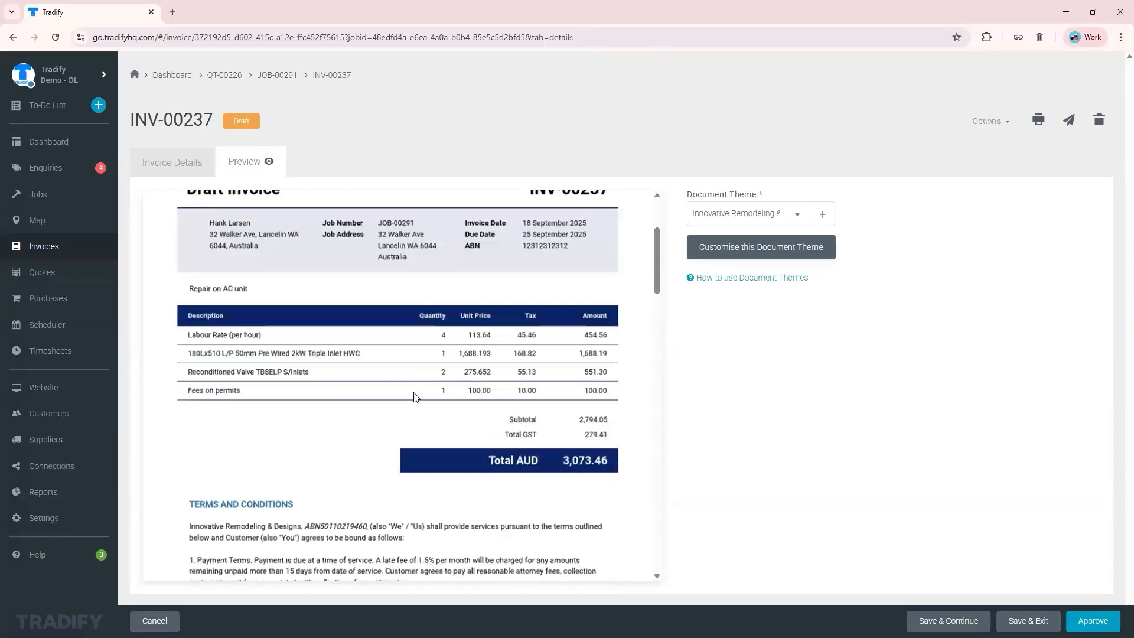
{"action": "left_click", "coordinate": [752, 248]}
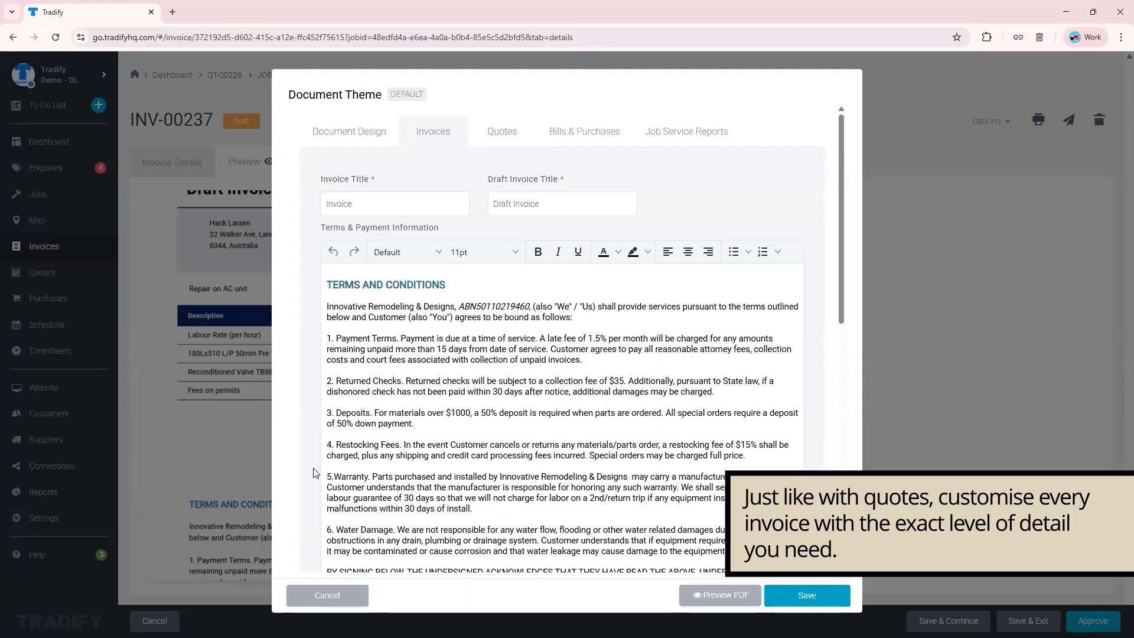
{"action": "scroll", "coordinate": [313, 473], "scroll_direction": "down", "scroll_amount": 10}
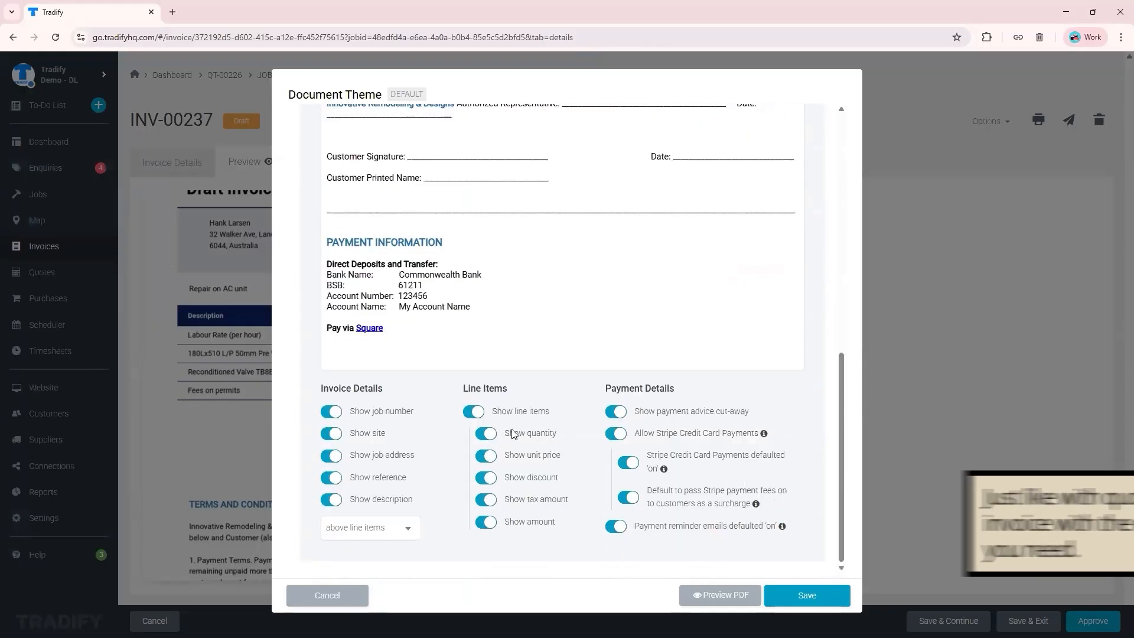
{"action": "left_click", "coordinate": [485, 434]}
{"action": "left_click", "coordinate": [485, 456]}
{"action": "left_click", "coordinate": [480, 488]}
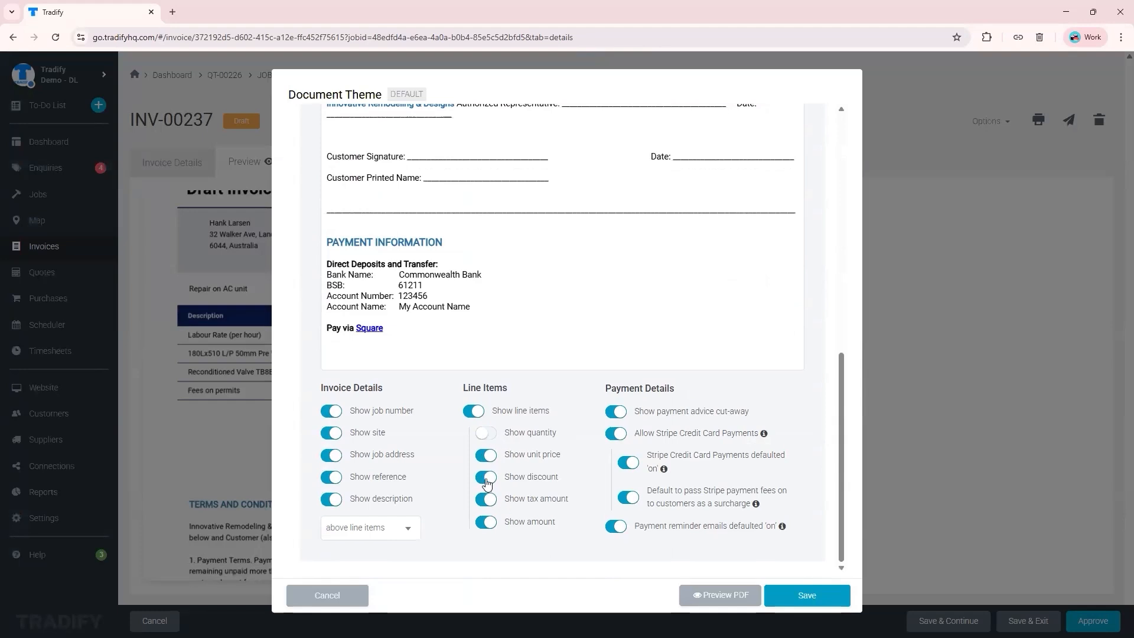
{"action": "left_click", "coordinate": [485, 499]}
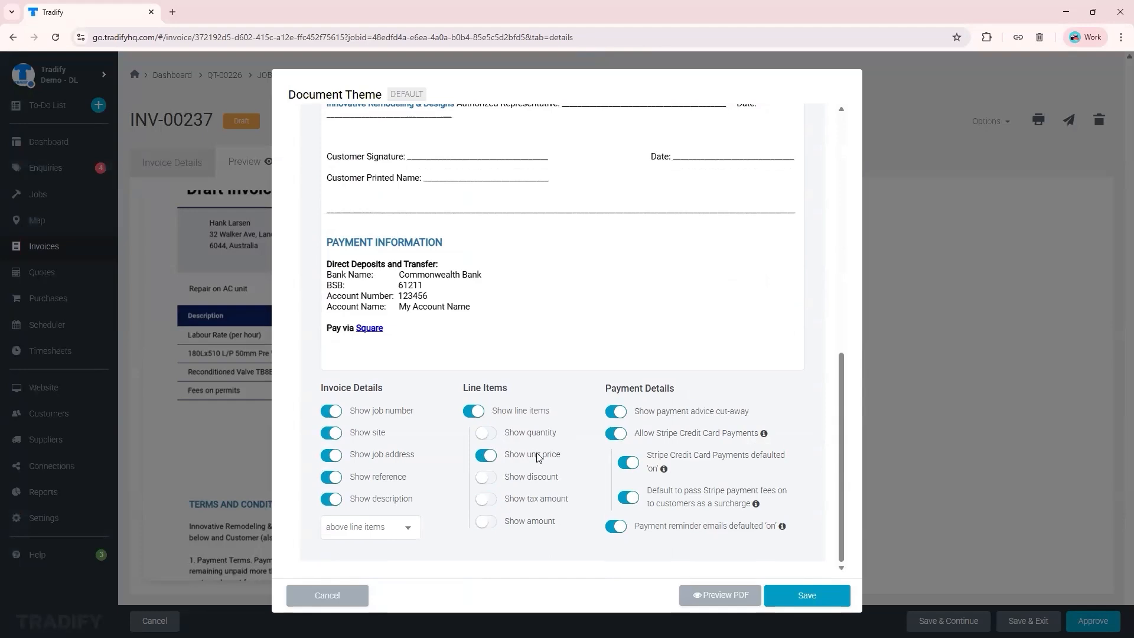
{"action": "left_click", "coordinate": [485, 456]}
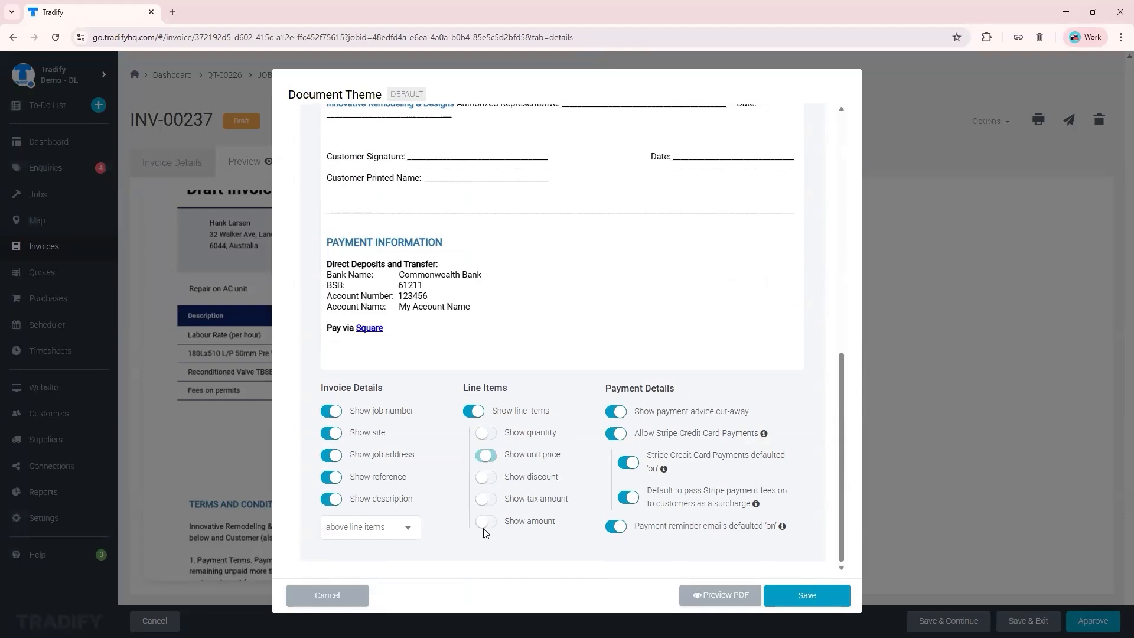
{"action": "left_click", "coordinate": [807, 595]}
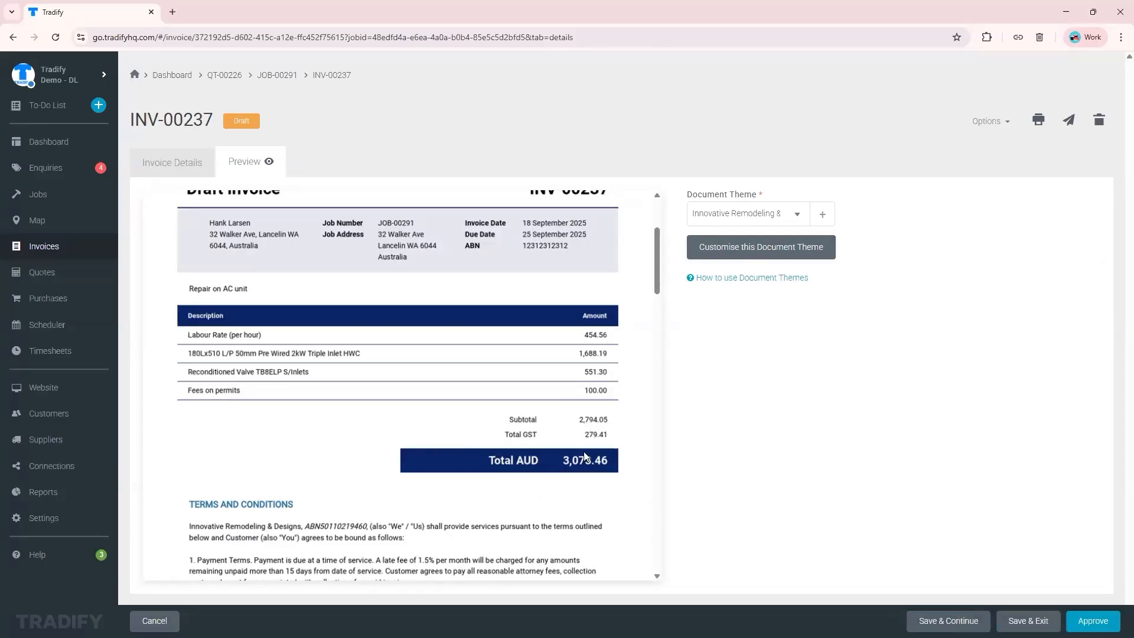
Check the updated invoice preview, approve INV-00237 and email it to the customer using the Invoice template, marked as sent
{"action": "scroll", "coordinate": [570, 459], "scroll_direction": "down", "scroll_amount": 10}
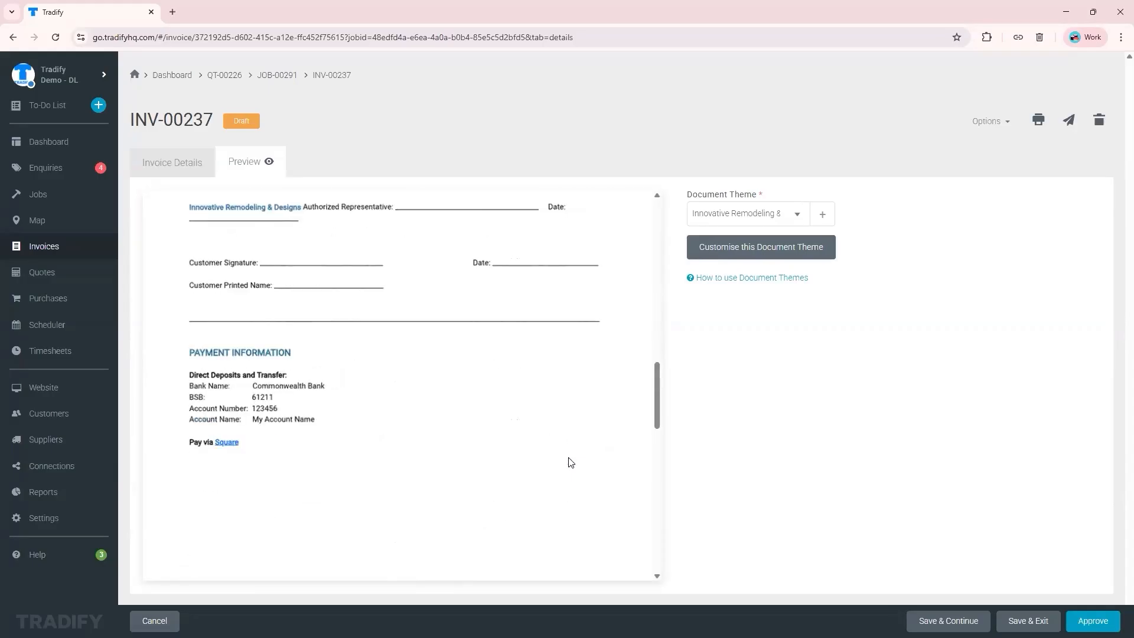
{"action": "scroll", "coordinate": [569, 460], "scroll_direction": "up", "scroll_amount": 15}
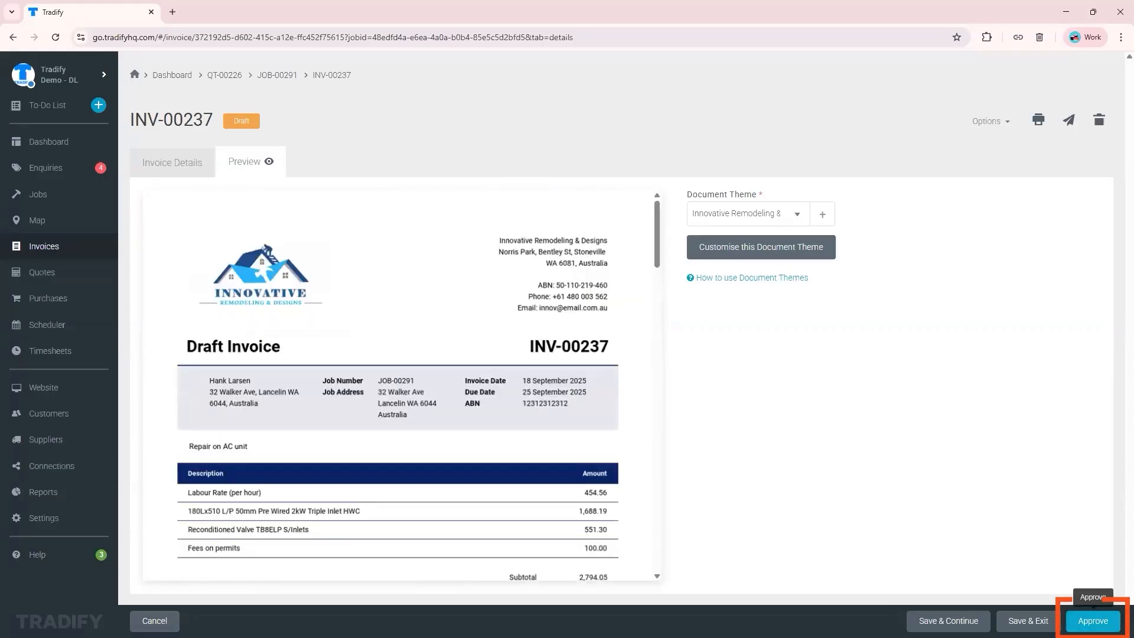
{"action": "left_click", "coordinate": [1093, 620]}
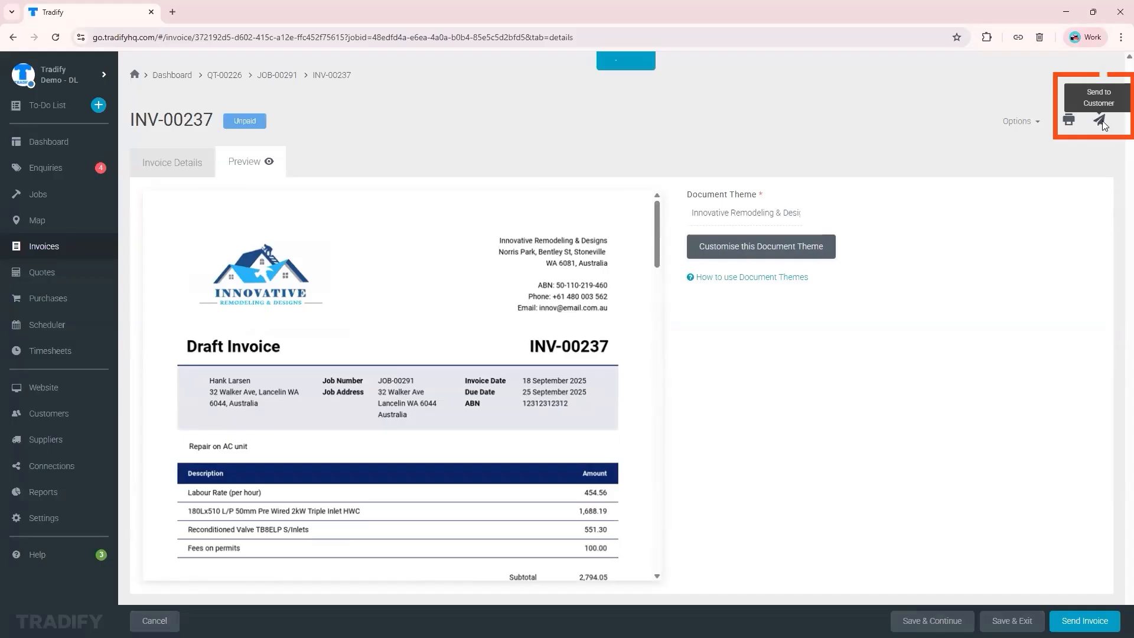
{"action": "left_click", "coordinate": [1100, 123]}
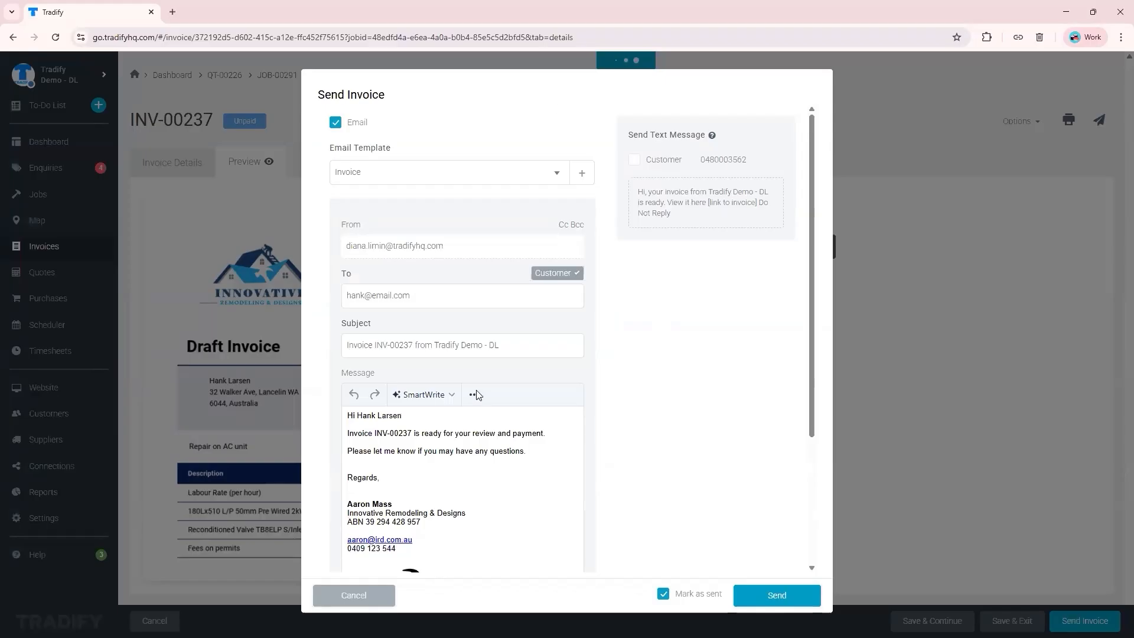
{"action": "left_click", "coordinate": [778, 595]}
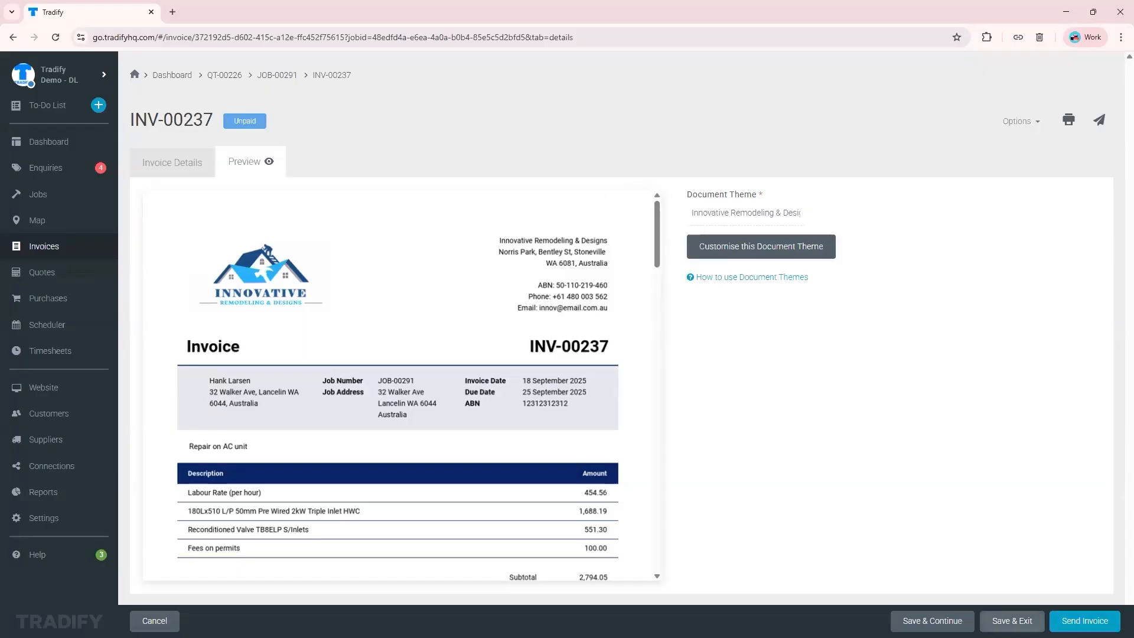
Return to JOB-00291 and review its invoices, quotes, costs and time records
{"action": "left_click", "coordinate": [277, 75]}
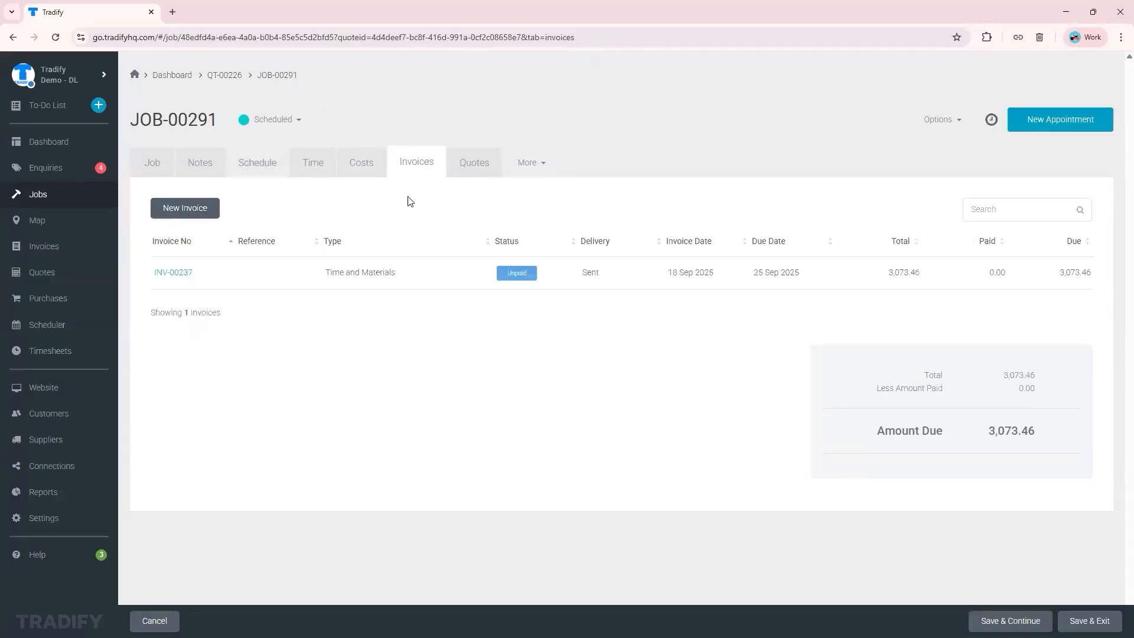
{"action": "left_click", "coordinate": [467, 164]}
{"action": "left_click", "coordinate": [416, 169]}
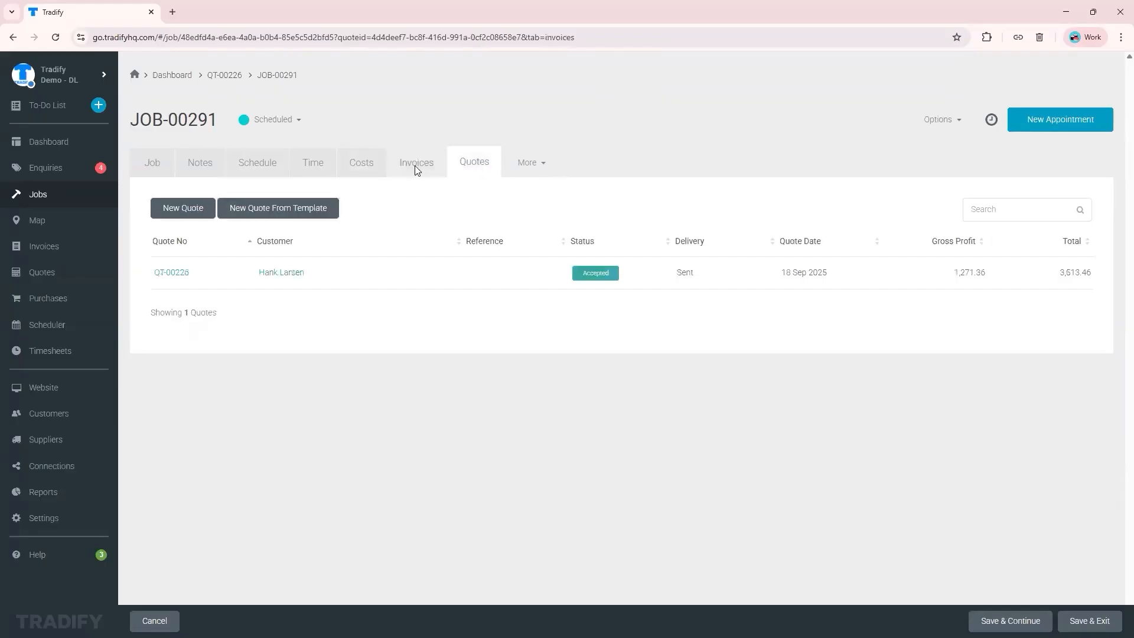
{"action": "left_click", "coordinate": [360, 166]}
{"action": "left_click", "coordinate": [311, 165]}
{"action": "left_click", "coordinate": [365, 168]}
{"action": "left_click", "coordinate": [418, 169]}
{"action": "left_click", "coordinate": [236, 163]}
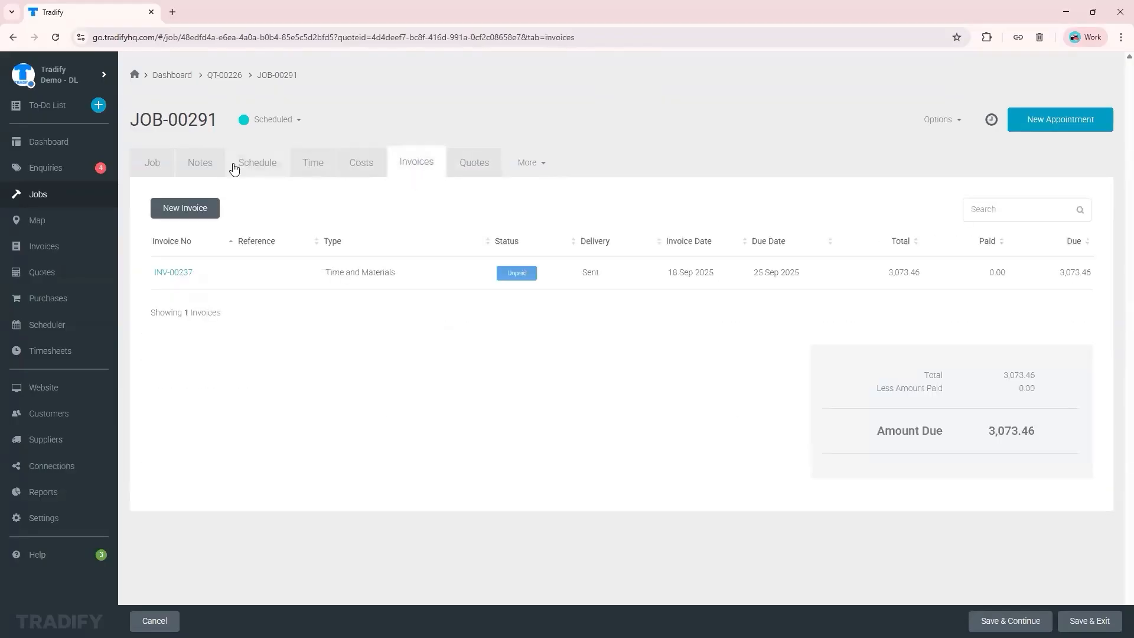
Go back to the main details of JOB-00291 and set the job status to Complete
{"action": "left_click", "coordinate": [154, 163]}
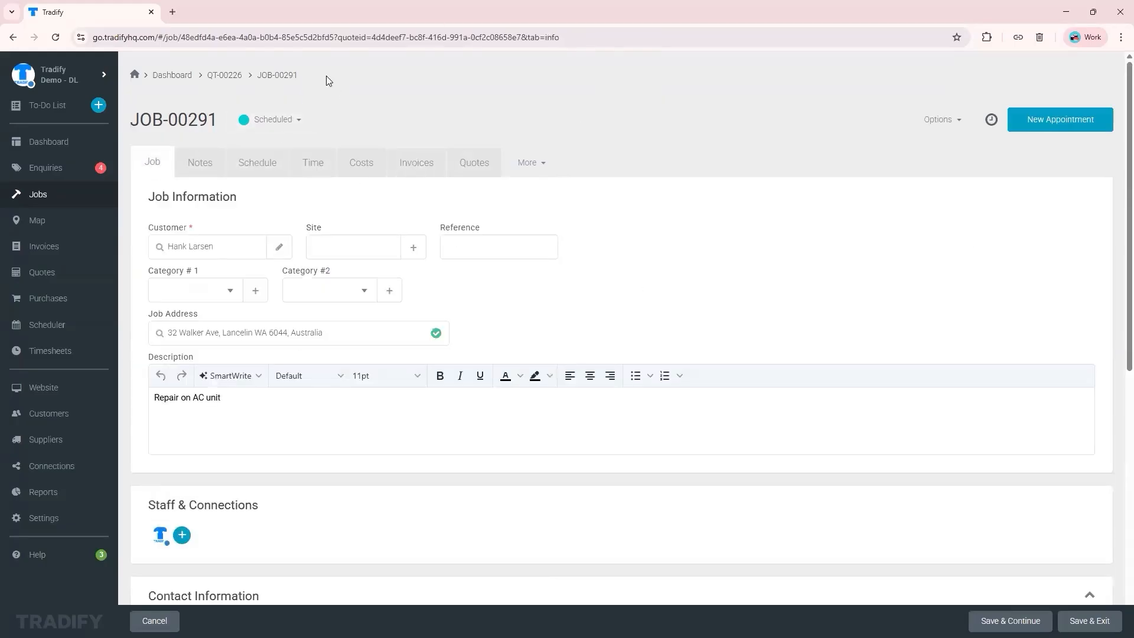
{"action": "left_click", "coordinate": [293, 126]}
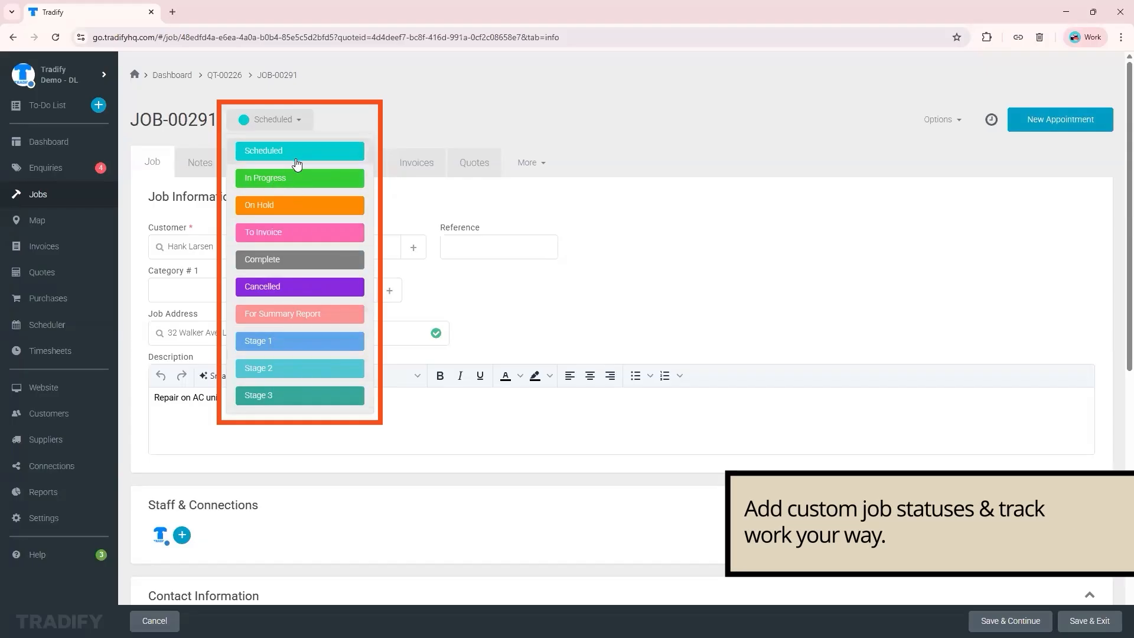
{"action": "left_click", "coordinate": [289, 260]}
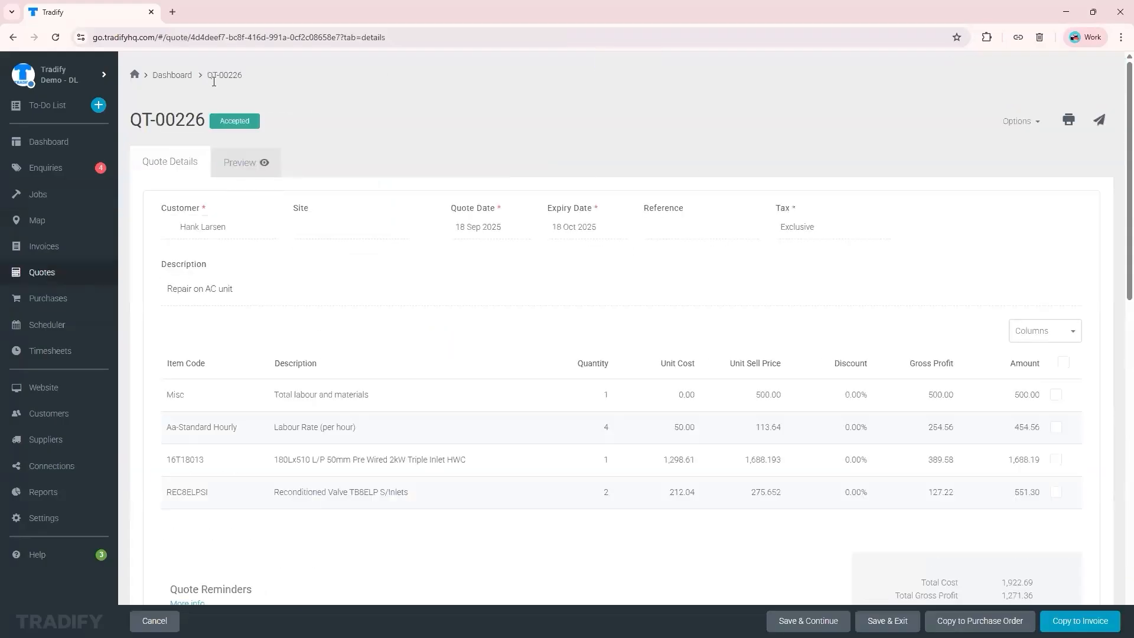
Open the jobs list from the dashboard, inspect its status filter options, and sort the active jobs by job status and scheduled date
{"action": "left_click", "coordinate": [50, 142]}
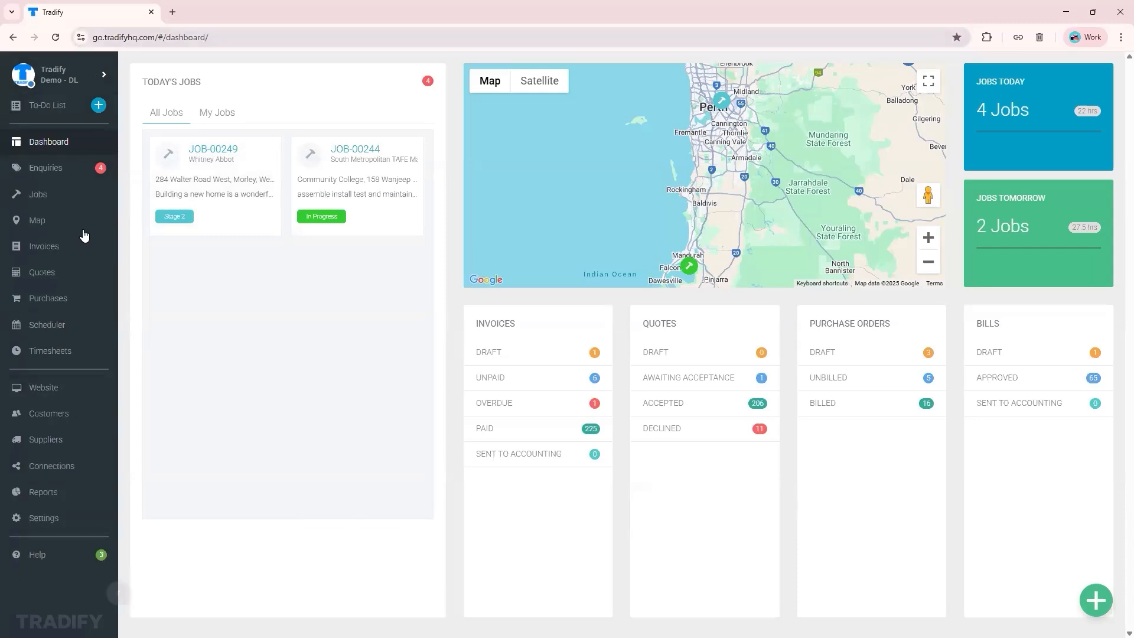
{"action": "left_click", "coordinate": [50, 193]}
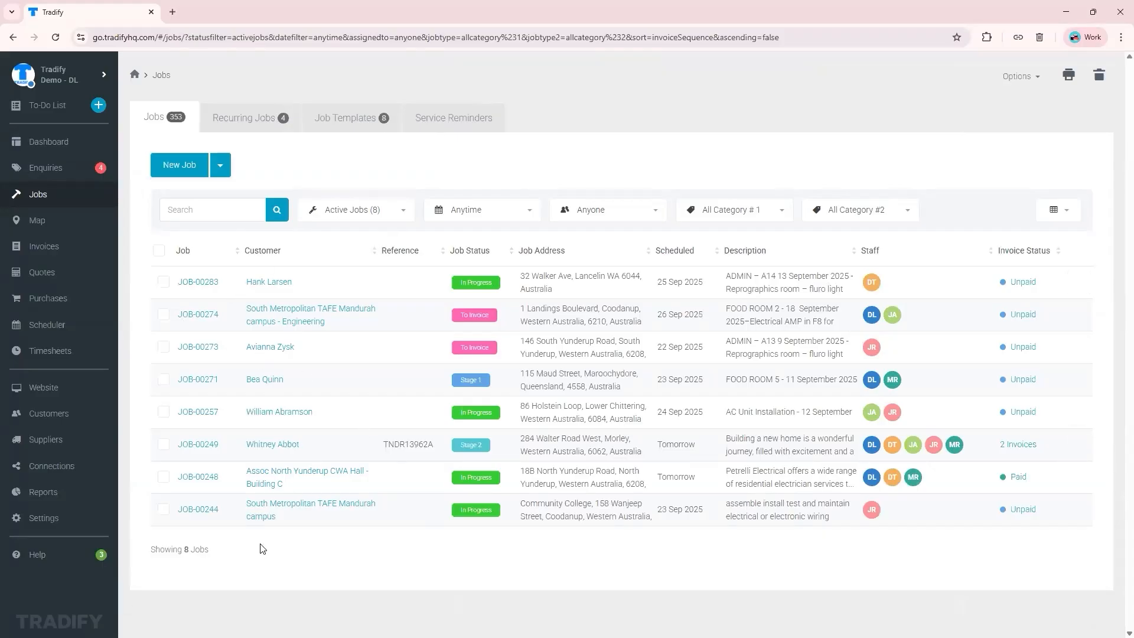
{"action": "left_click", "coordinate": [403, 214]}
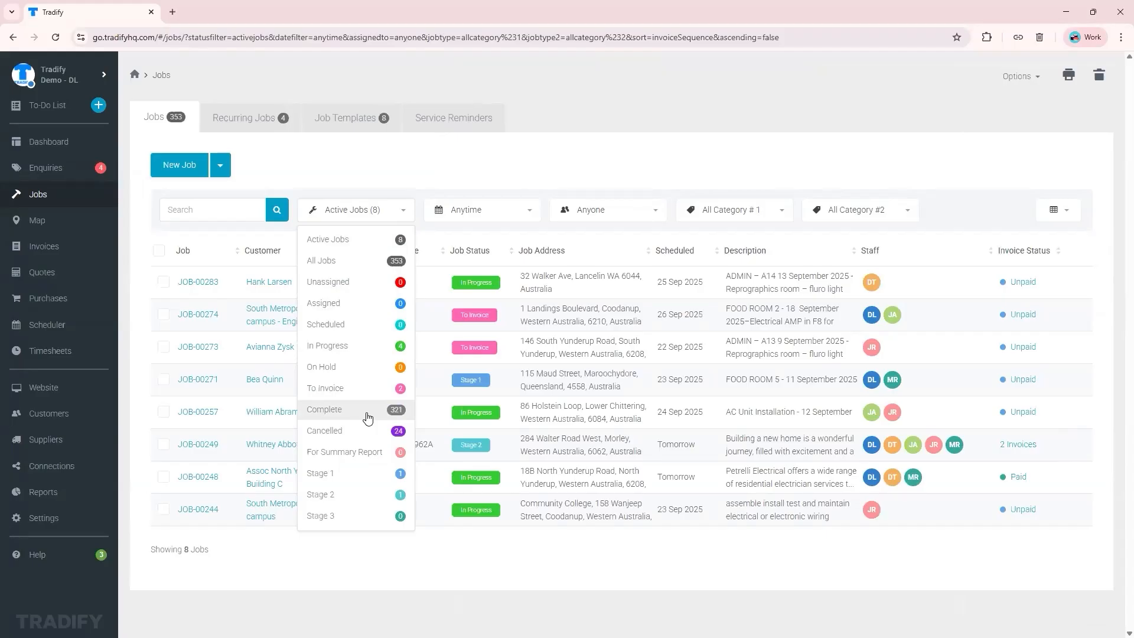
{"action": "left_click", "coordinate": [416, 567]}
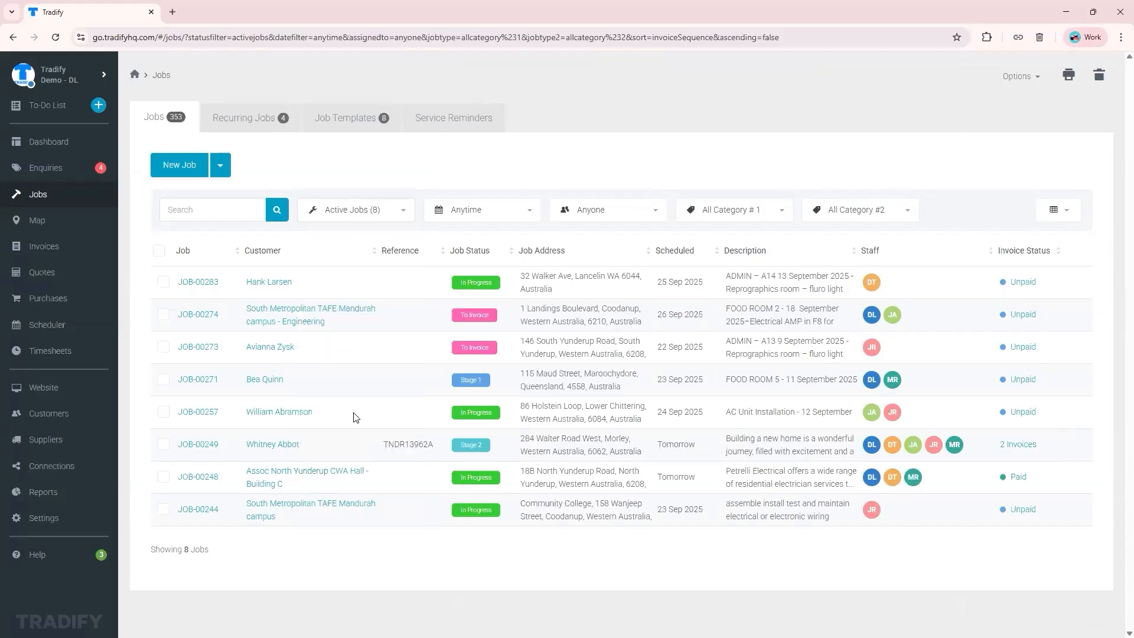
{"action": "left_click", "coordinate": [479, 255]}
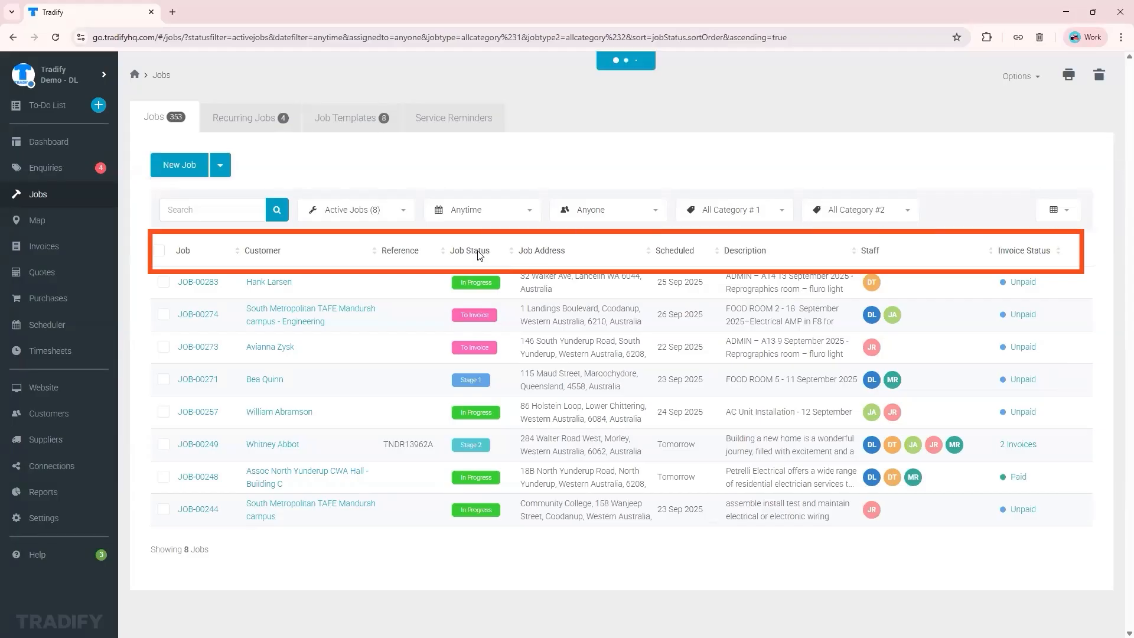
{"action": "left_click", "coordinate": [675, 255]}
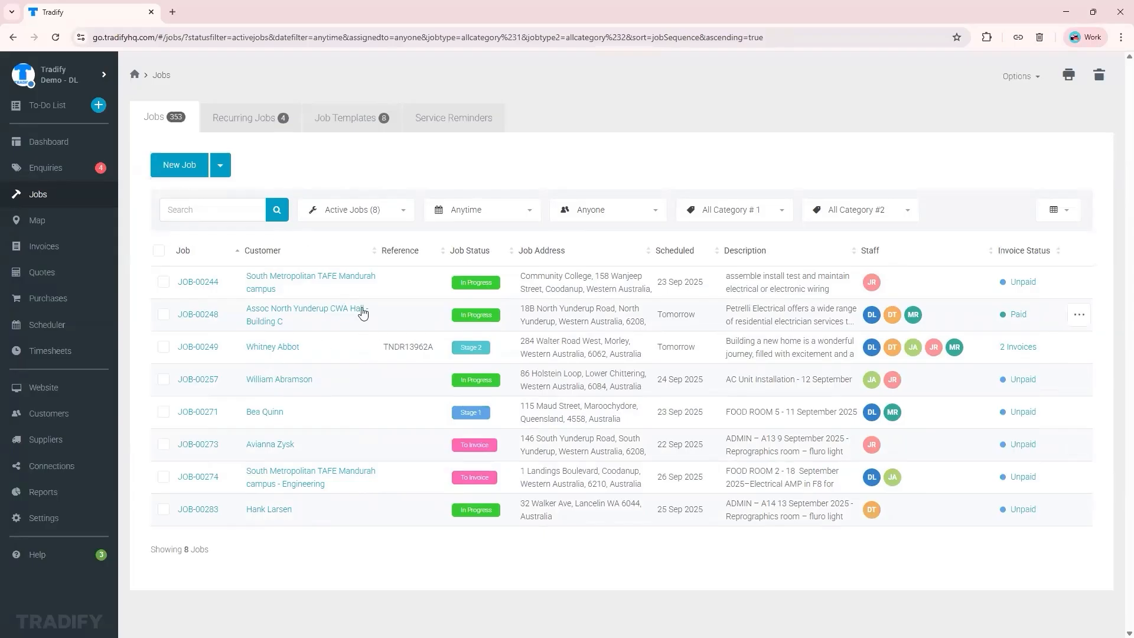
Look over the recurring jobs and job templates, and return to the main jobs list
{"action": "left_click", "coordinate": [252, 123]}
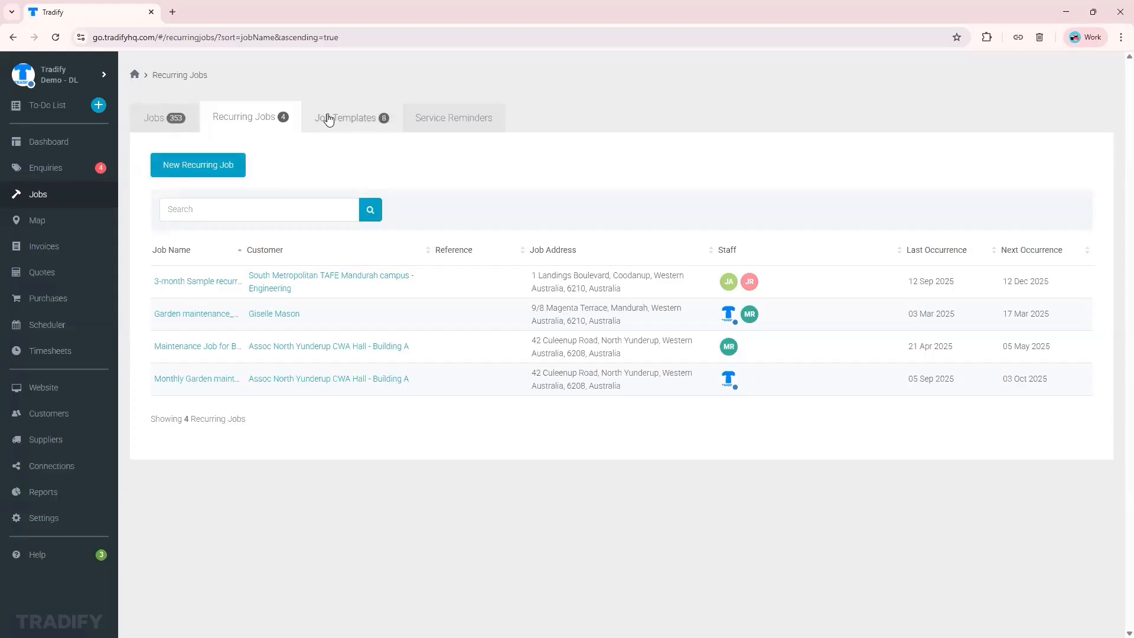
{"action": "left_click", "coordinate": [357, 121]}
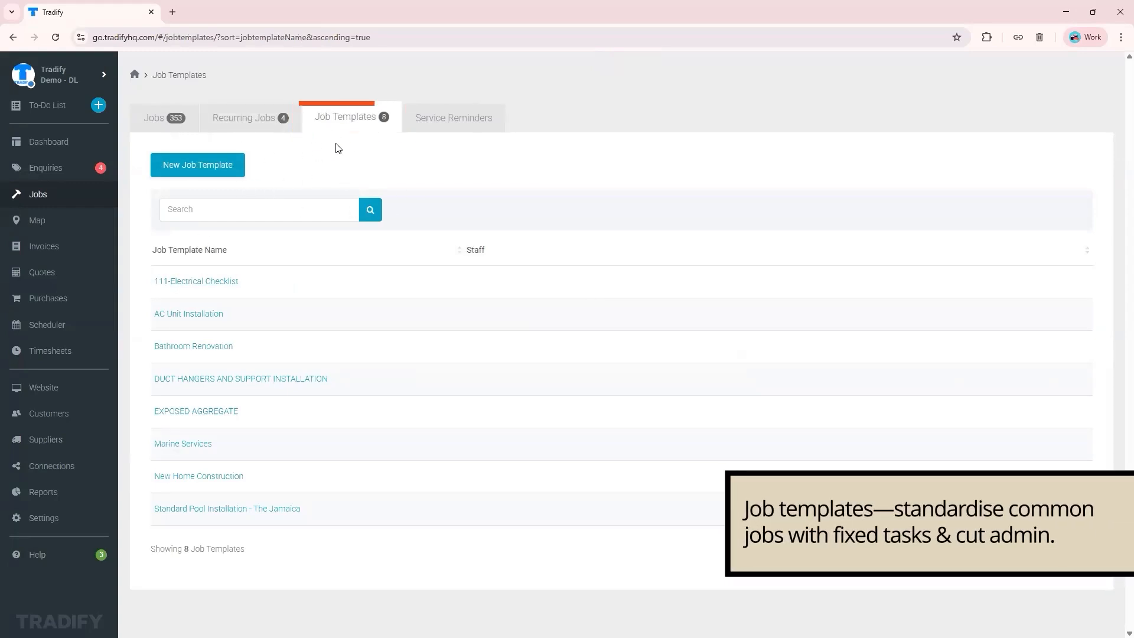
{"action": "left_click", "coordinate": [163, 121]}
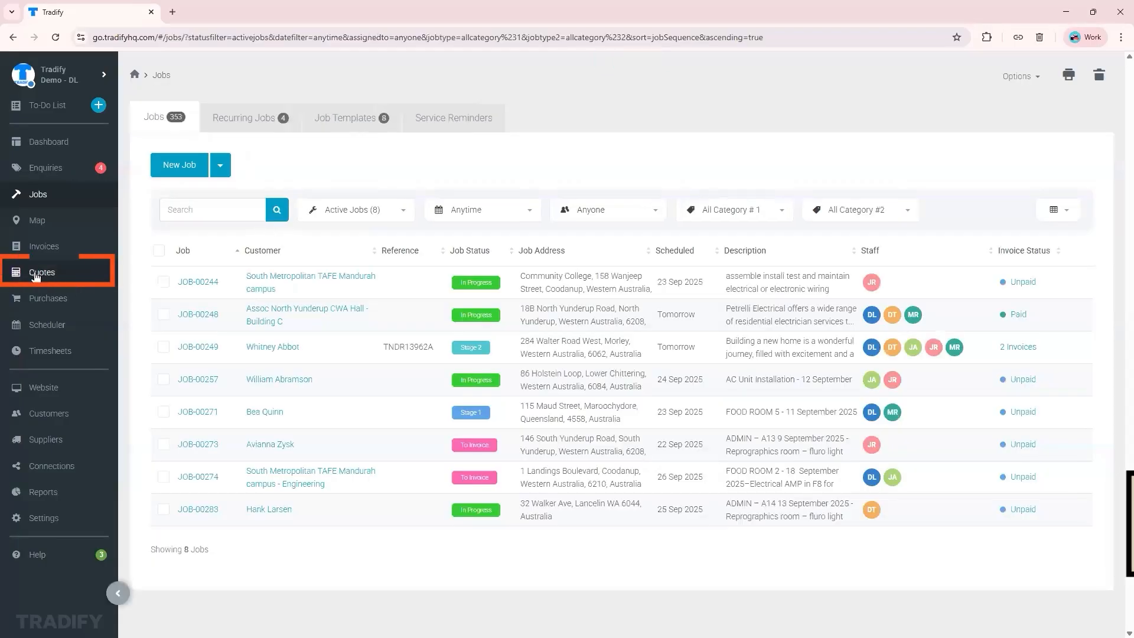
Review the quotes grouped by status, including awaiting acceptance, accepted and draft
{"action": "left_click", "coordinate": [39, 275]}
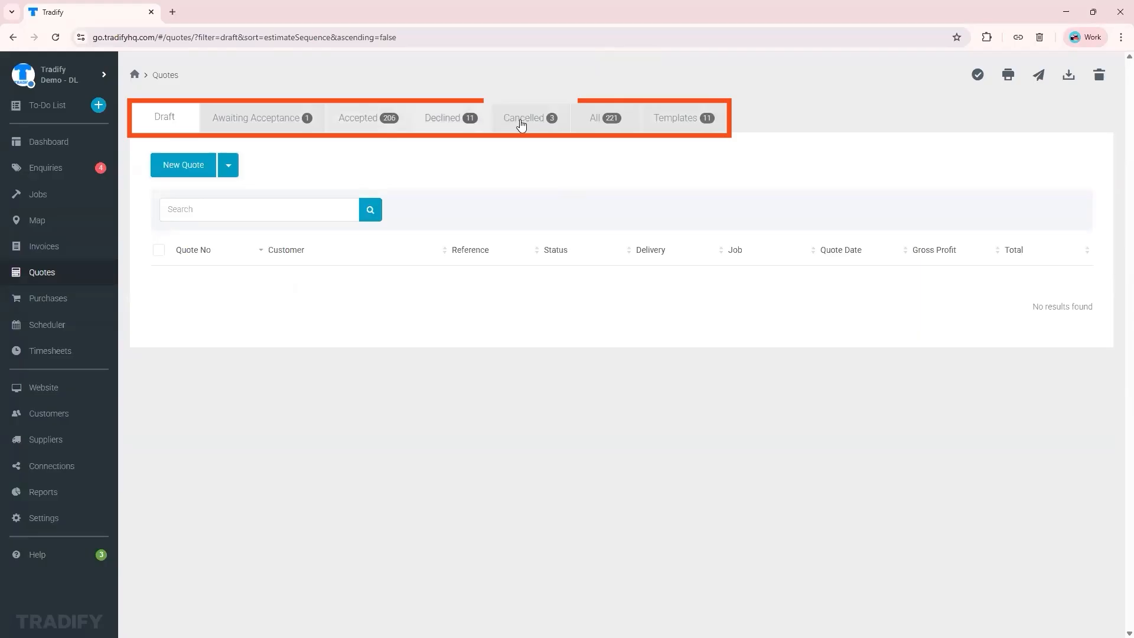
{"action": "left_click", "coordinate": [246, 125]}
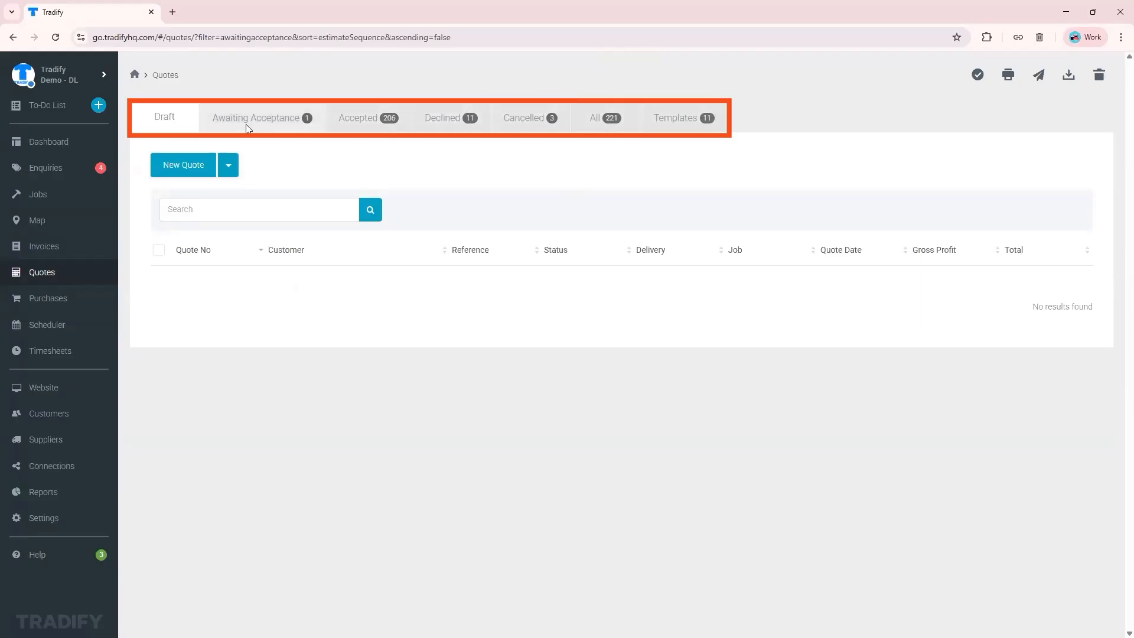
{"action": "left_click", "coordinate": [352, 121]}
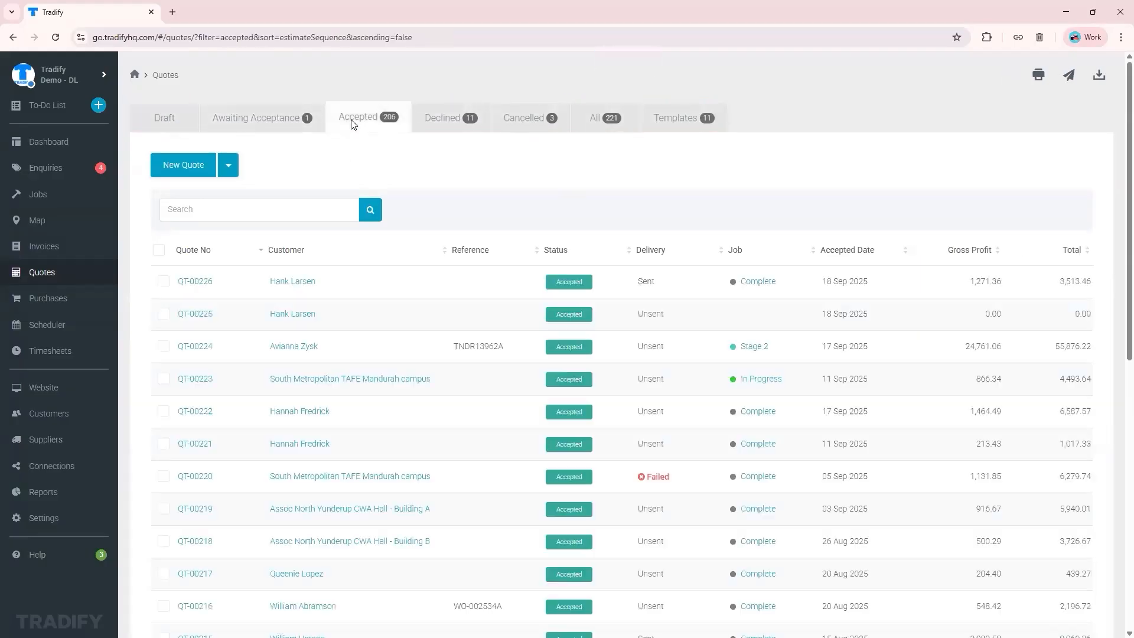
{"action": "left_click", "coordinate": [243, 120]}
{"action": "left_click", "coordinate": [163, 121]}
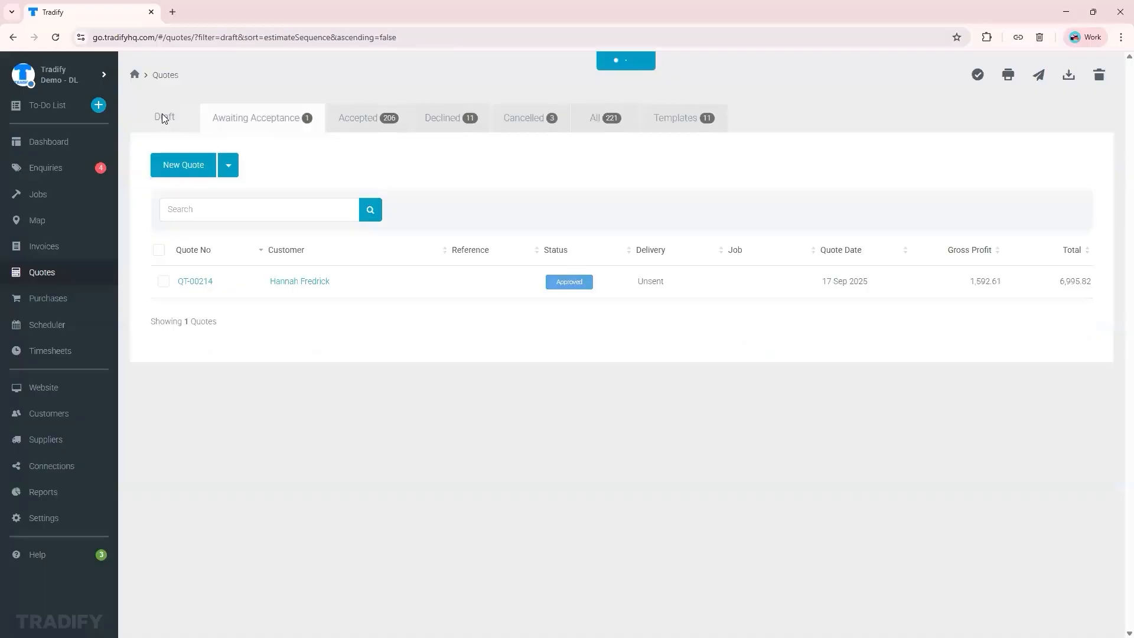
Review the invoices by status, including draft, unpaid, overdue, paid and cancelled, and return to the dashboard
{"action": "left_click", "coordinate": [65, 251]}
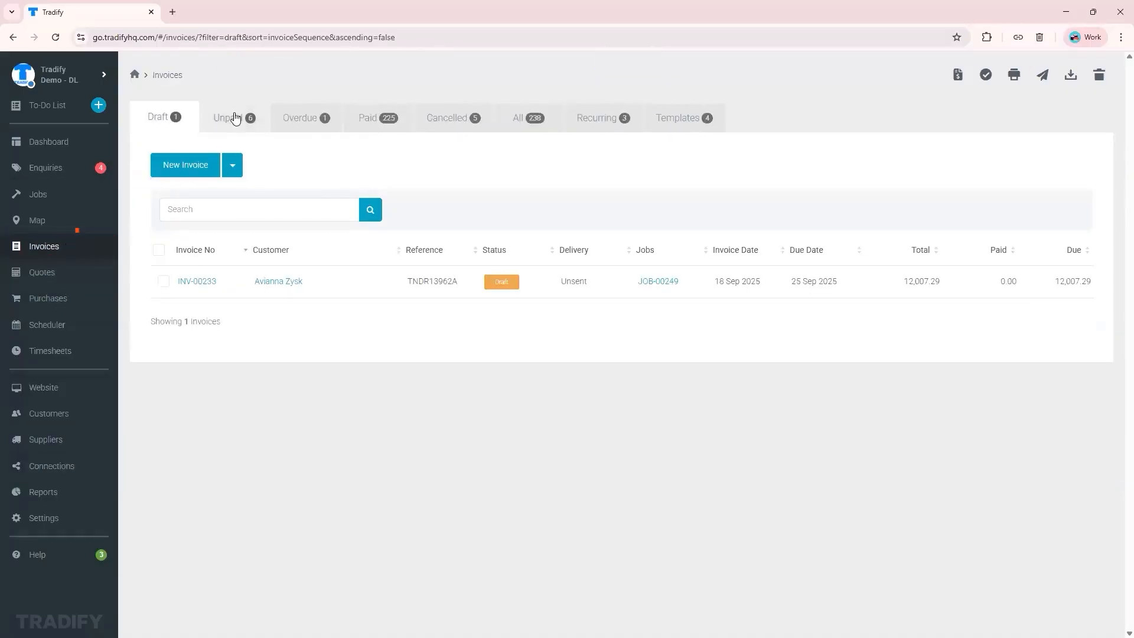
{"action": "left_click", "coordinate": [237, 118]}
{"action": "left_click", "coordinate": [307, 121]}
{"action": "left_click", "coordinate": [380, 123]}
{"action": "left_click", "coordinate": [440, 123]}
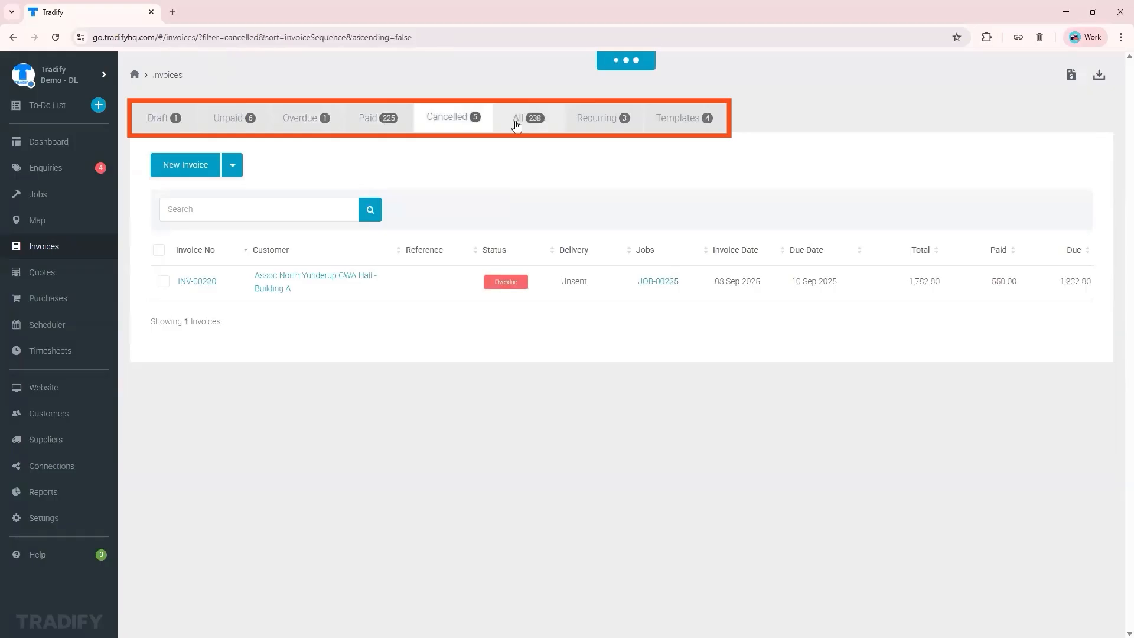
{"action": "left_click", "coordinate": [170, 120]}
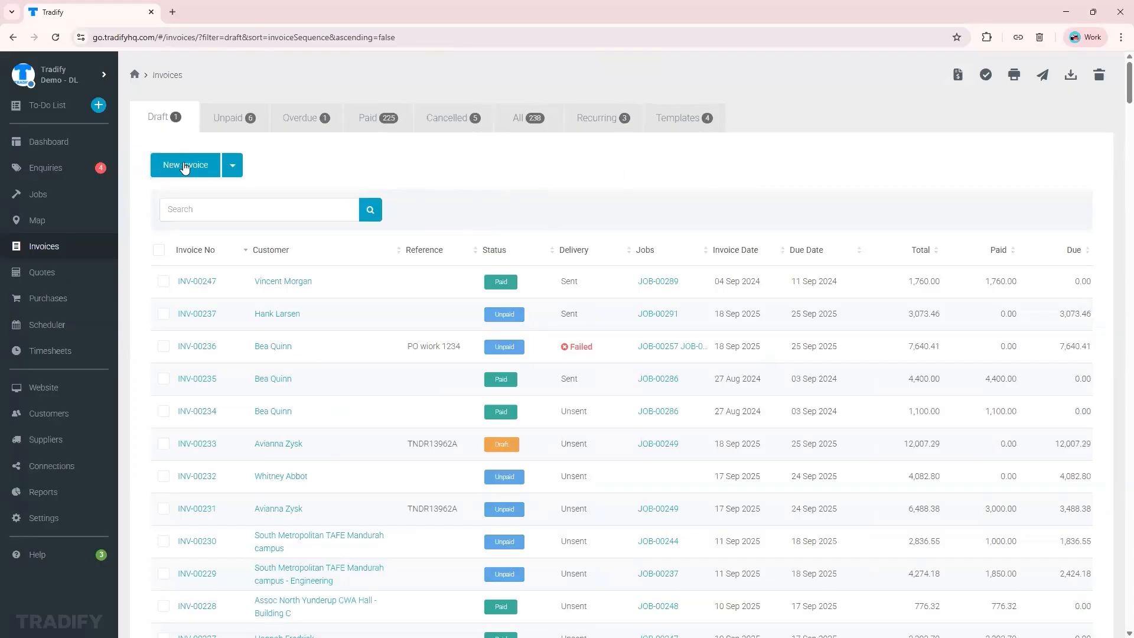
{"action": "left_click", "coordinate": [50, 147]}
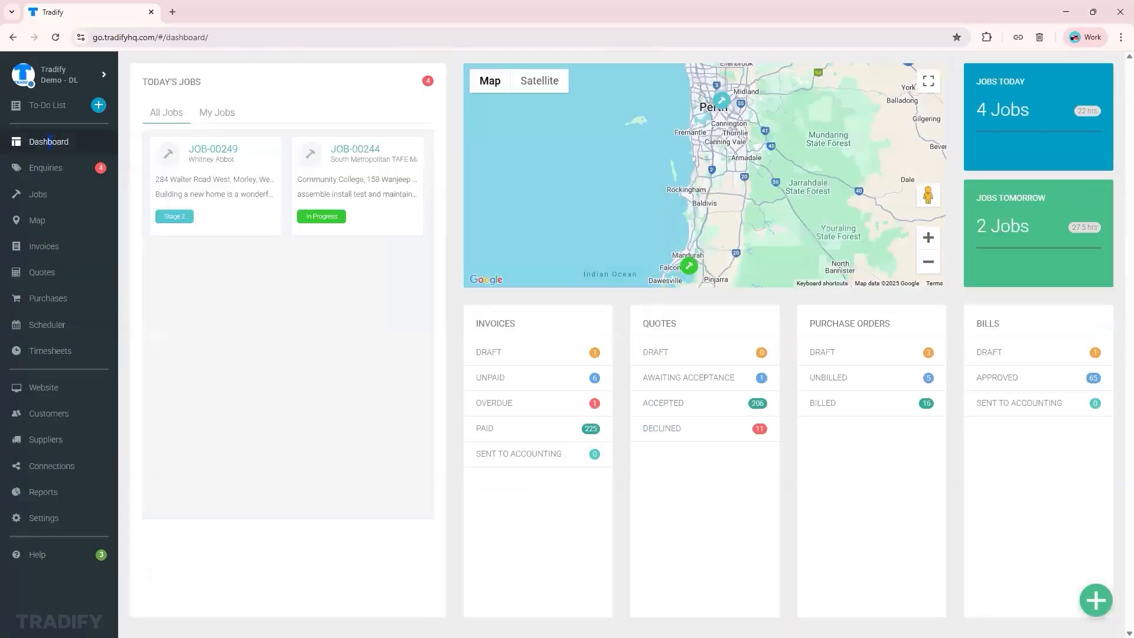